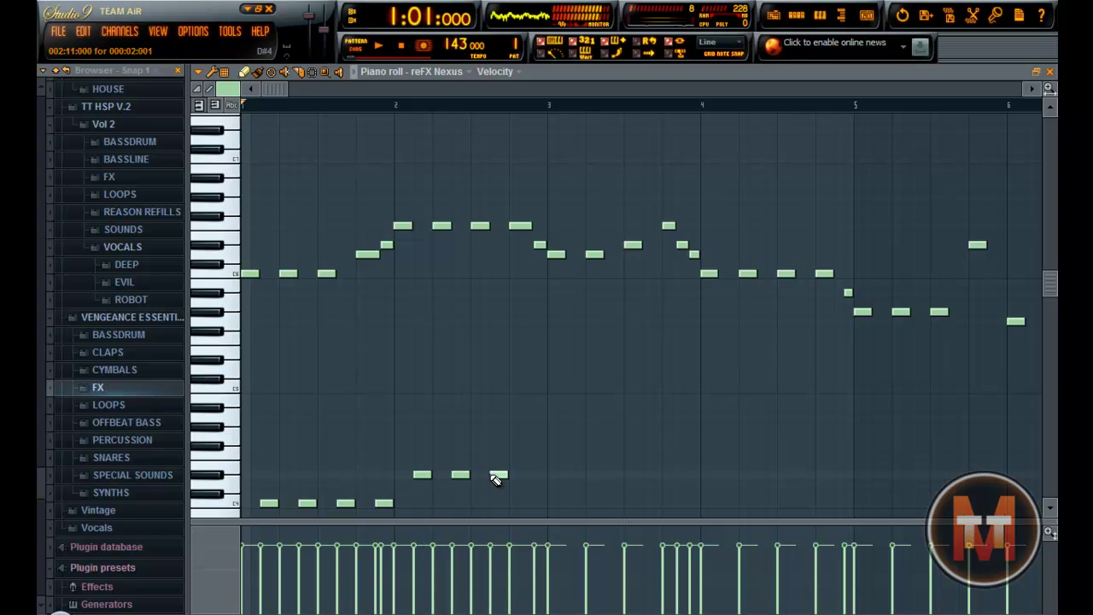
# Audition the Nexus melody and delete the stray low note
pyautogui.press('space')
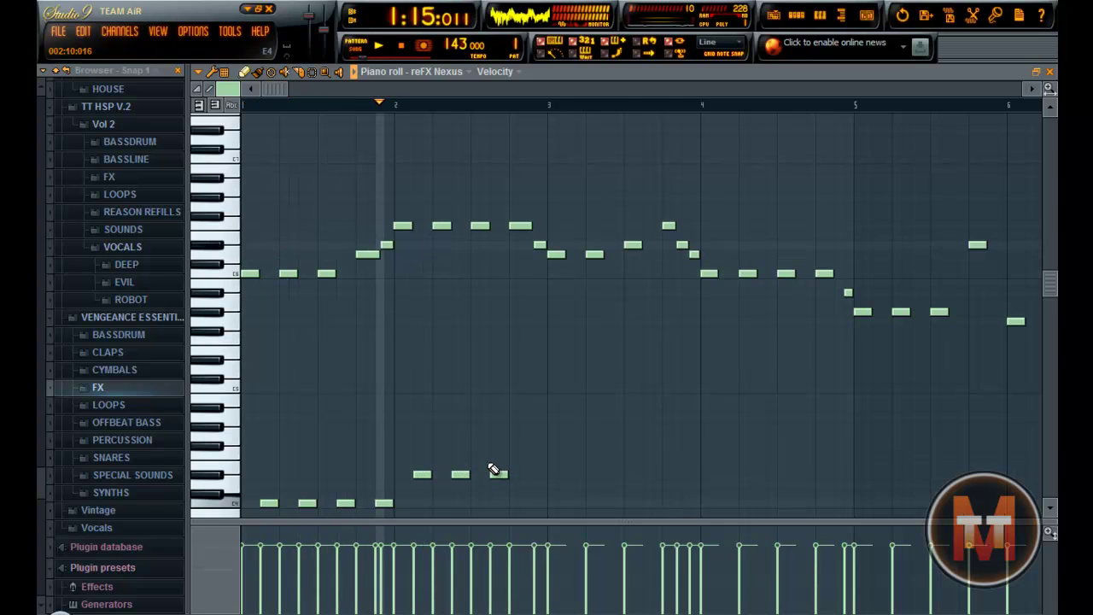
pyautogui.press('space')
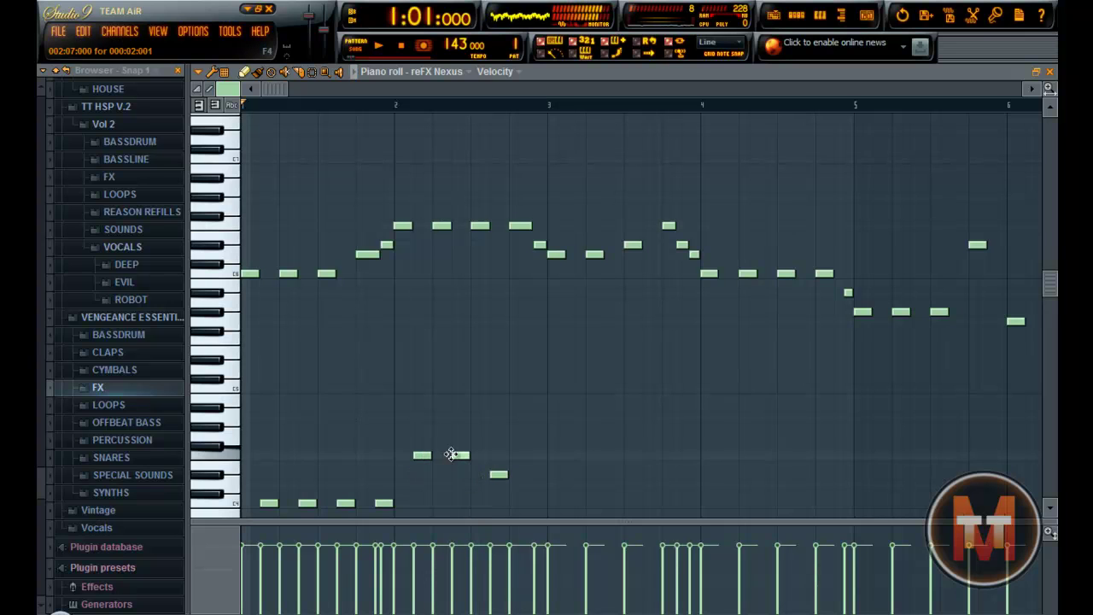
pyautogui.rightClick(495, 475)
pyautogui.press('space')
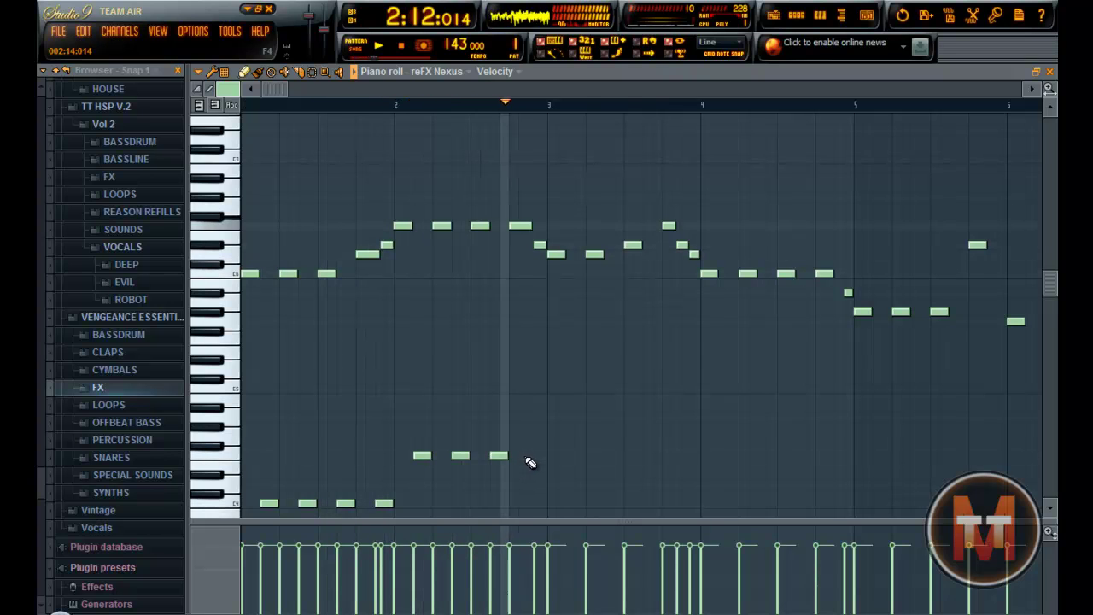
pyautogui.press('space')
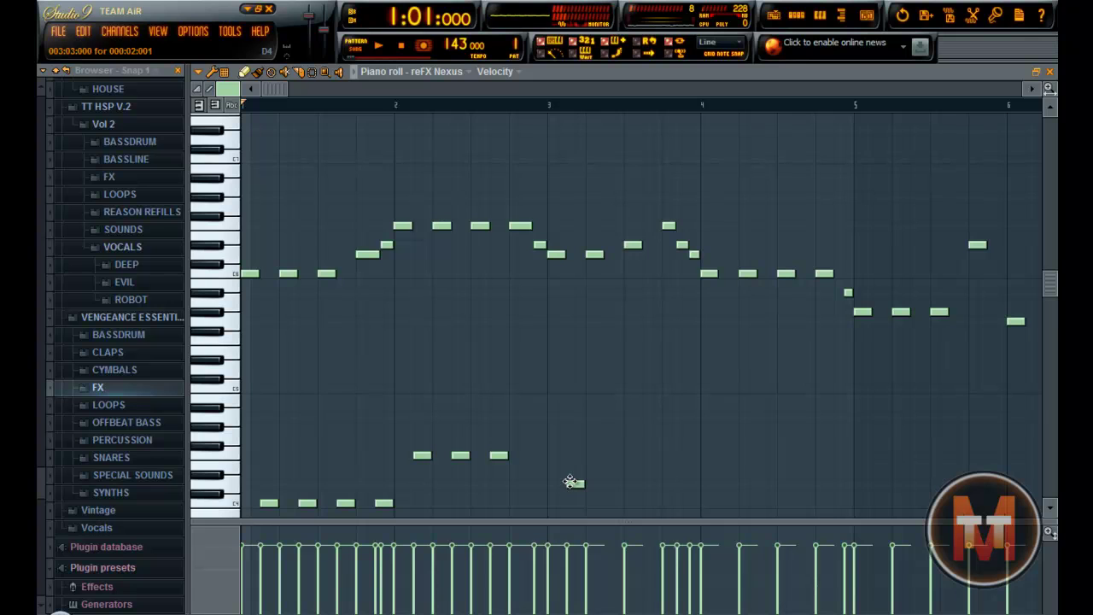
# Add a fourth note to the low row and a lower note starting the next group
pyautogui.press('space')
pyautogui.click(533, 455)
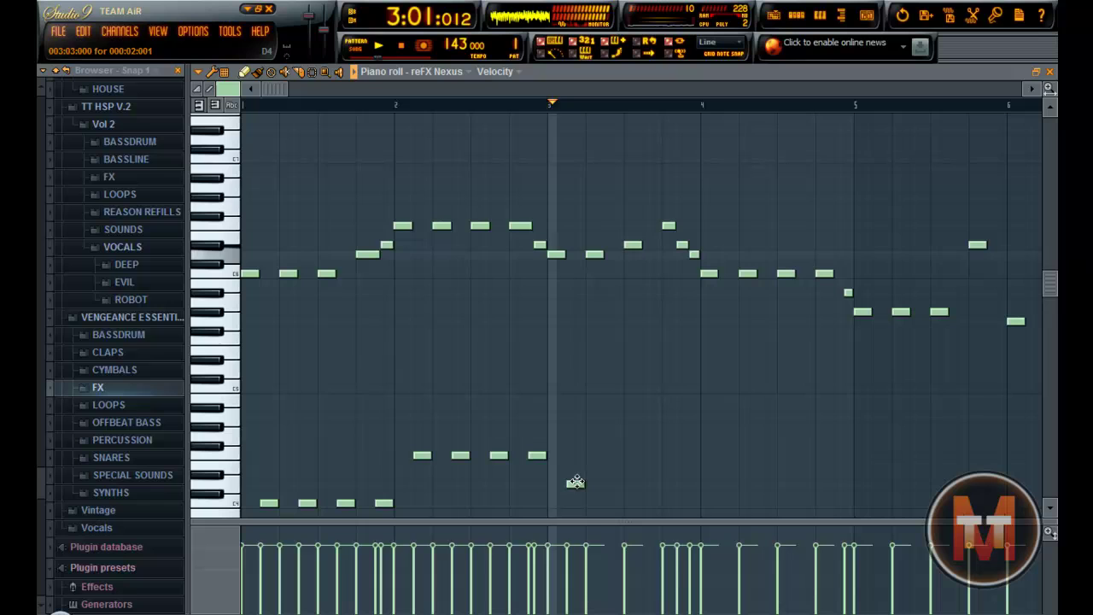
pyautogui.press('space')
pyautogui.click(610, 484)
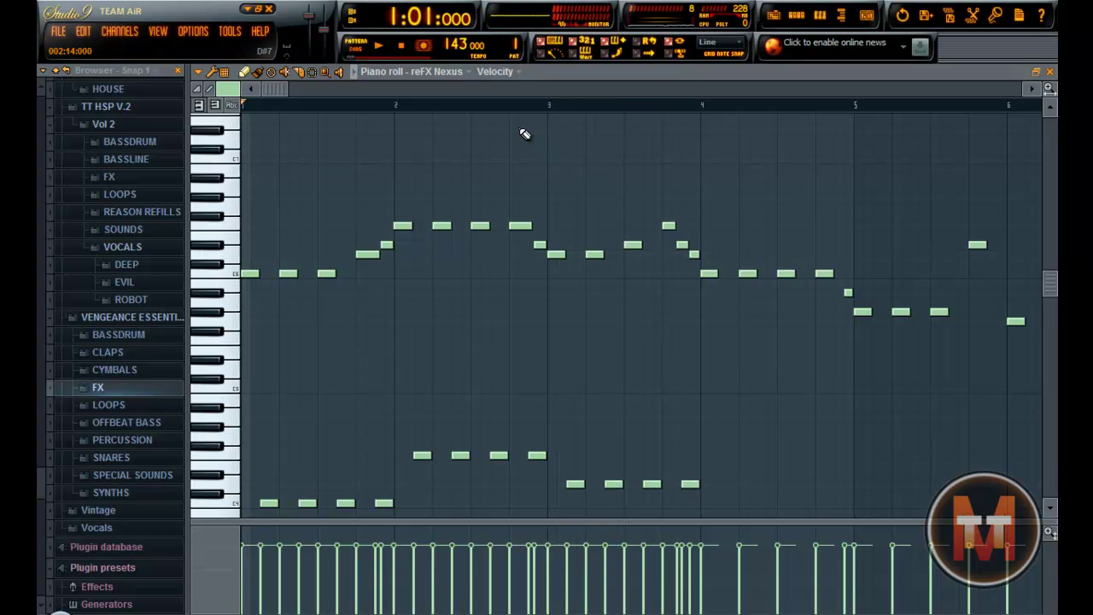
# Audition from bar 2, then add another low note after bar 4
pyautogui.click(541, 106)
pyautogui.press('space')
pyautogui.moveTo(280, 90); pyautogui.dragTo(305, 94)
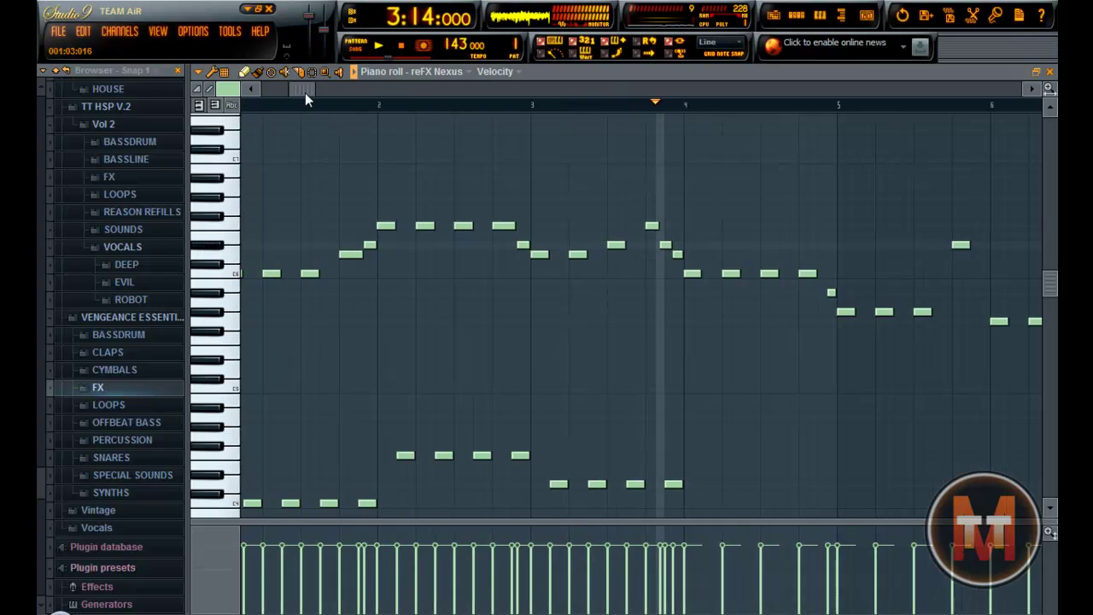
pyautogui.press('space')
pyautogui.scroll(-1, 654, 487)
pyautogui.click(659, 484)
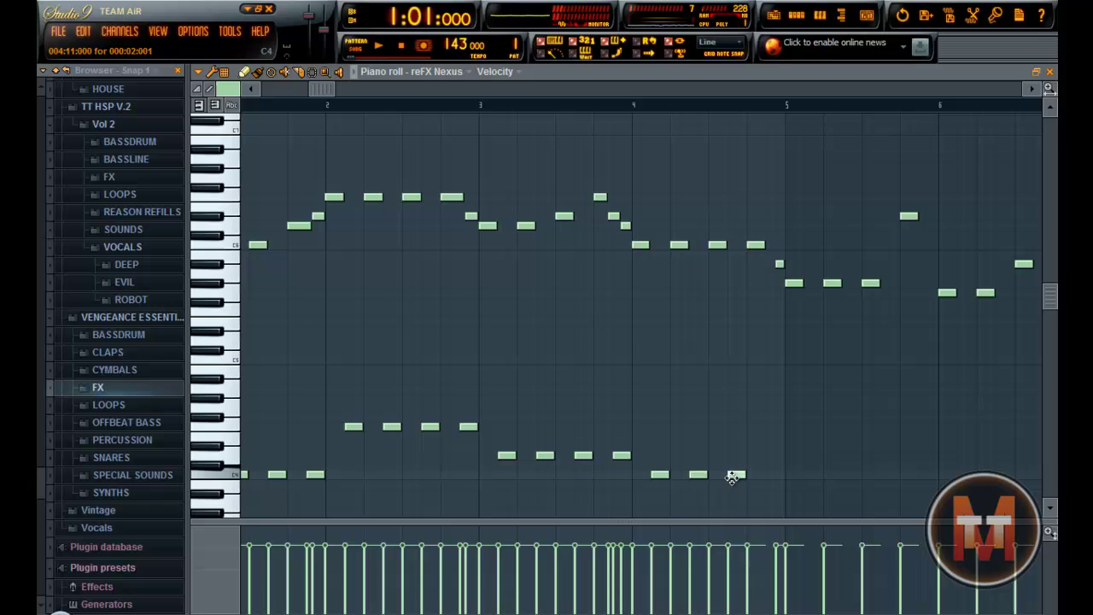
# Audition the growing lower line from bar 3 and again from near bar 5
pyautogui.click(480, 103)
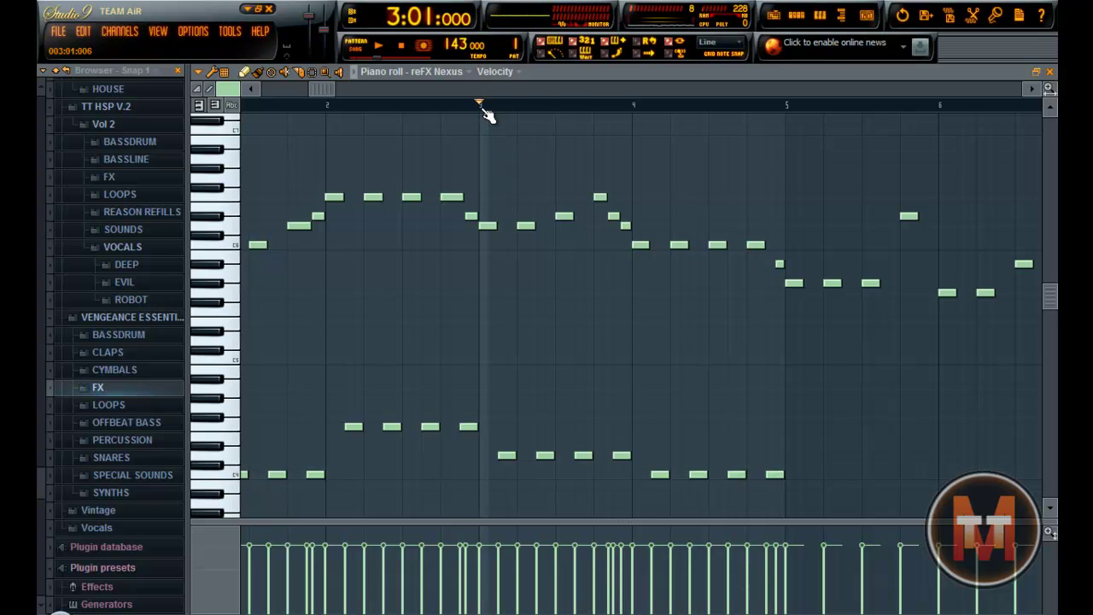
pyautogui.press('space')
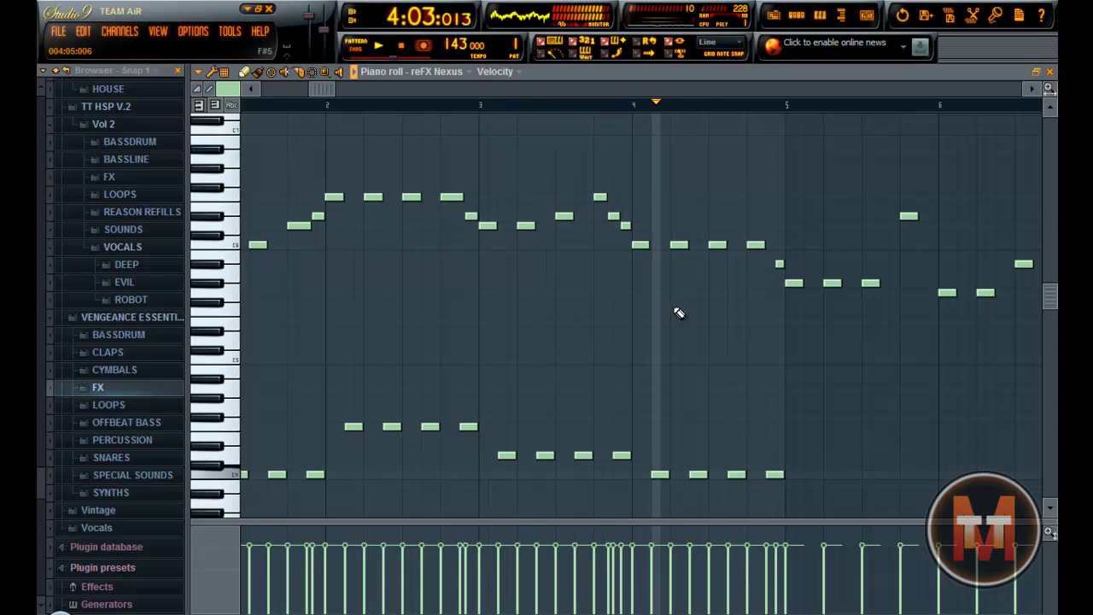
pyautogui.press('space')
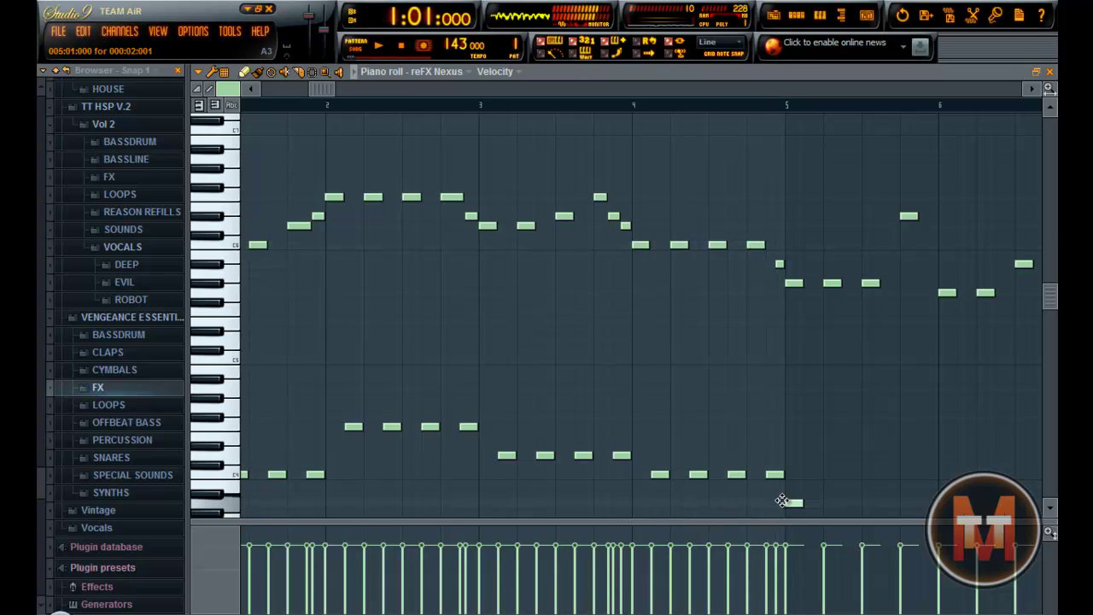
pyautogui.scroll(-1, 789, 512)
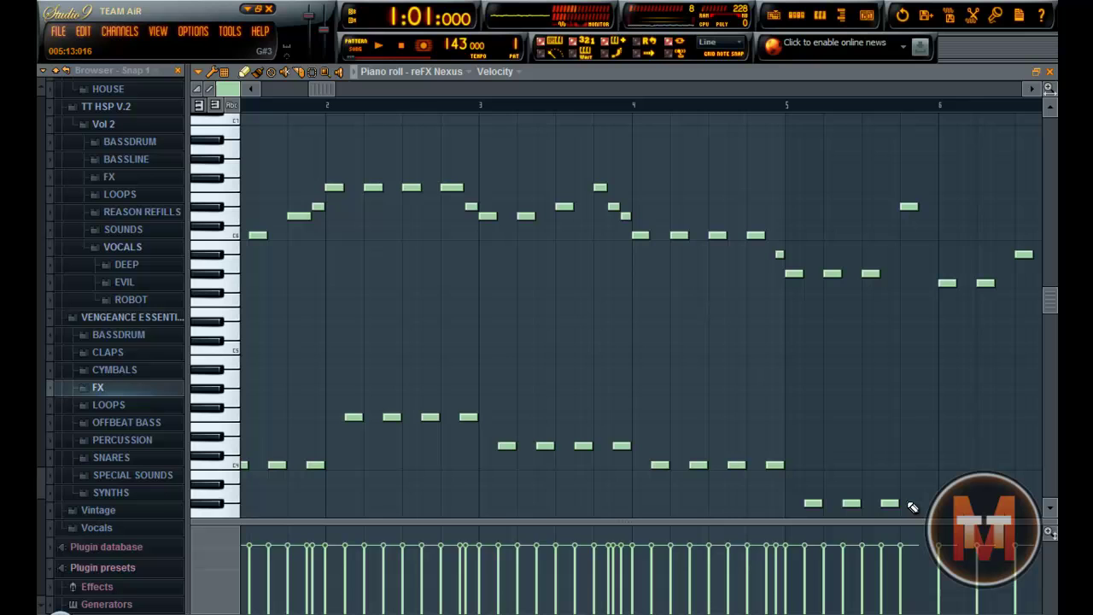
pyautogui.click(749, 105)
pyautogui.press('space')
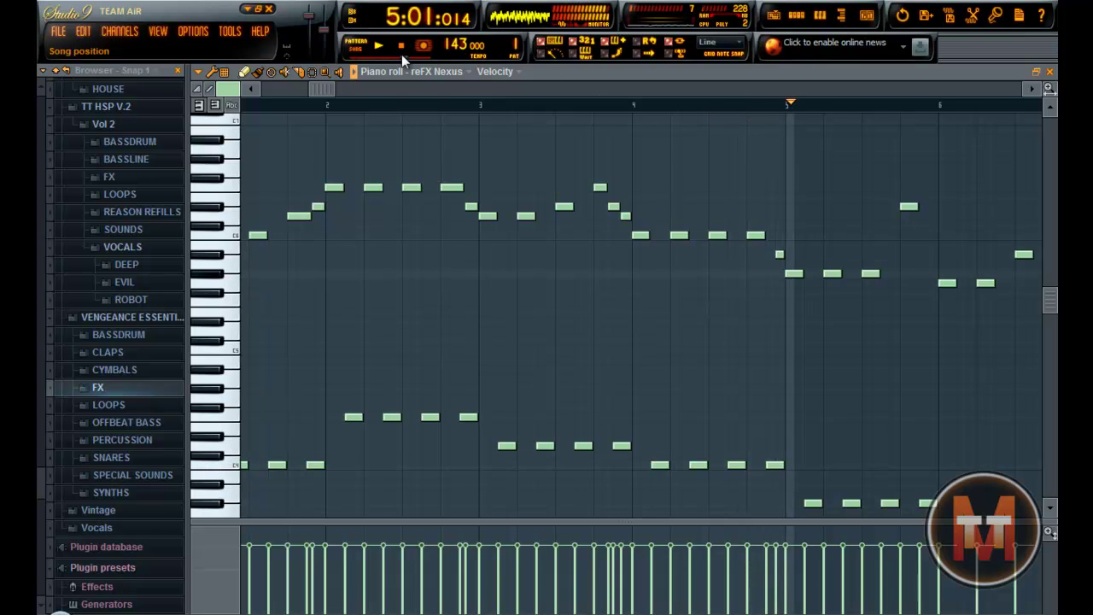
pyautogui.moveTo(317, 91); pyautogui.dragTo(473, 114)
pyautogui.press('space')
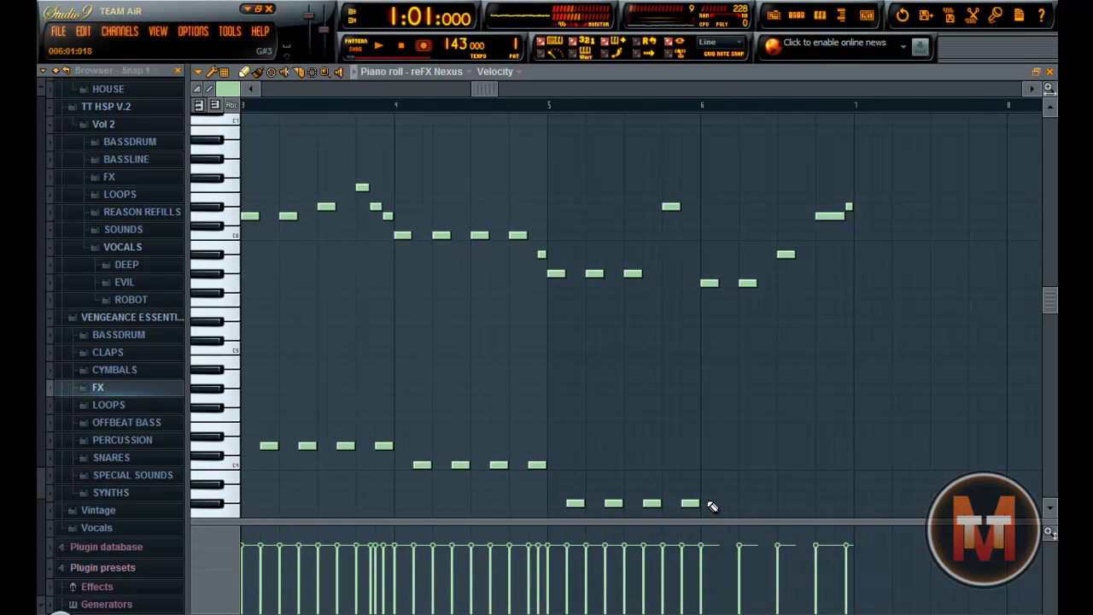
pyautogui.scroll(-6, 709, 474)
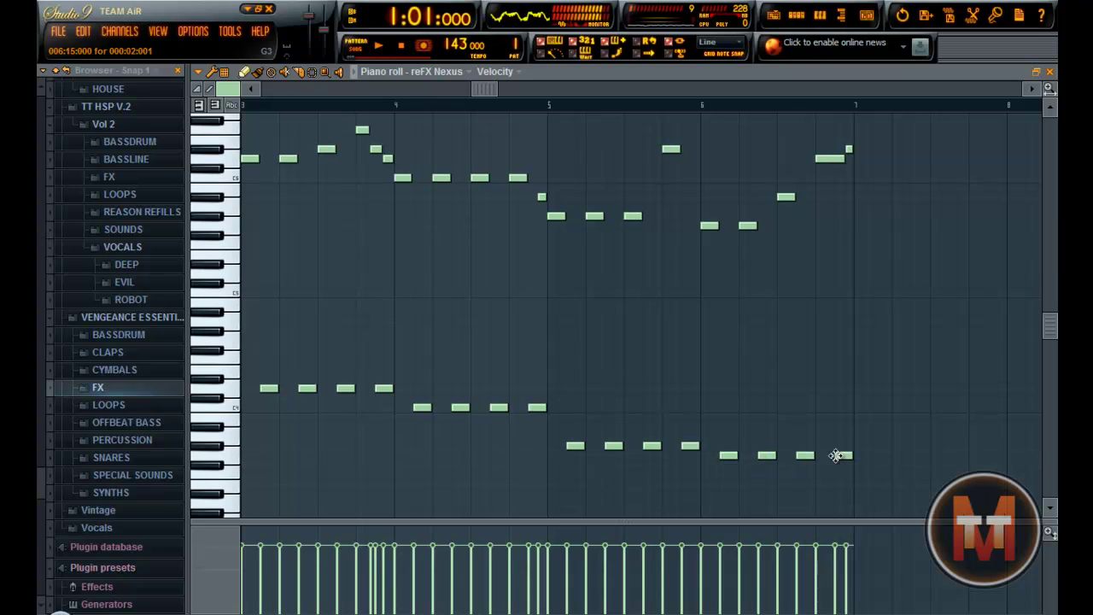
pyautogui.scroll(6, 403, 220)
pyautogui.moveTo(1049, 89); pyautogui.dragTo(958, 82)
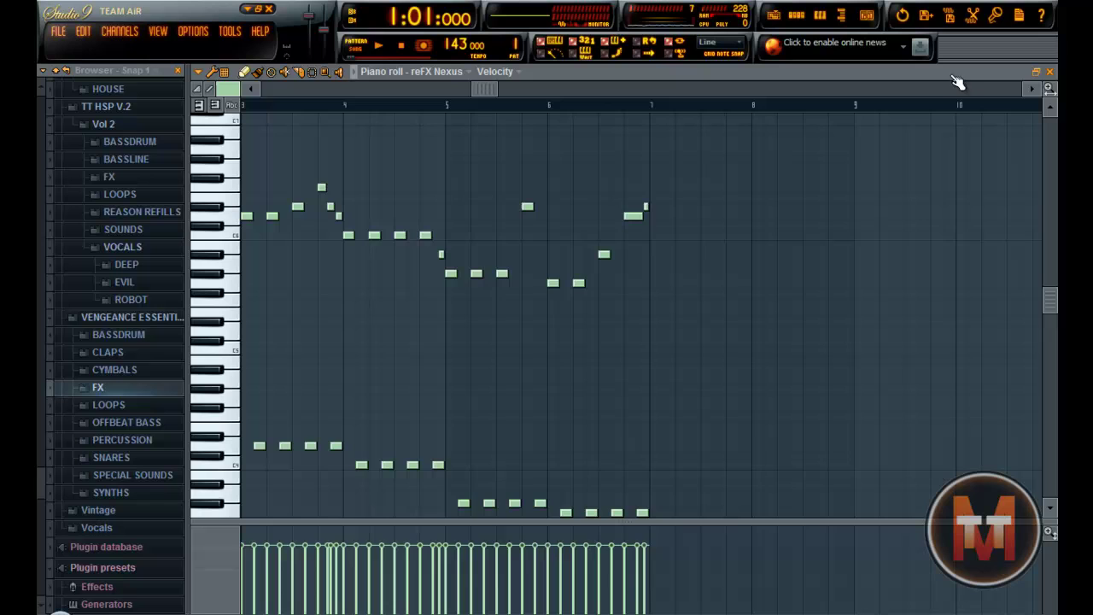
pyautogui.moveTo(496, 91); pyautogui.dragTo(285, 89)
pyautogui.scroll(-2, 269, 207)
pyautogui.press('space')
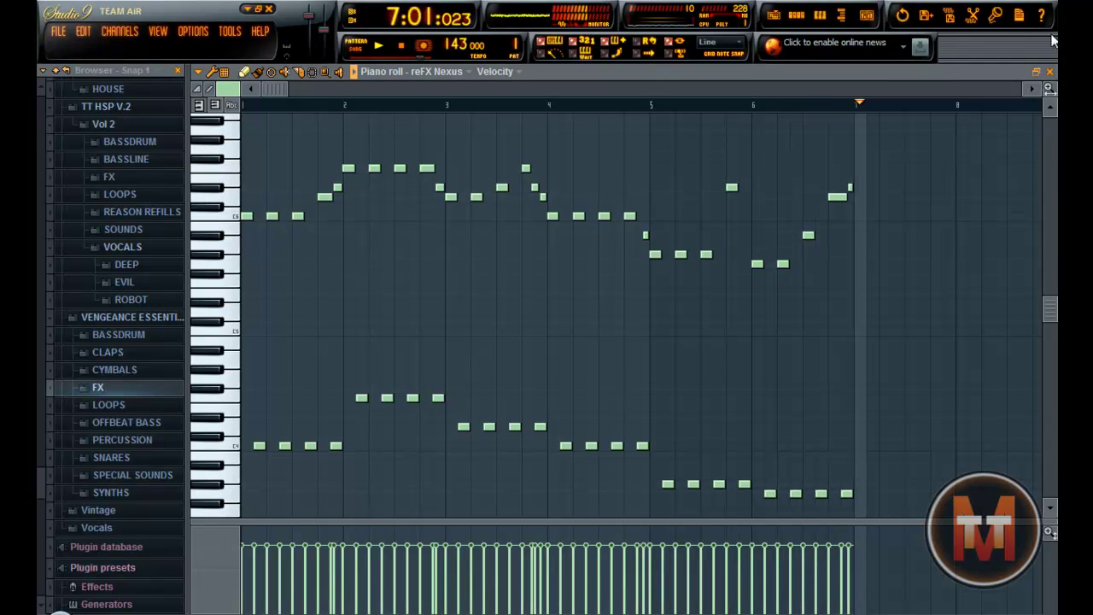
pyautogui.press('space')
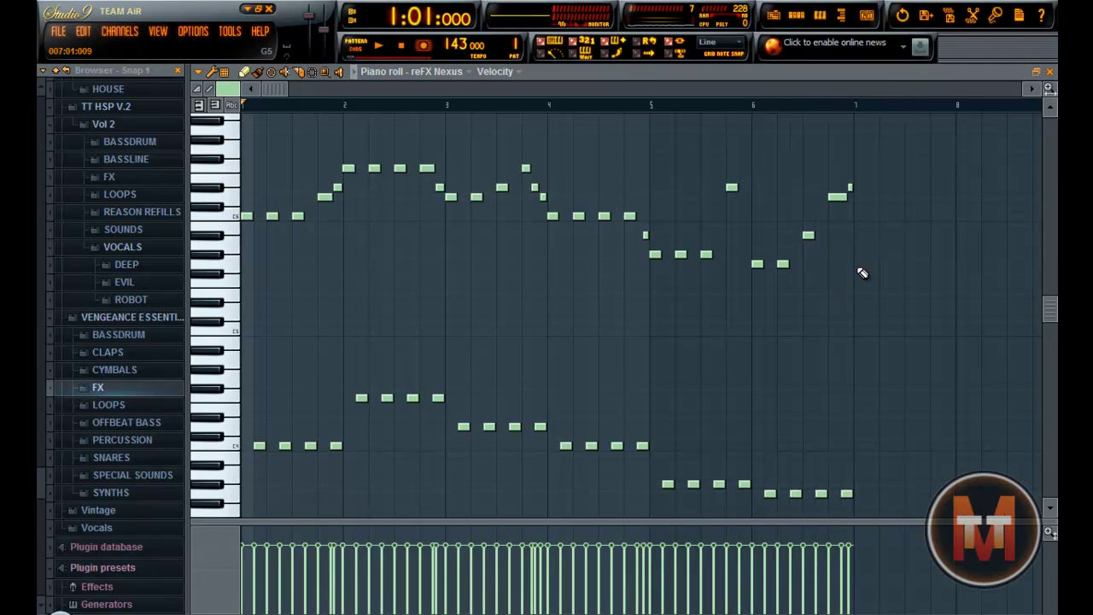
pyautogui.scroll(1, 852, 223)
pyautogui.scroll(3, 857, 225)
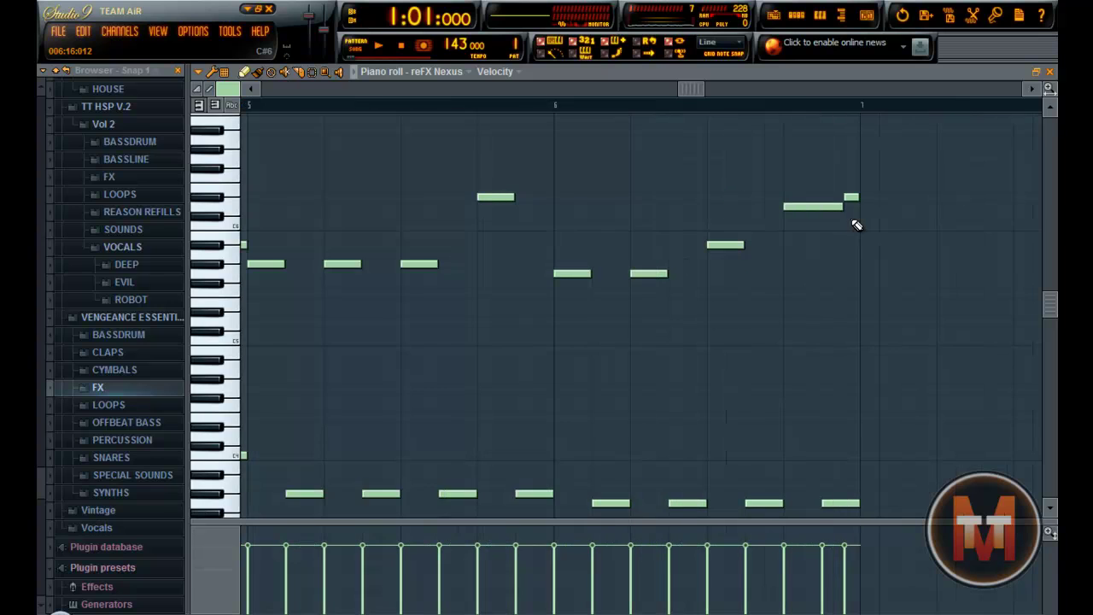
pyautogui.scroll(-2, 857, 224)
pyautogui.click(776, 106)
pyautogui.press('space')
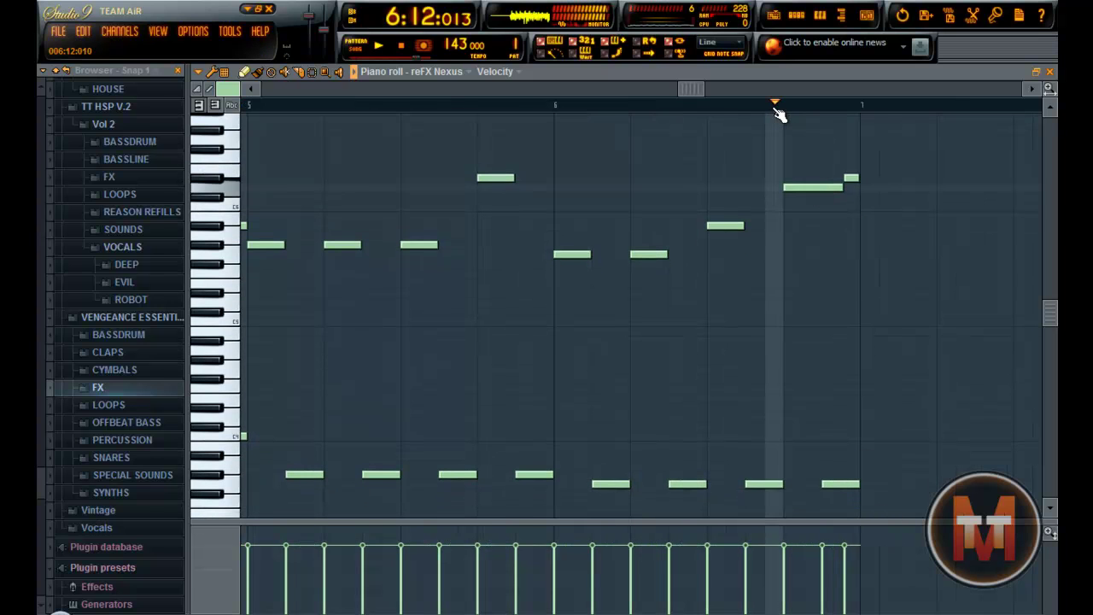
pyautogui.press('space')
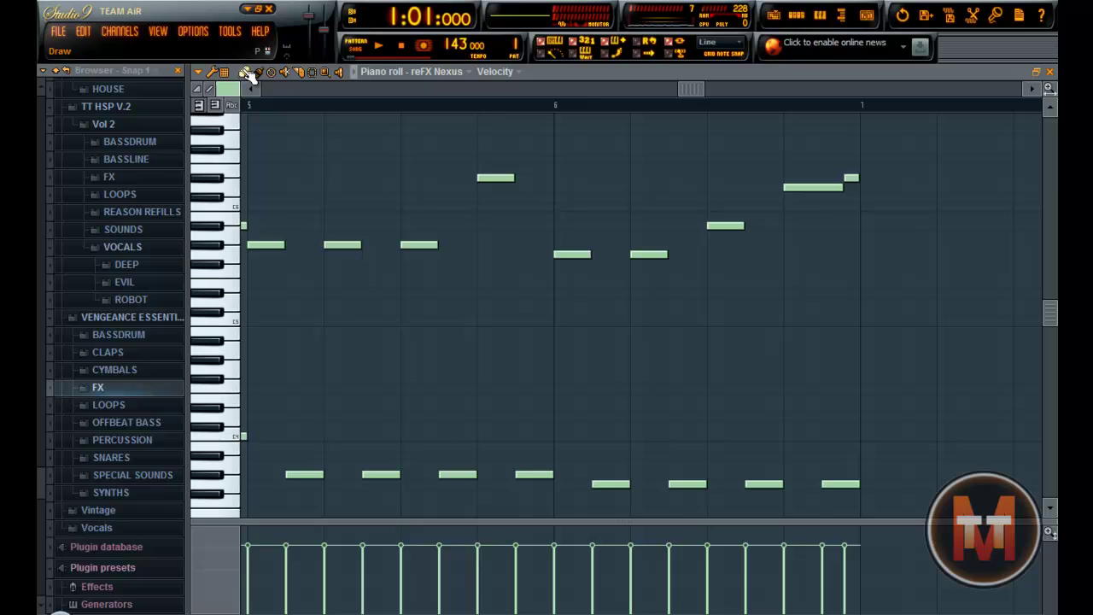
pyautogui.click(248, 73)
pyautogui.click(246, 146)
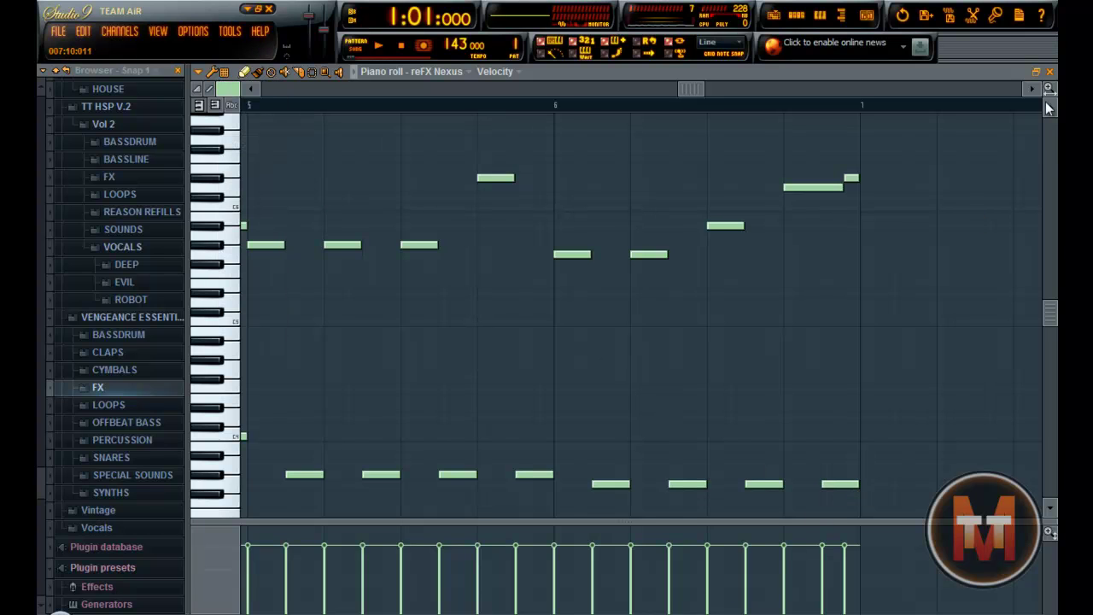
# Float the piano roll and place Pattern 1 at the start of the playlist
pyautogui.click(227, 72)
pyautogui.click(240, 115)
pyautogui.click(1035, 71)
pyautogui.click(398, 87)
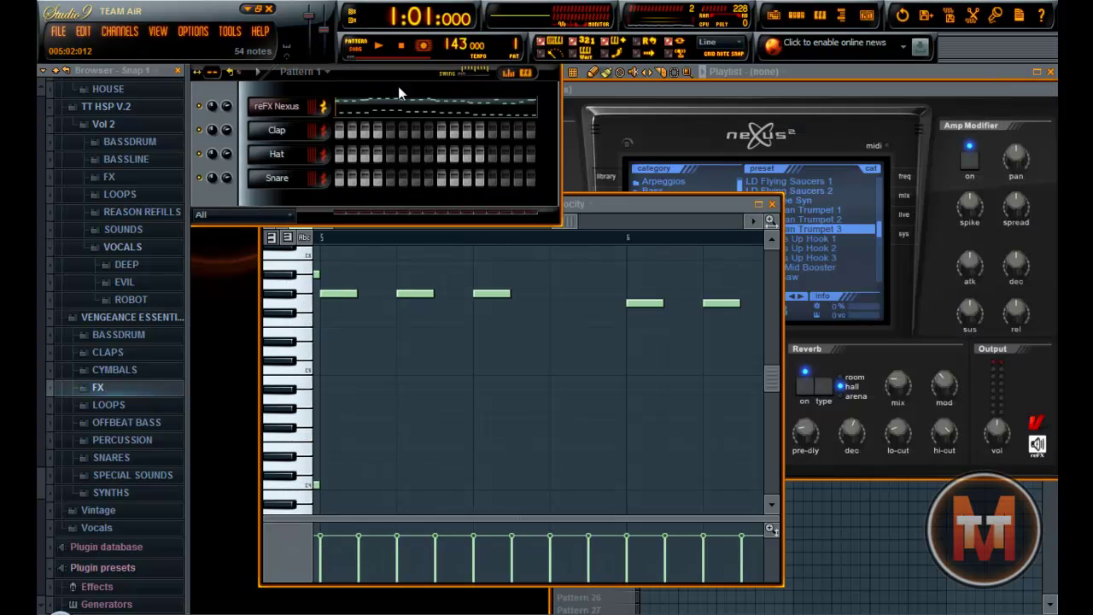
pyautogui.click(908, 73)
pyautogui.click(646, 279)
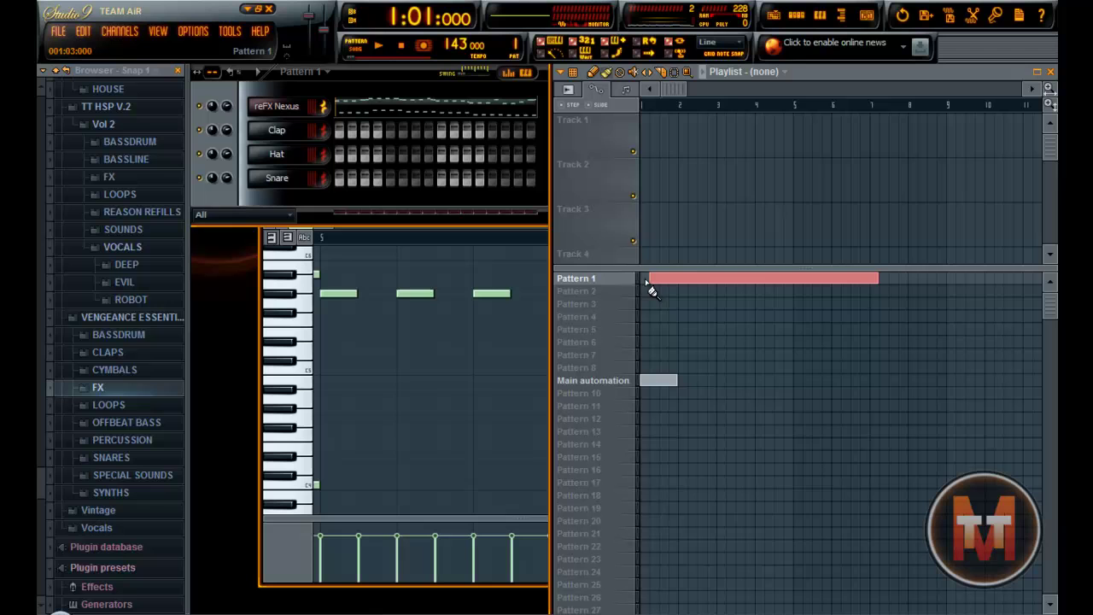
# Replace the Clap channel with a Nexus loaded with Dance Leads > LD Adagio
pyautogui.rightClick(280, 133)
pyautogui.moveTo(364, 308)
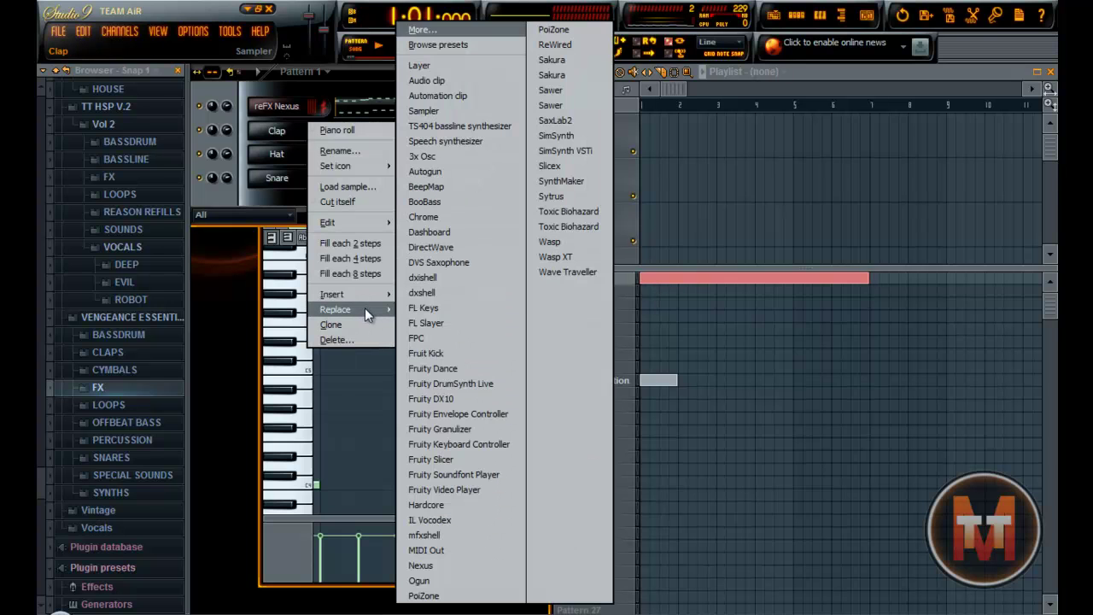
pyautogui.click(447, 564)
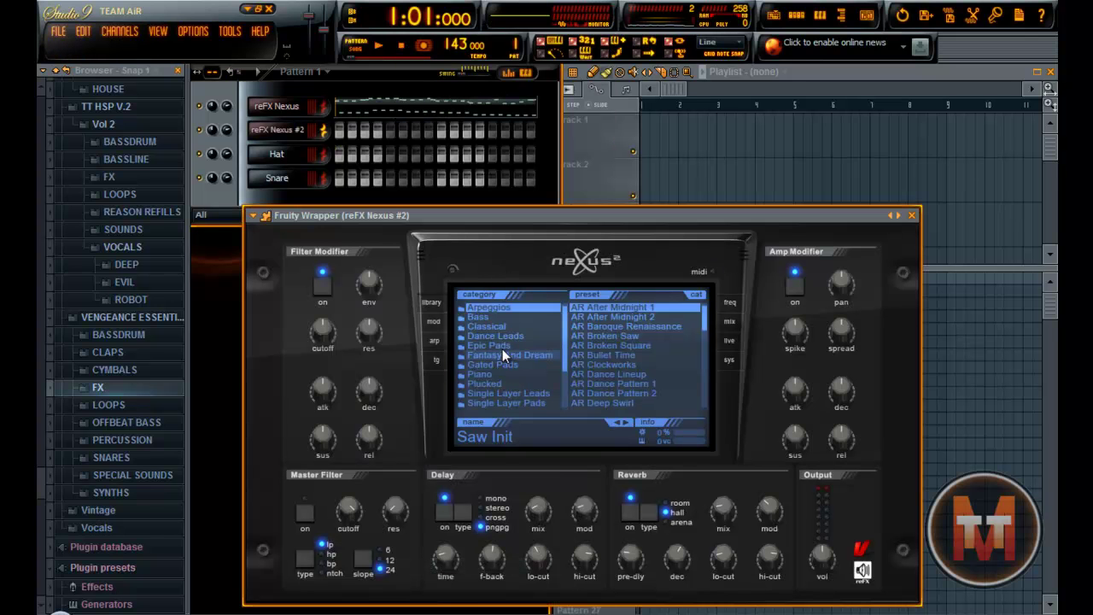
pyautogui.click(499, 337)
pyautogui.click(602, 317)
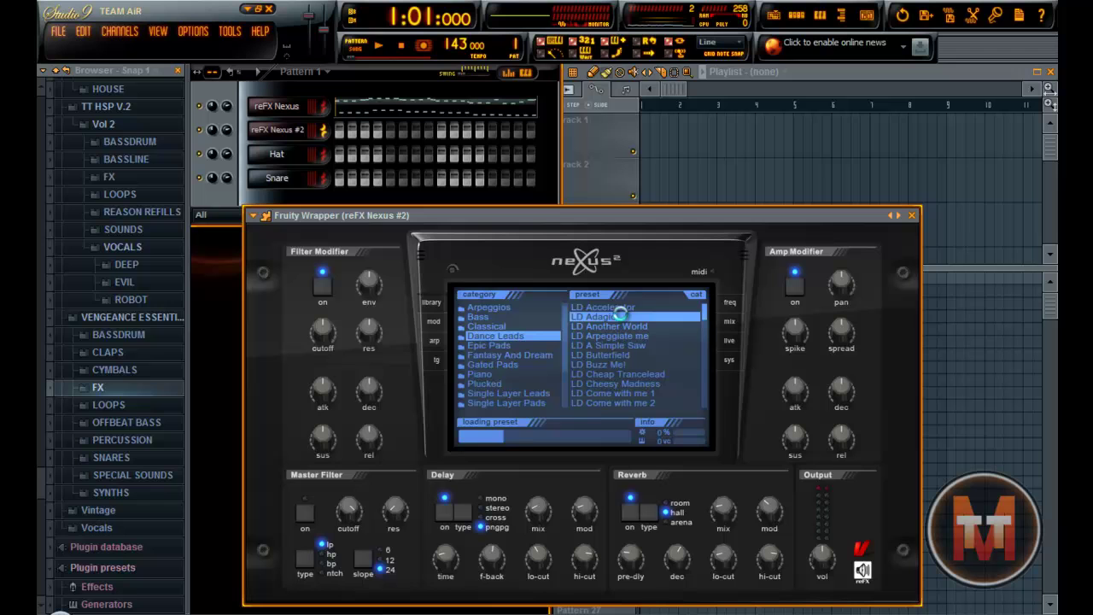
# Open the original reFX Nexus channel's piano roll to show its melody notes
pyautogui.click(377, 112)
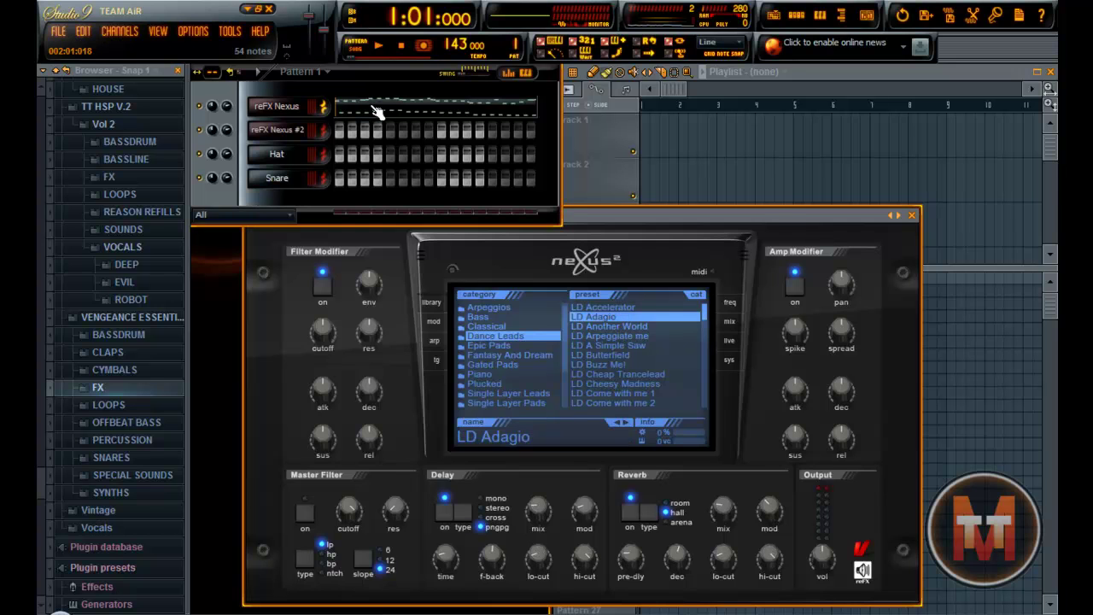
pyautogui.click(376, 112)
pyautogui.scroll(-4, 521, 383)
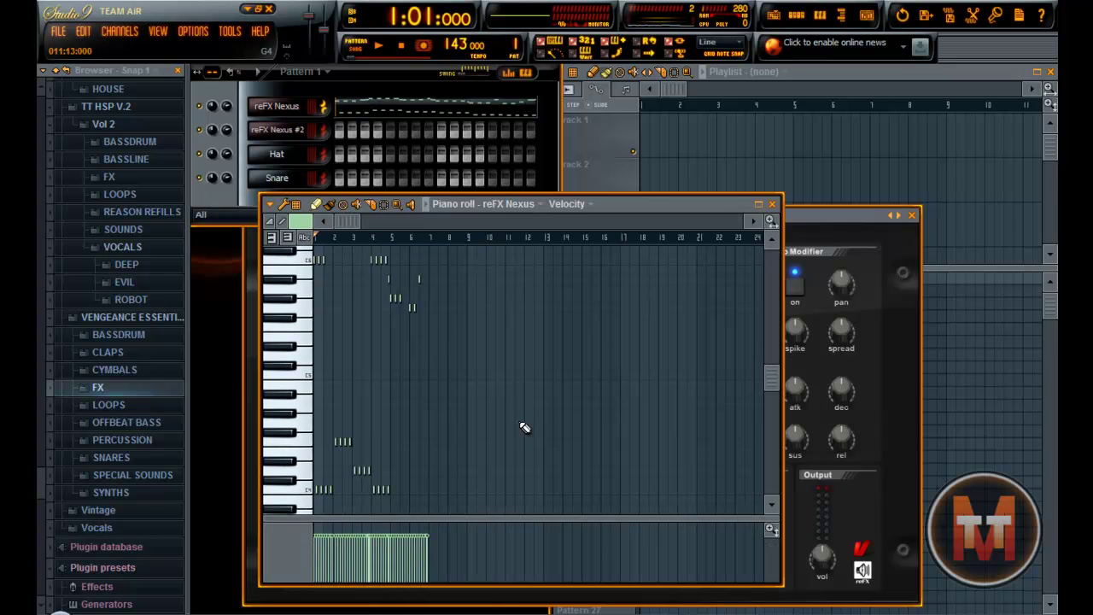
# Copy all the Nexus melody notes into reFX Nexus #2's piano roll
pyautogui.moveTo(537, 513); pyautogui.dragTo(222, 195)
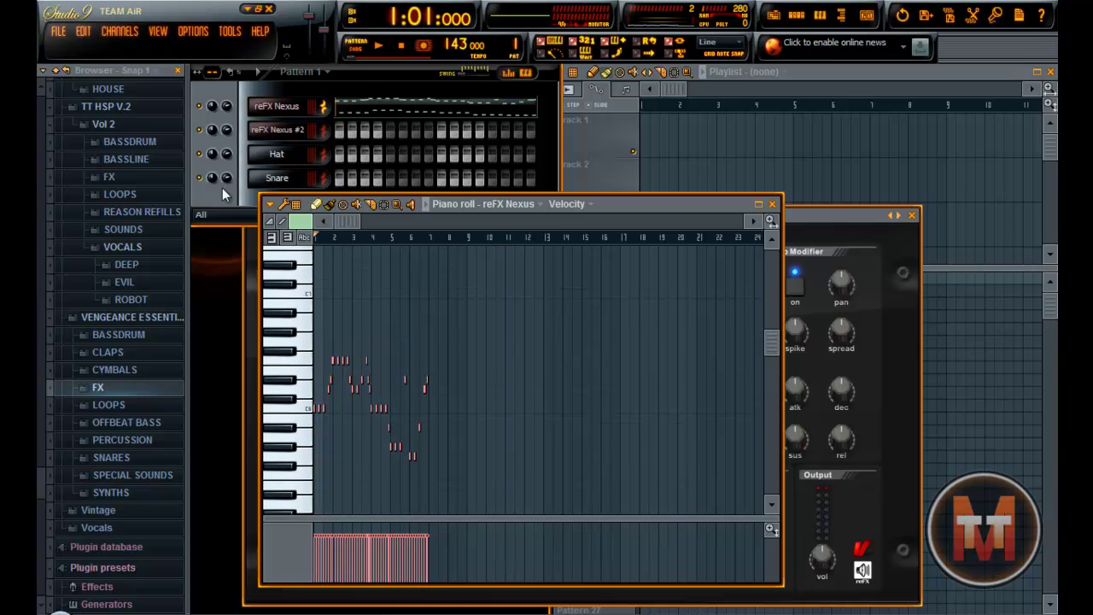
pyautogui.rightClick(265, 128)
pyautogui.click(334, 124)
pyautogui.hotkey('ctrl', 'v')
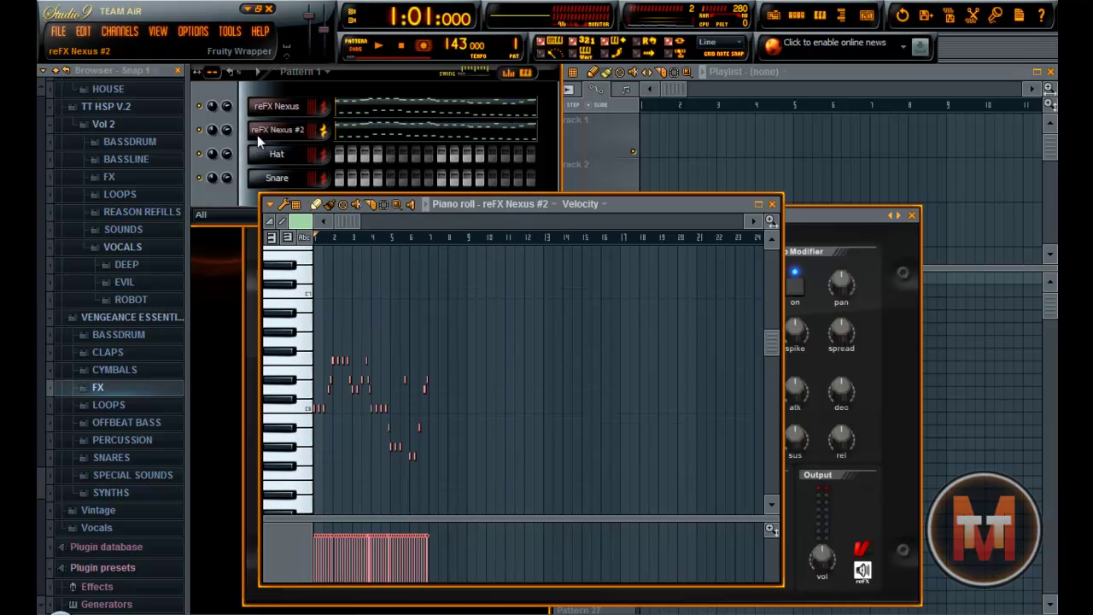
# Play the song from the beginning, then stop to return to the start
pyautogui.click(229, 129)
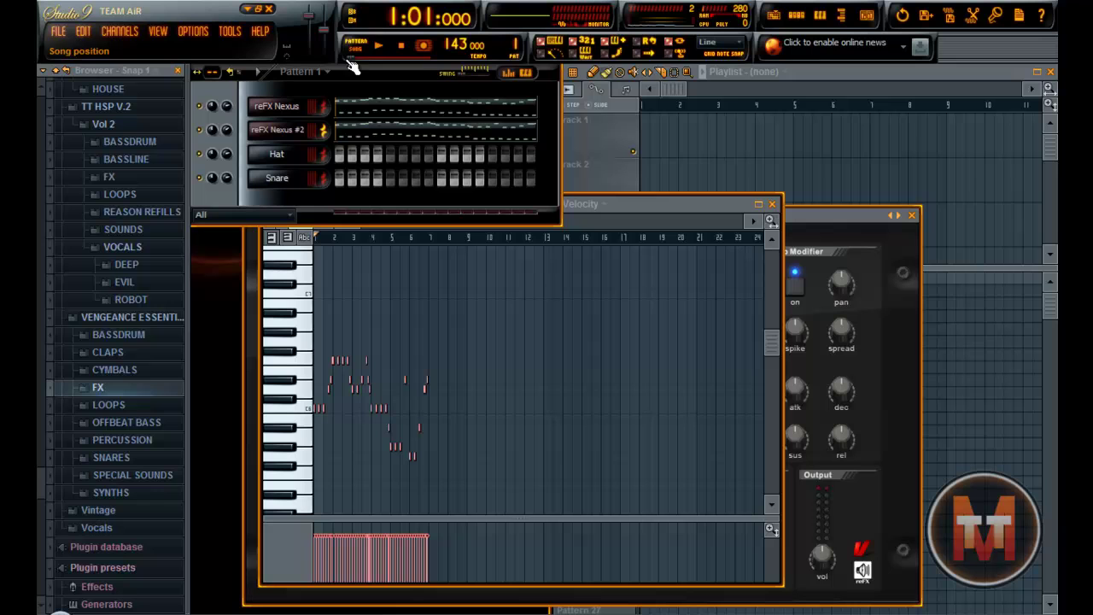
pyautogui.press('space')
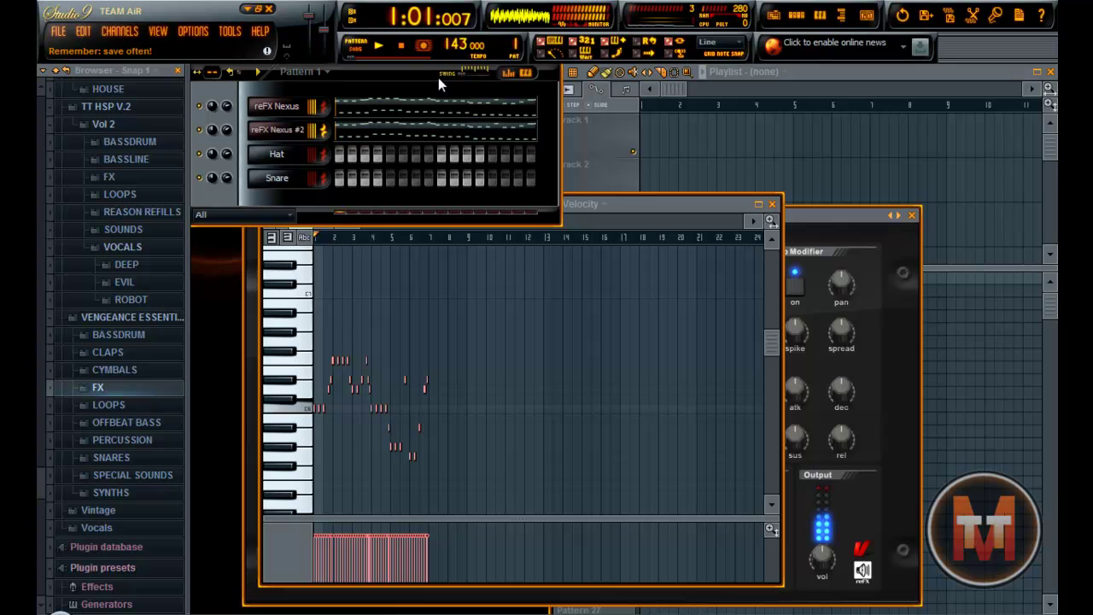
pyautogui.click(403, 48)
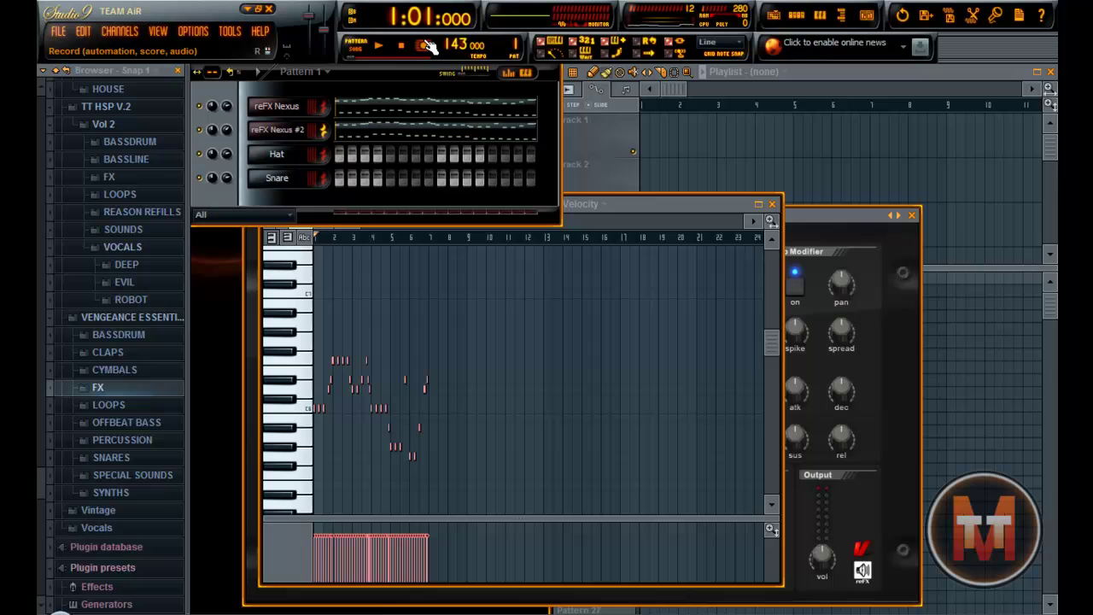
# Select the empty Pattern 2, with the TT HSP V.2 Vol 2 folders showing in the browser
pyautogui.click(825, 76)
pyautogui.click(596, 293)
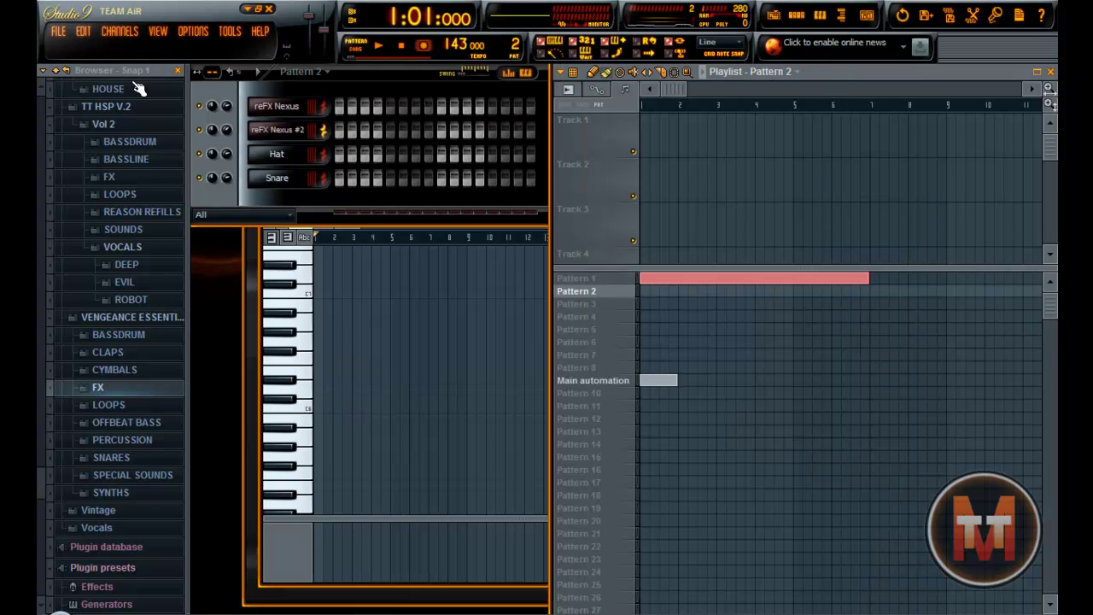
pyautogui.moveTo(39, 486); pyautogui.dragTo(36, 450)
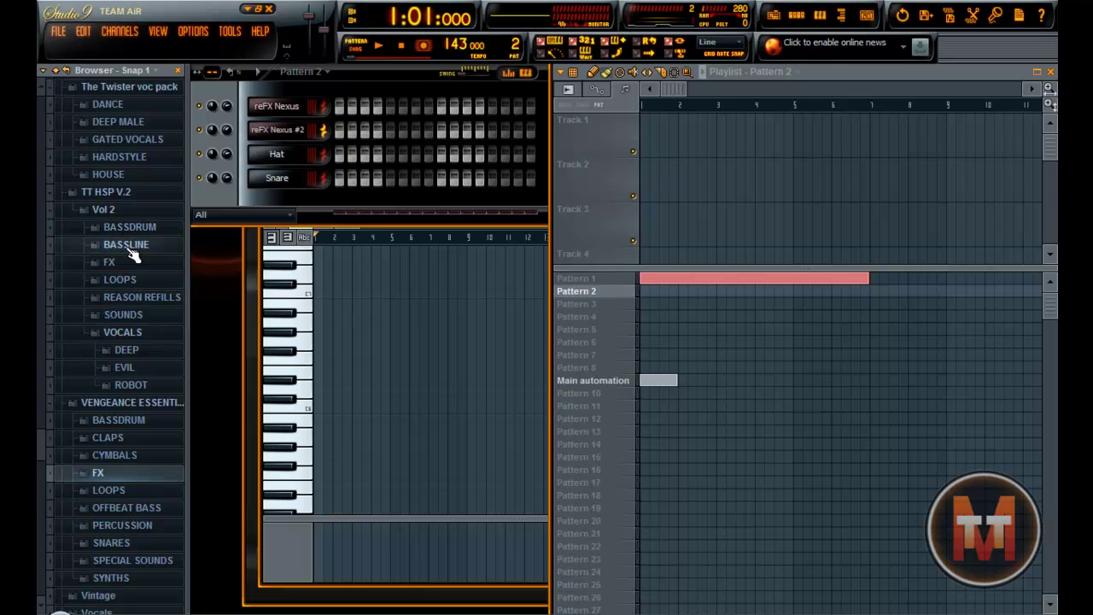
# Browse to VENGEANCE ESSENTIAL CLUB SOUNDS vol-2 > BASSDRUM > VEC2 Hard Kicks
pyautogui.scroll(-2, 133, 380)
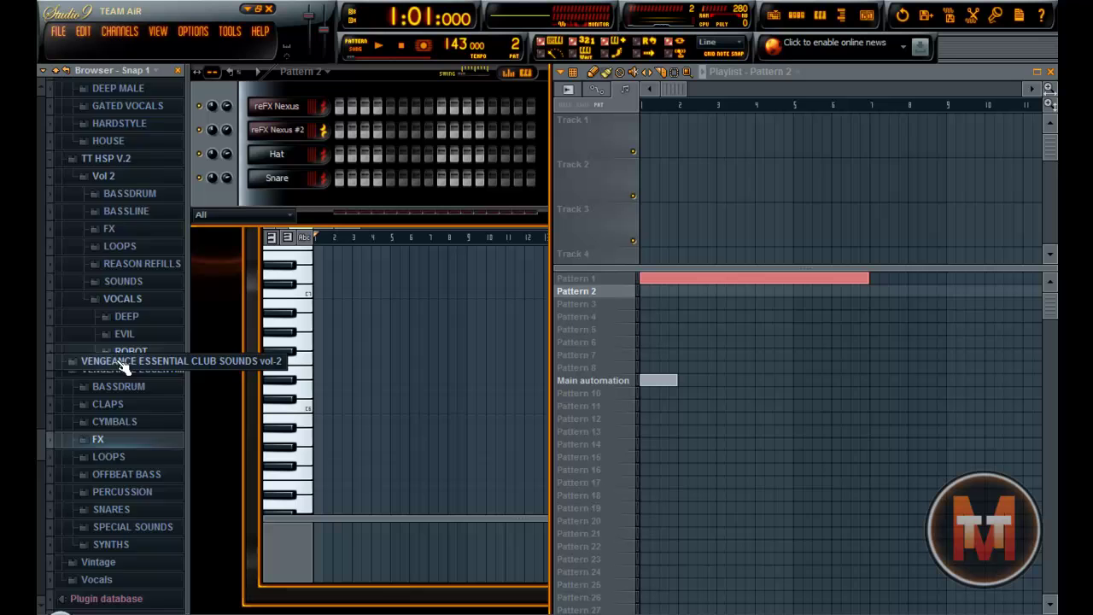
pyautogui.scroll(7, 124, 366)
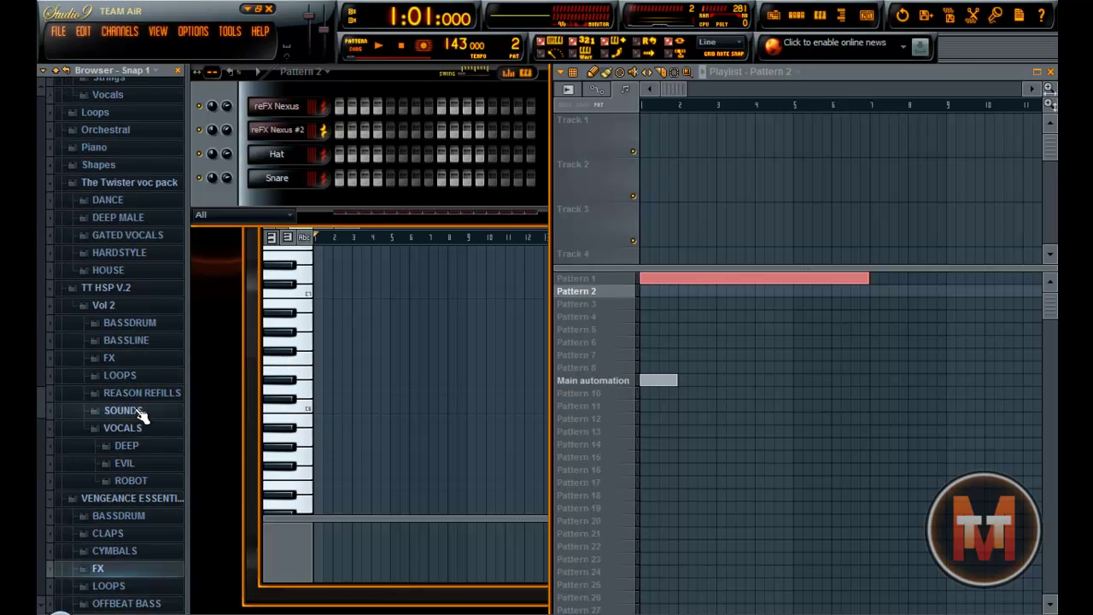
pyautogui.click(141, 500)
pyautogui.scroll(3, 112, 325)
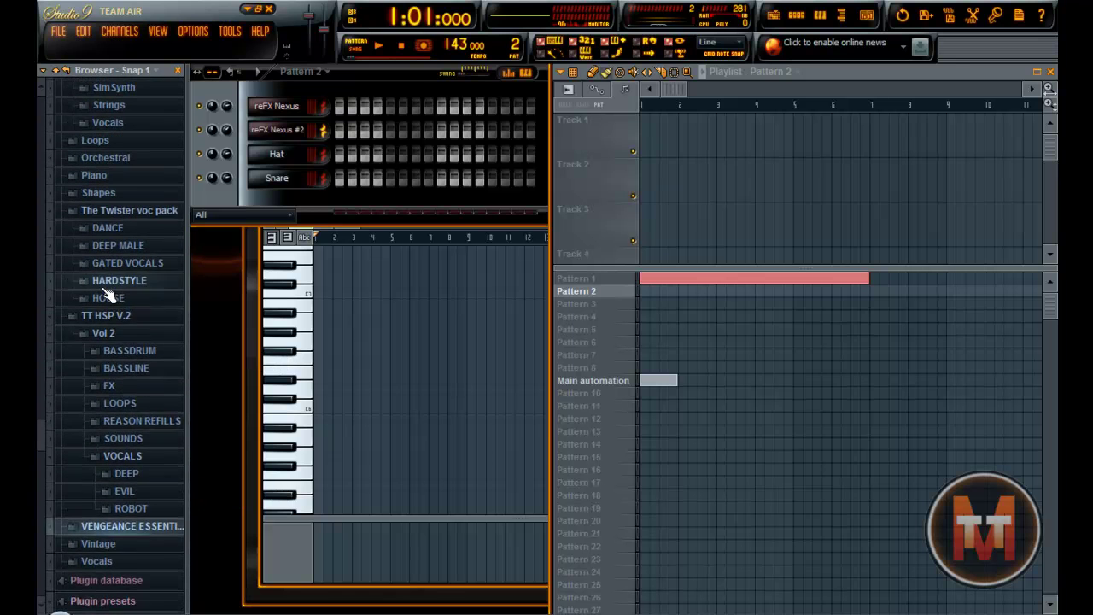
pyautogui.click(110, 336)
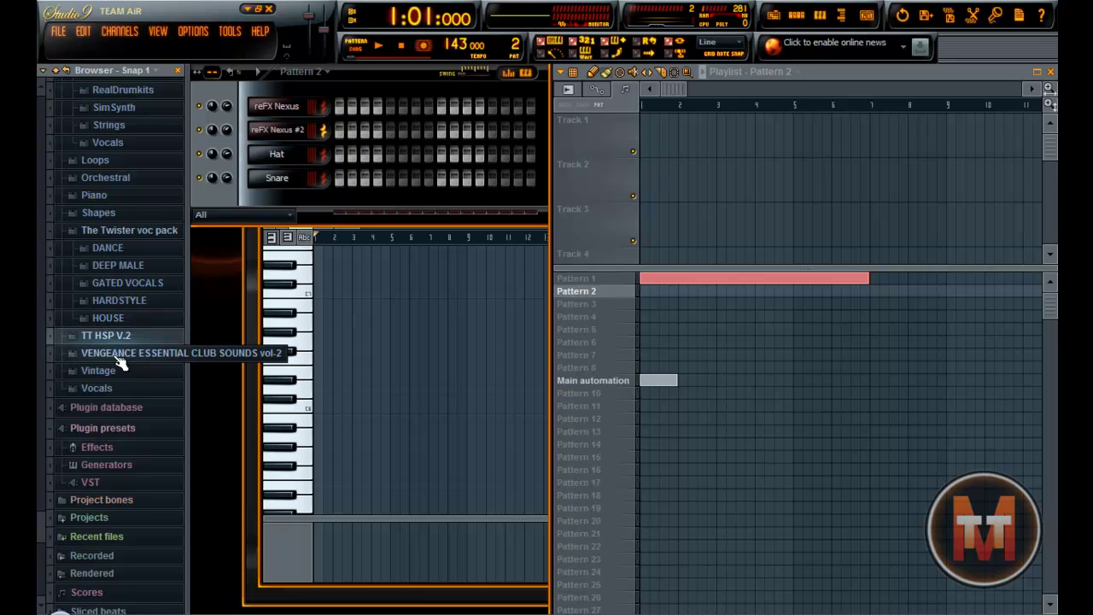
pyautogui.click(130, 352)
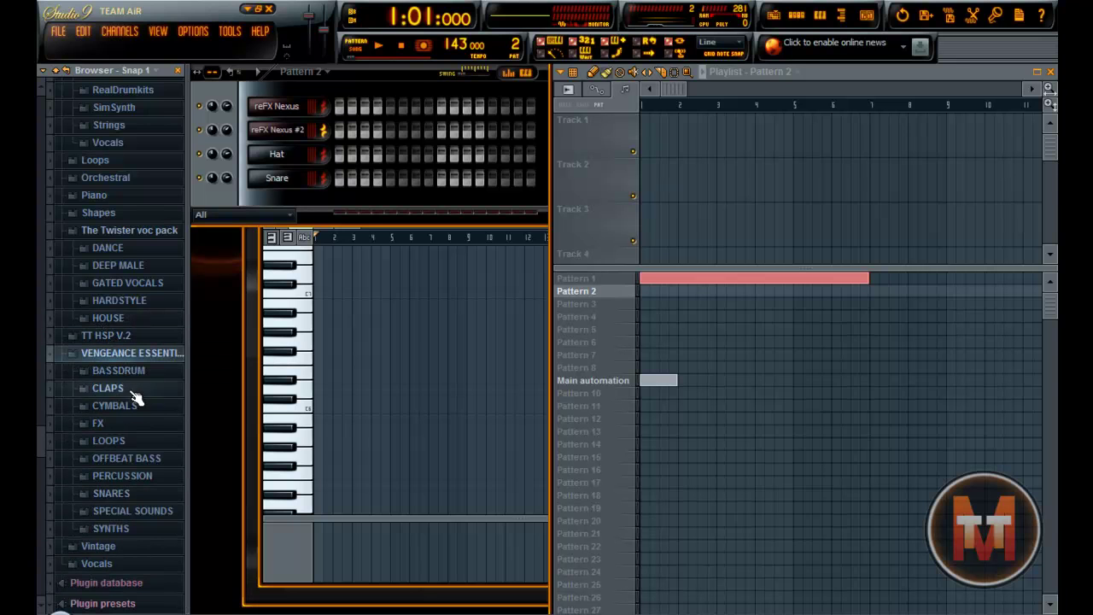
pyautogui.click(120, 374)
pyautogui.click(129, 439)
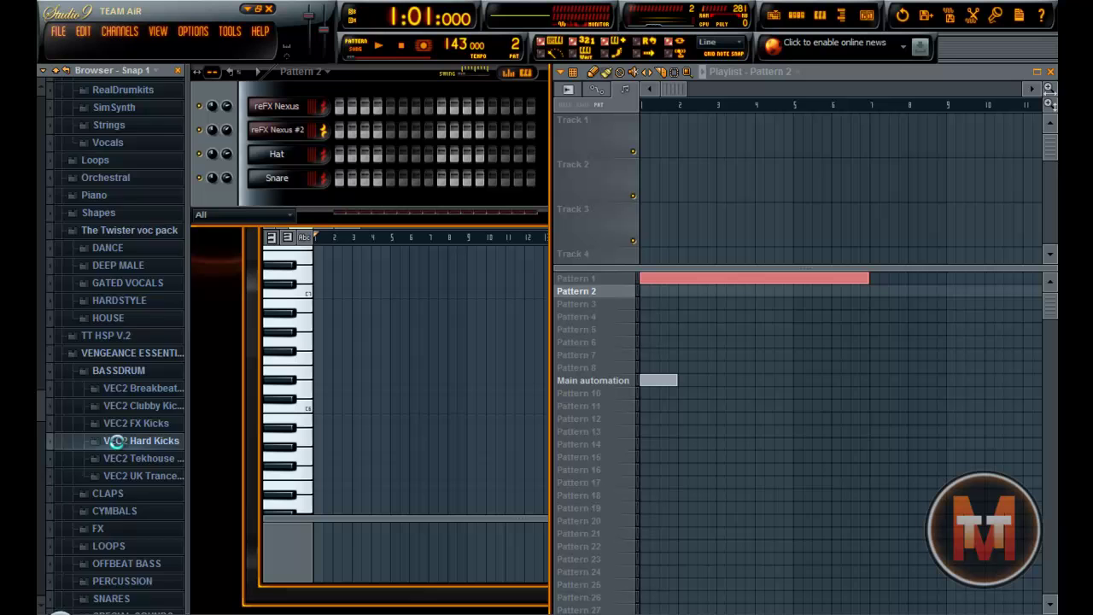
# Preview the hard kick samples, starting around VEC2 Bassdrums Hard 007
pyautogui.click(113, 166)
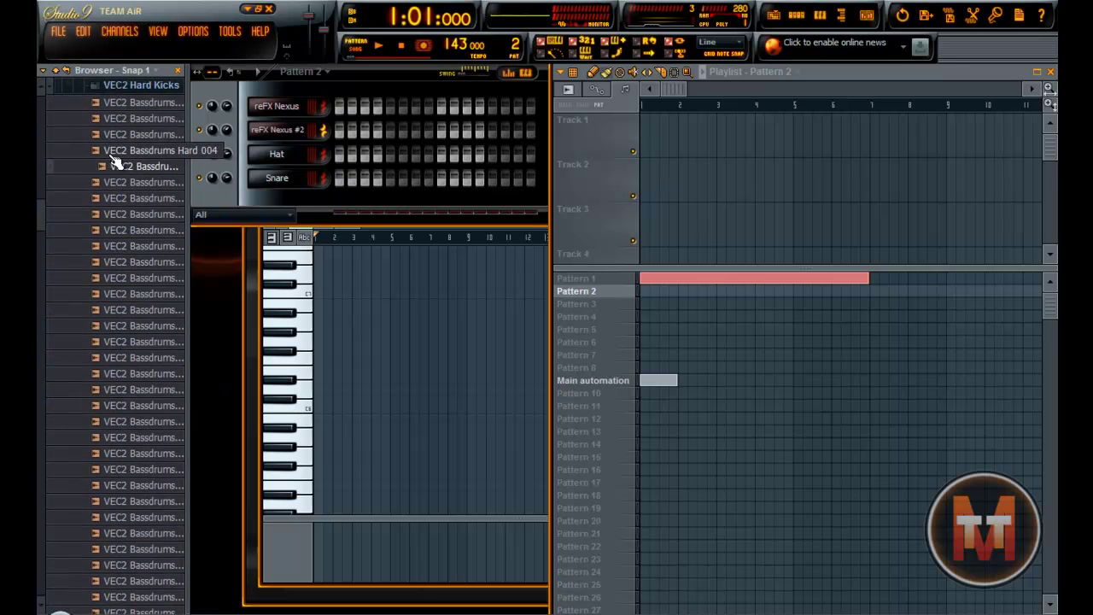
pyautogui.click(126, 150)
pyautogui.moveTo(40, 215)
pyautogui.mouseDown()
pyautogui.moveTo(57, 377)
pyautogui.moveTo(45, 548)
pyautogui.moveTo(36, 211)
pyautogui.mouseUp()
pyautogui.click(122, 210)
pyautogui.click(139, 255)
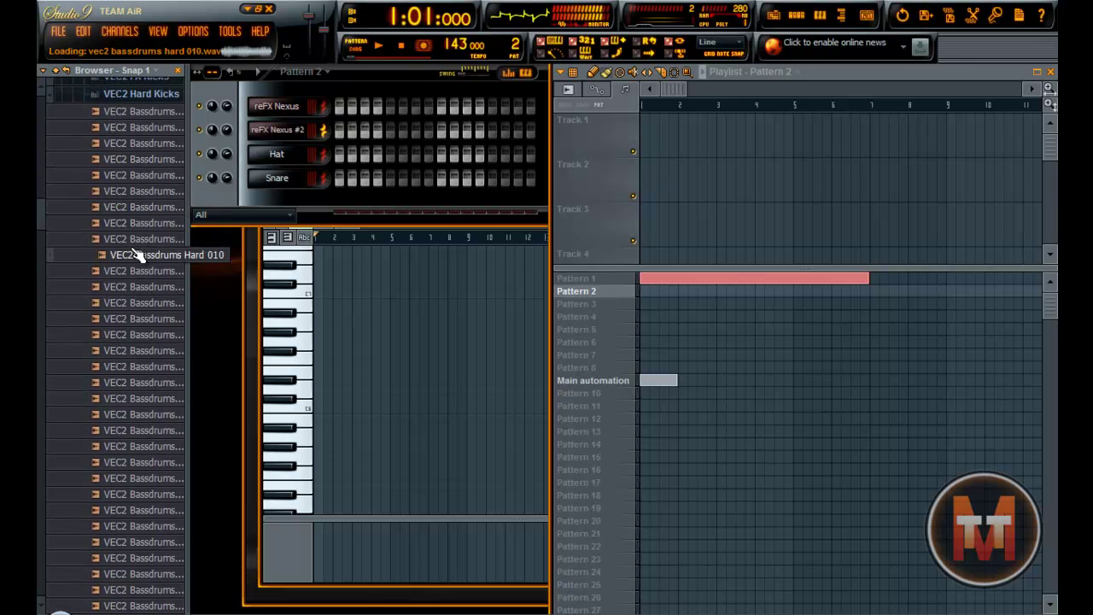
pyautogui.click(142, 302)
pyautogui.click(146, 335)
pyautogui.click(147, 367)
pyautogui.click(150, 382)
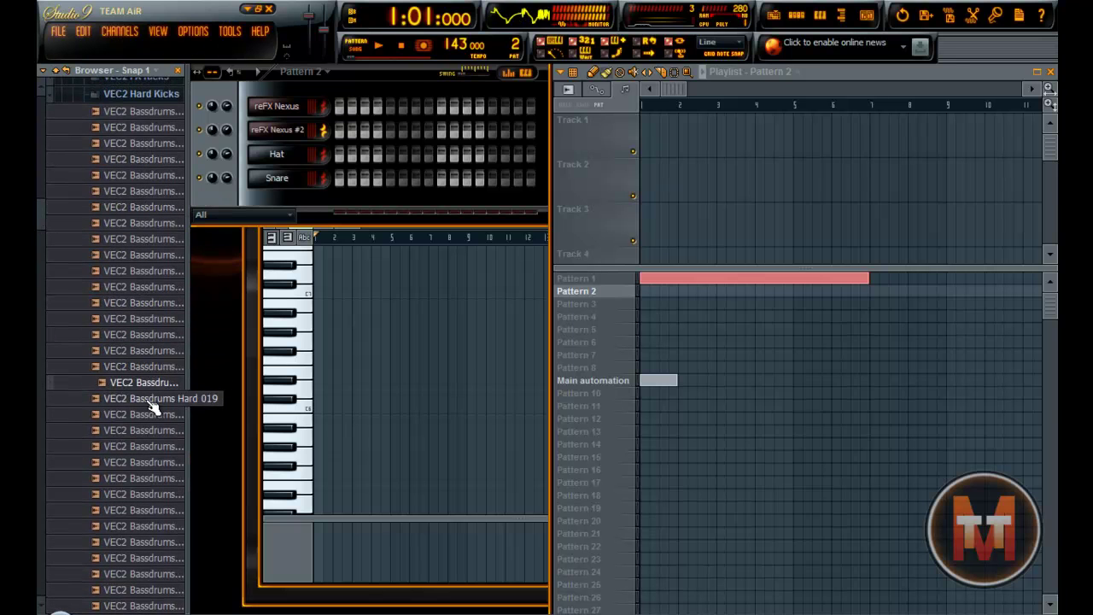
pyautogui.click(153, 398)
pyautogui.click(159, 446)
# Preview kicks further down the list and add VEC2 Bassdrums Hard 132 as a new channel
pyautogui.scroll(-5, 161, 474)
pyautogui.scroll(-20, 159, 464)
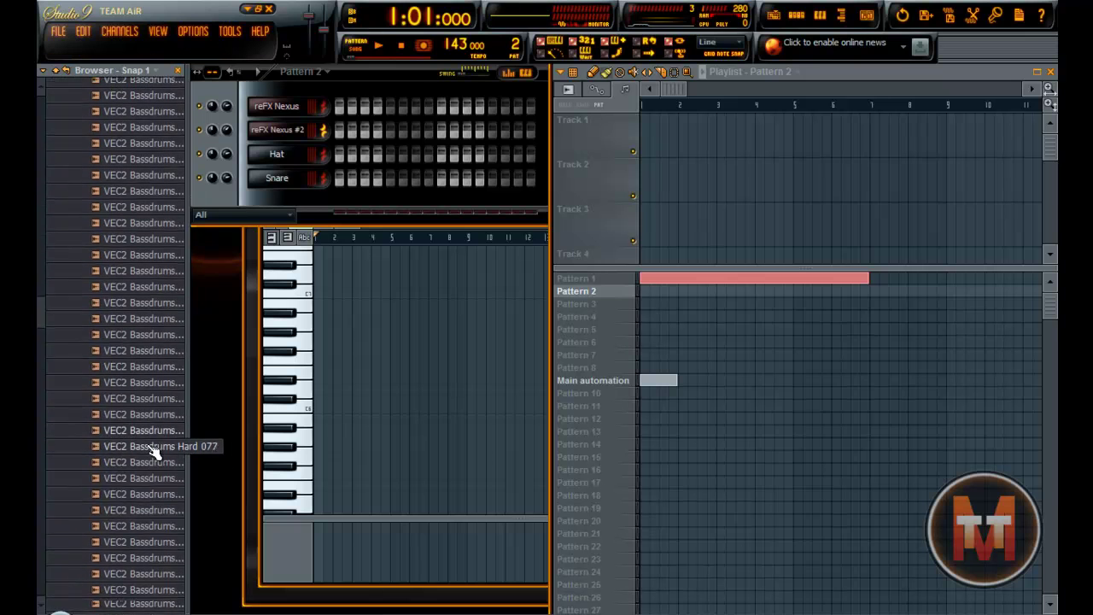
pyautogui.scroll(20, 143, 434)
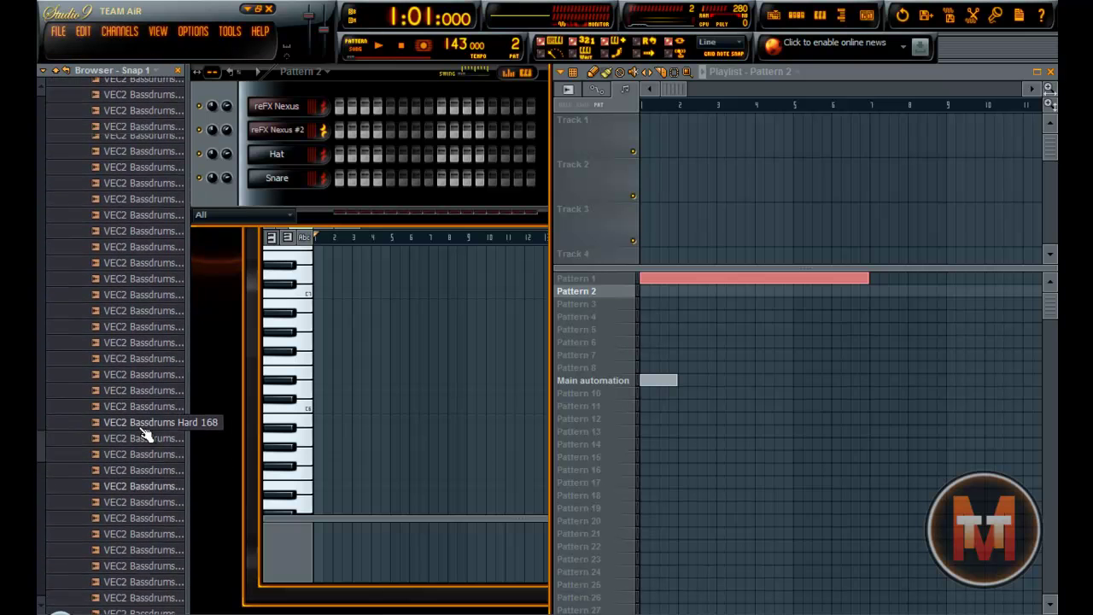
pyautogui.click(144, 427)
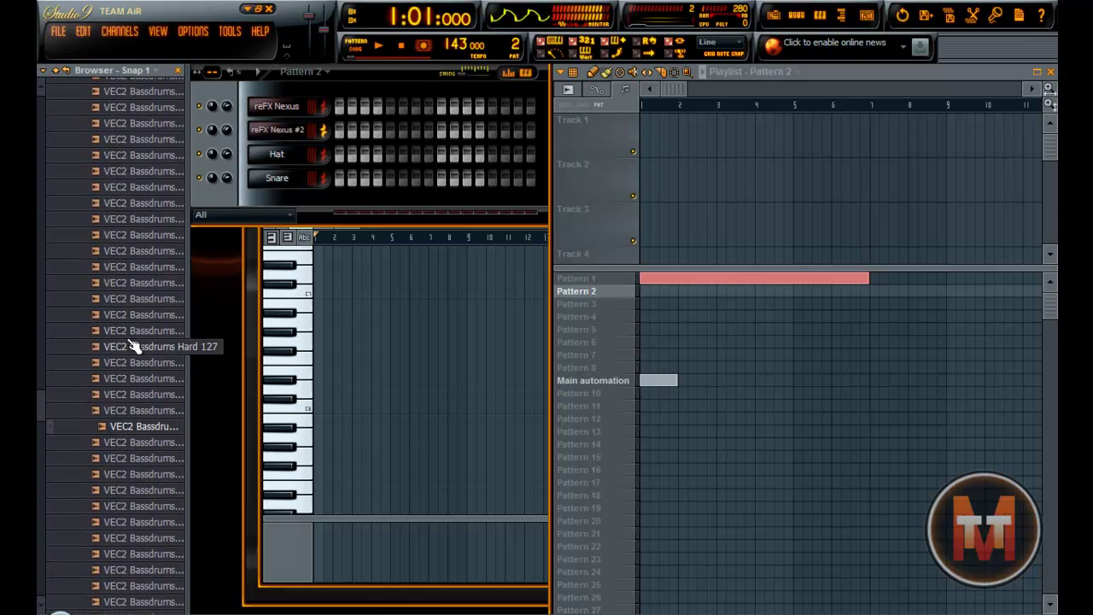
pyautogui.click(151, 441)
pyautogui.click(141, 426)
pyautogui.click(137, 410)
pyautogui.click(133, 394)
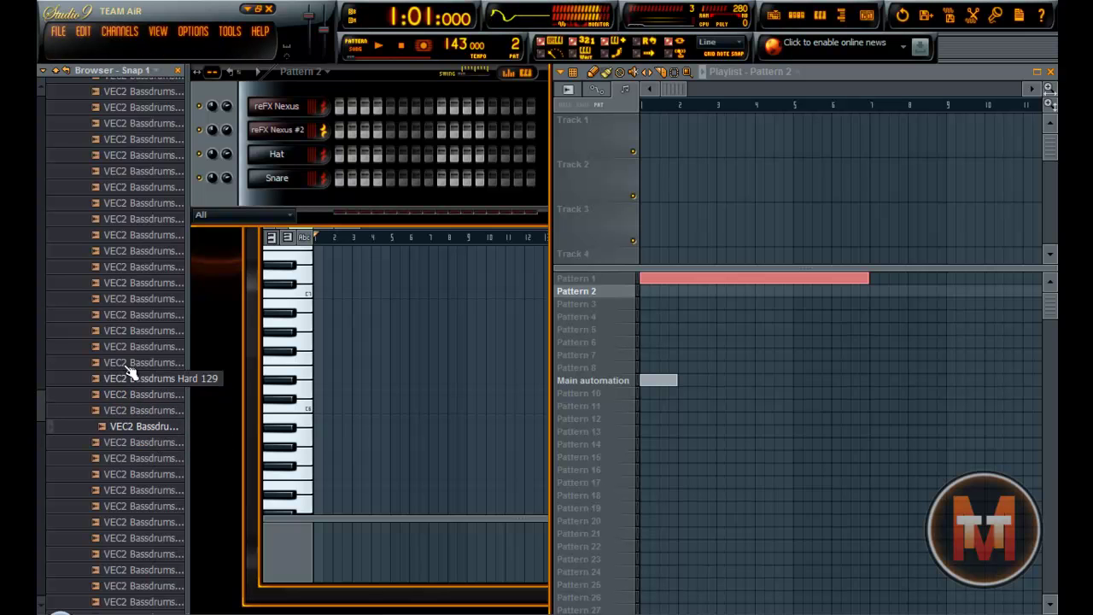
pyautogui.click(129, 379)
pyautogui.click(128, 363)
pyautogui.click(128, 347)
pyautogui.click(128, 331)
pyautogui.click(133, 314)
pyautogui.click(151, 446)
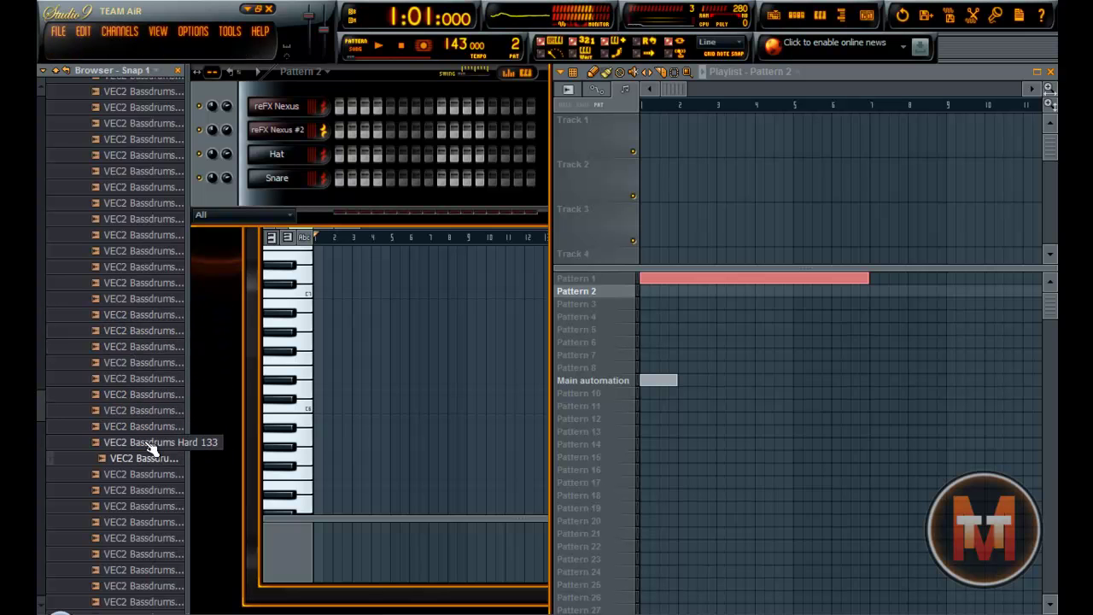
pyautogui.moveTo(146, 443); pyautogui.dragTo(261, 197)
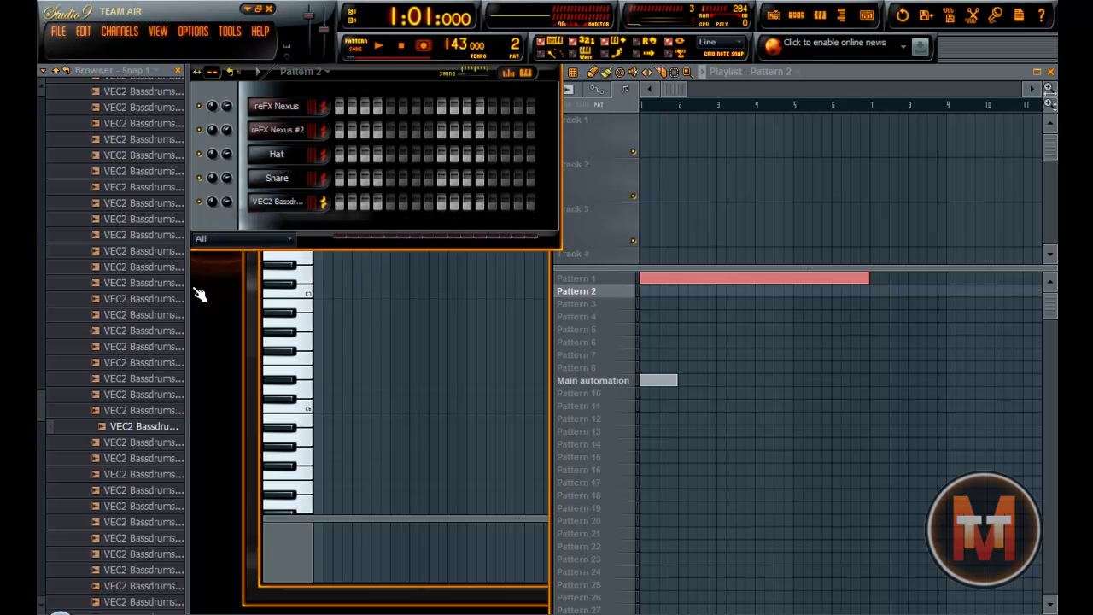
# Preview earlier kicks back through Hard 121, 120, 119 and 118
pyautogui.click(136, 411)
pyautogui.click(135, 395)
pyautogui.click(135, 379)
pyautogui.click(135, 363)
pyautogui.click(135, 347)
pyautogui.click(135, 330)
pyautogui.click(135, 314)
pyautogui.click(135, 298)
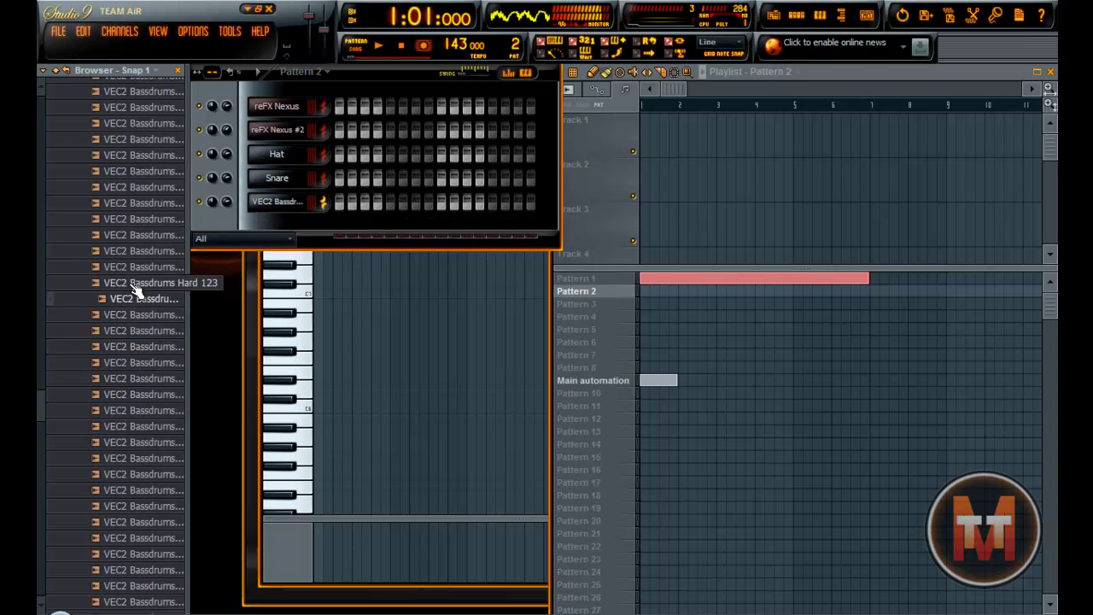
pyautogui.click(132, 282)
pyautogui.click(129, 266)
pyautogui.click(128, 251)
pyautogui.click(128, 234)
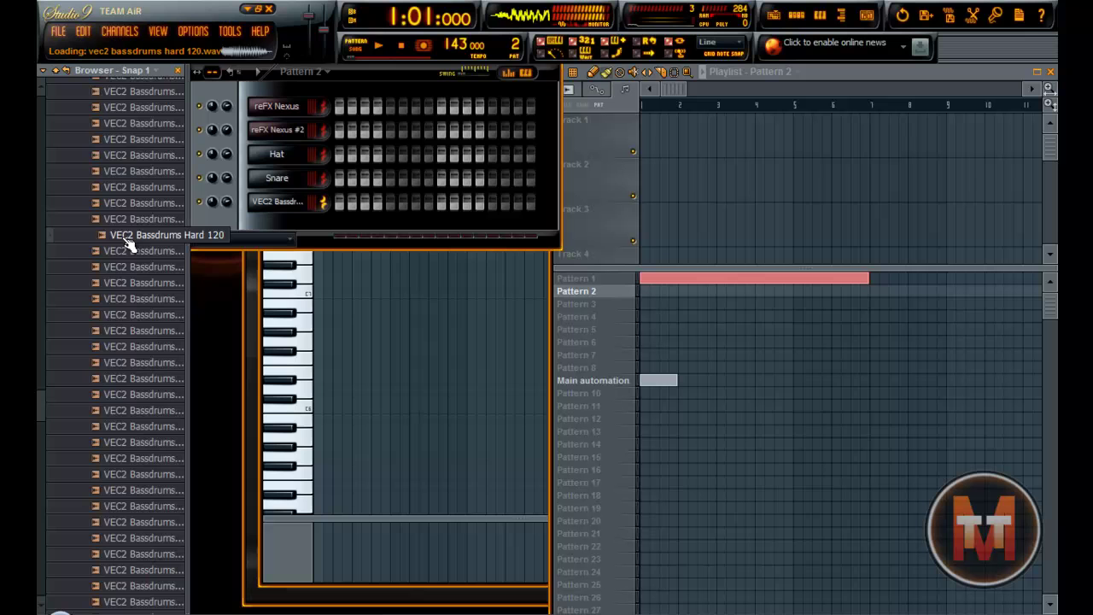
pyautogui.click(126, 219)
pyautogui.click(127, 203)
# Preview kicks around Hard 113 and swap the new channel's sample to VEC2 Bassdrums Hard 114
pyautogui.scroll(2, 141, 257)
pyautogui.click(145, 282)
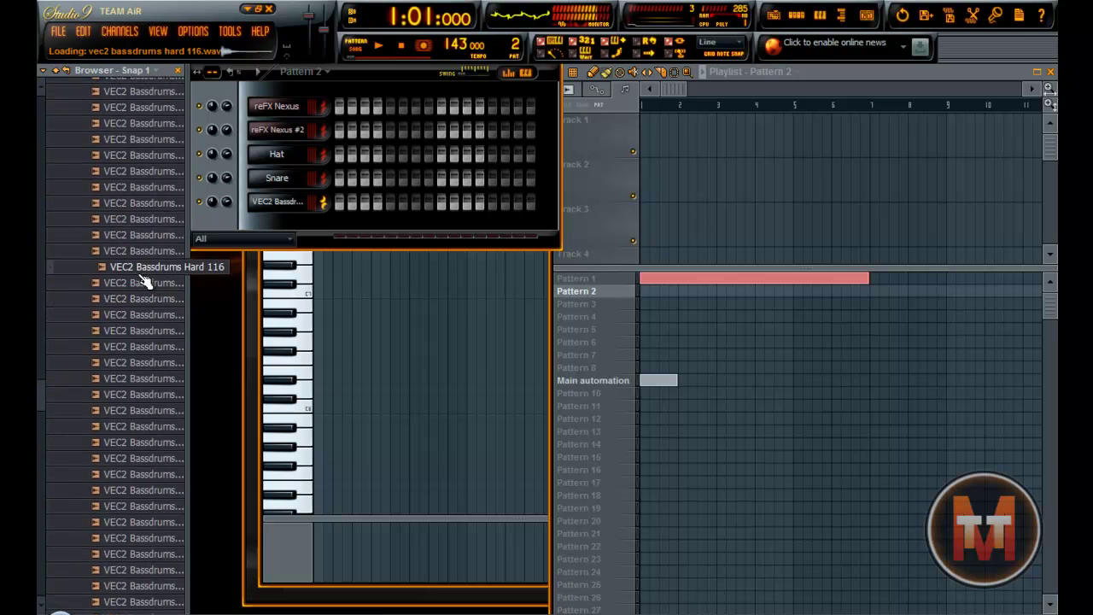
pyautogui.click(142, 265)
pyautogui.click(139, 249)
pyautogui.click(135, 234)
pyautogui.click(133, 219)
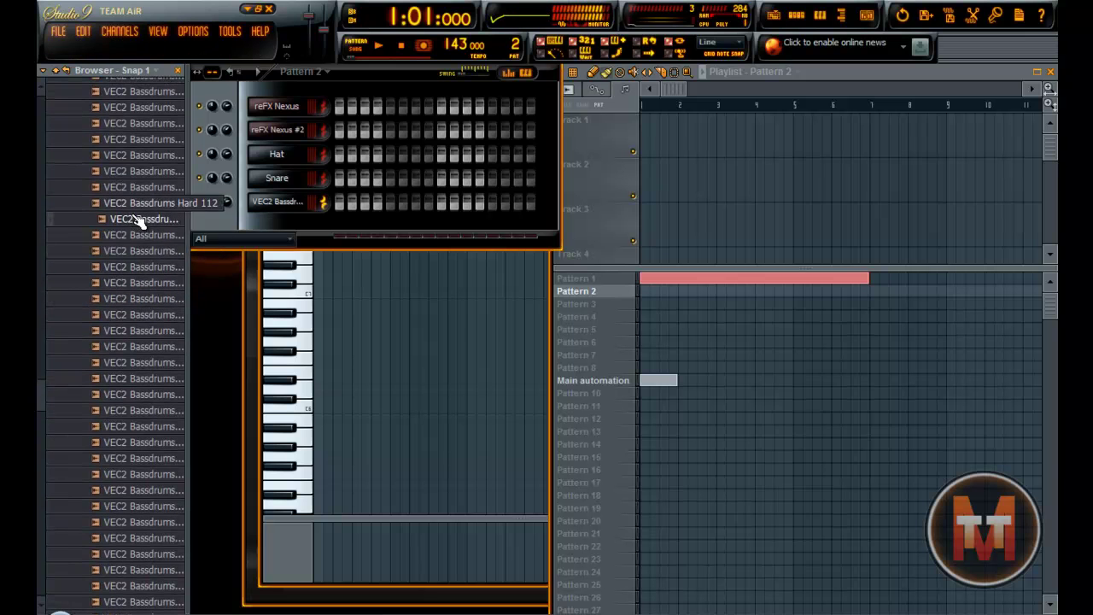
pyautogui.click(139, 235)
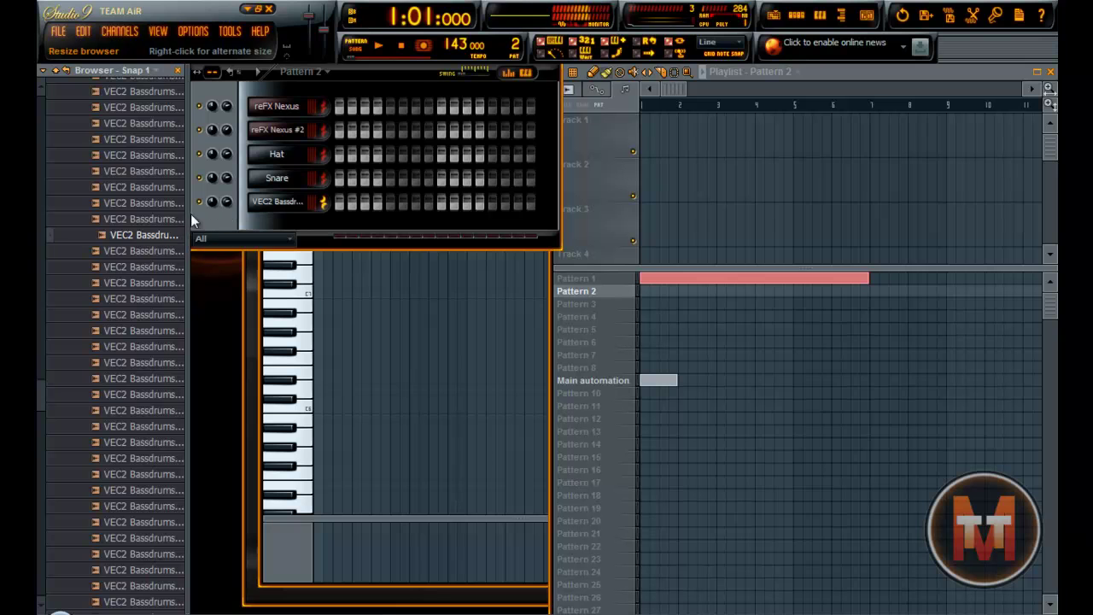
pyautogui.moveTo(141, 242); pyautogui.dragTo(265, 202)
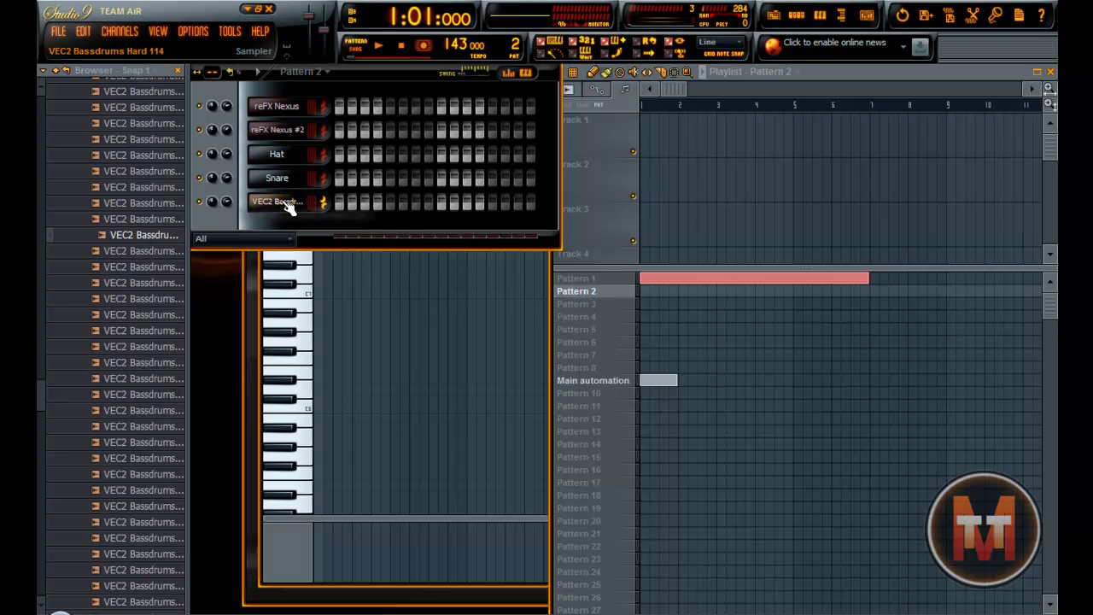
# Open the kick channel's piano roll, audition C5 and change the note snap
pyautogui.rightClick(311, 201)
pyautogui.click(318, 203)
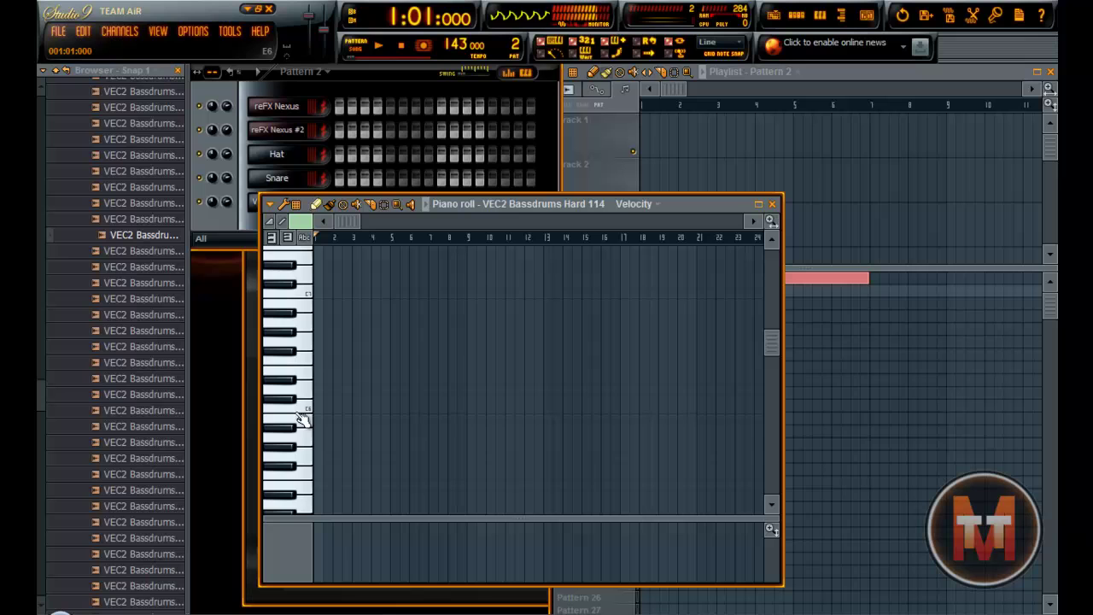
pyautogui.scroll(-4, 305, 502)
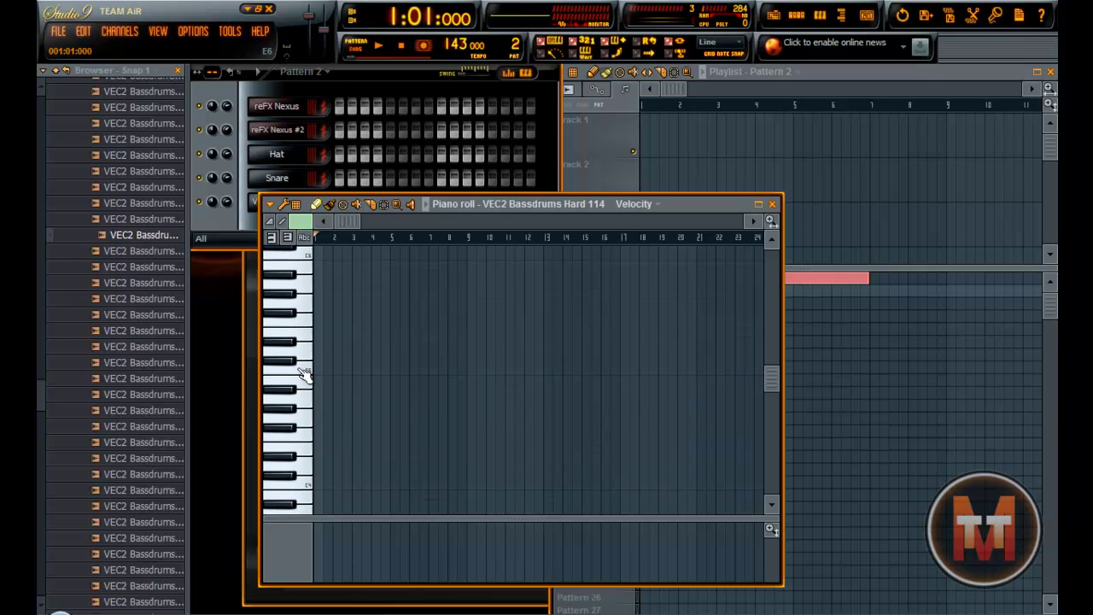
pyautogui.click(310, 376)
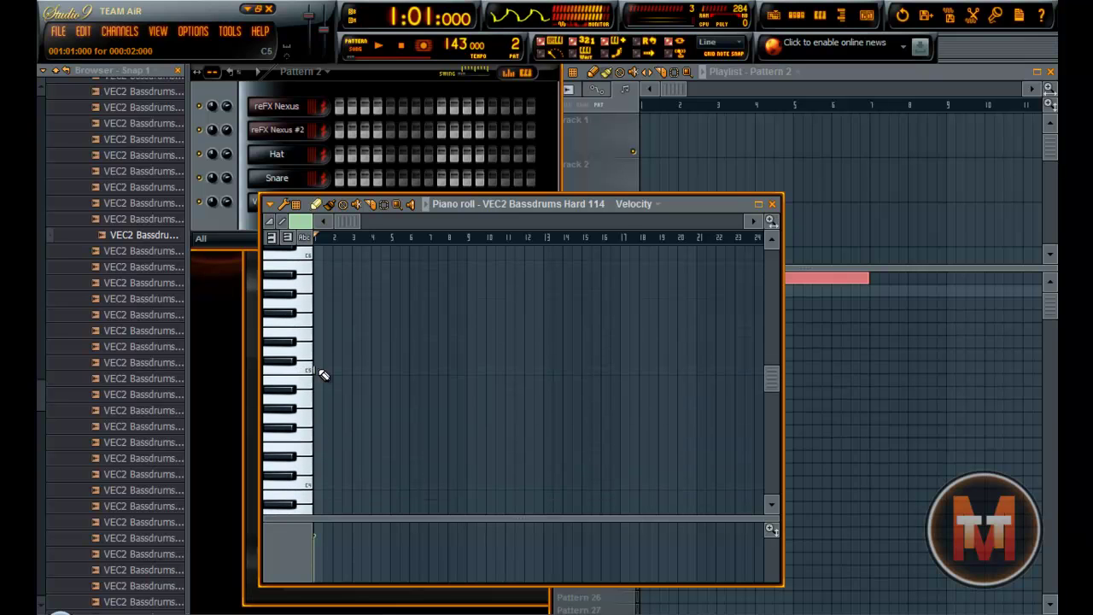
pyautogui.scroll(4, 320, 373)
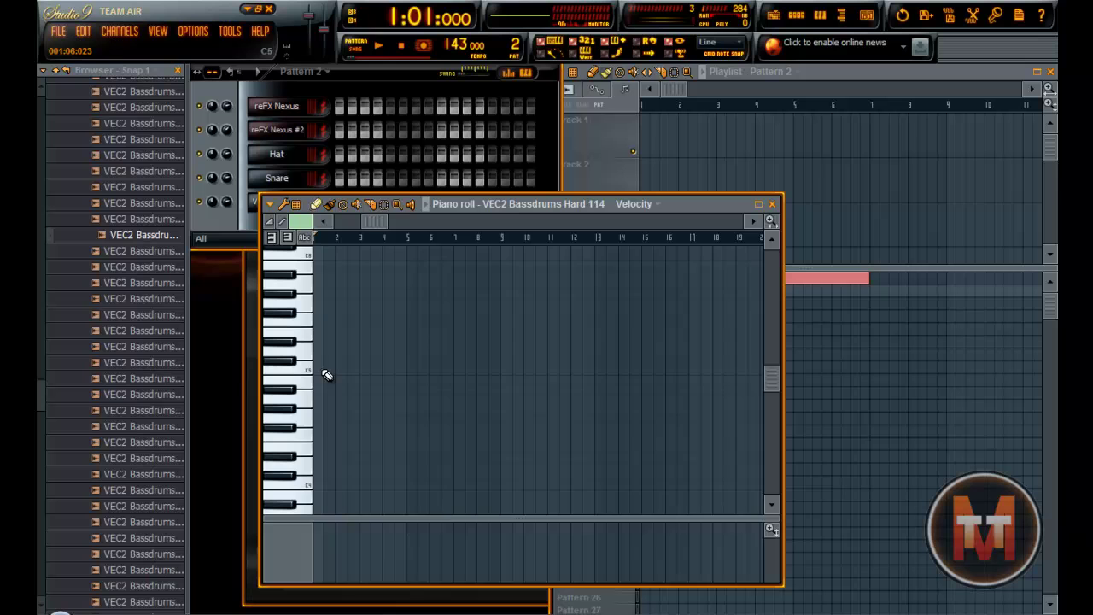
pyautogui.click(300, 222)
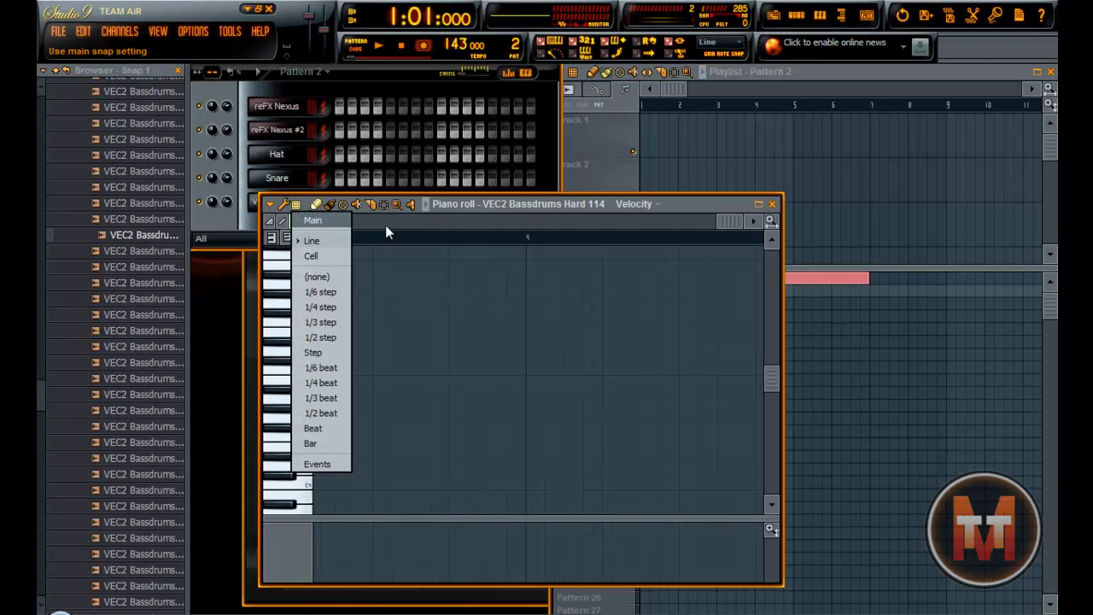
pyautogui.click(350, 224)
pyautogui.moveTo(367, 223); pyautogui.dragTo(345, 223)
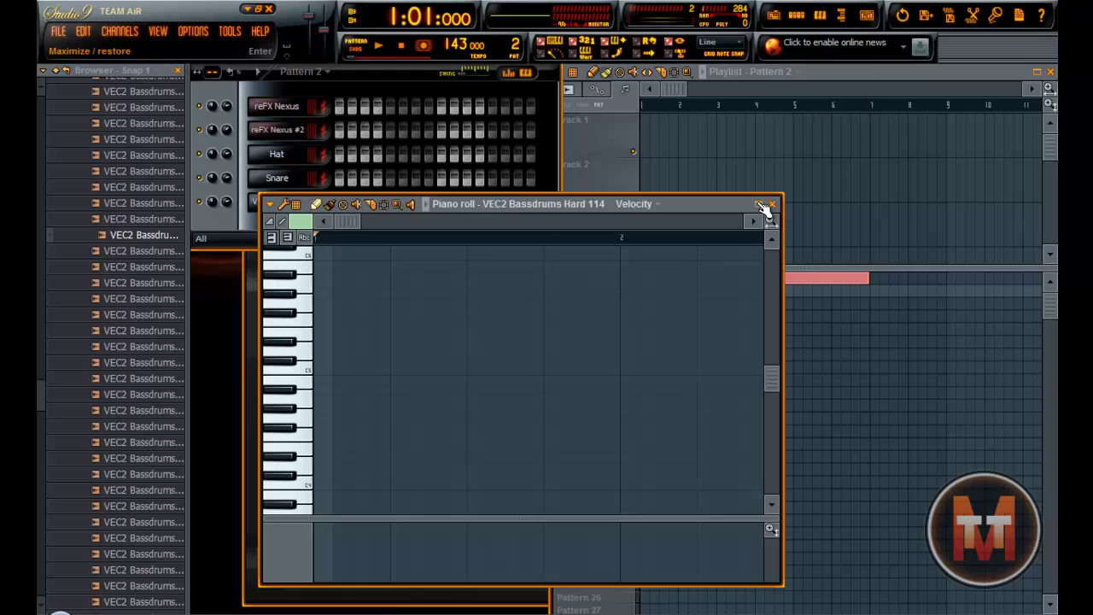
pyautogui.click(760, 205)
# Place Pattern 2 at the start of the playlist and bring the piano roll back full-size
pyautogui.click(1037, 74)
pyautogui.click(816, 72)
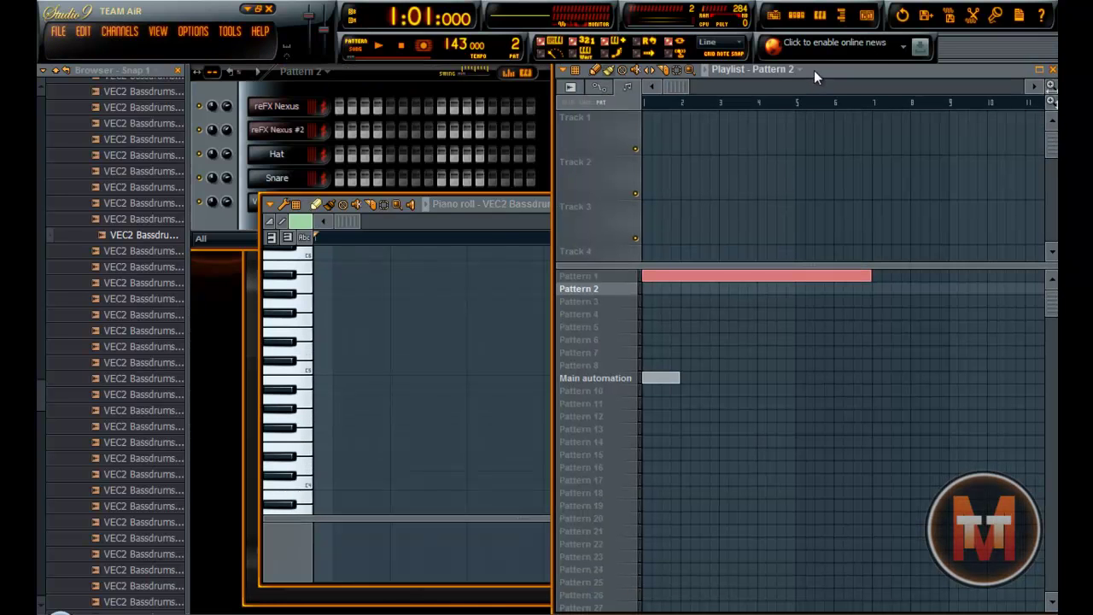
pyautogui.click(656, 290)
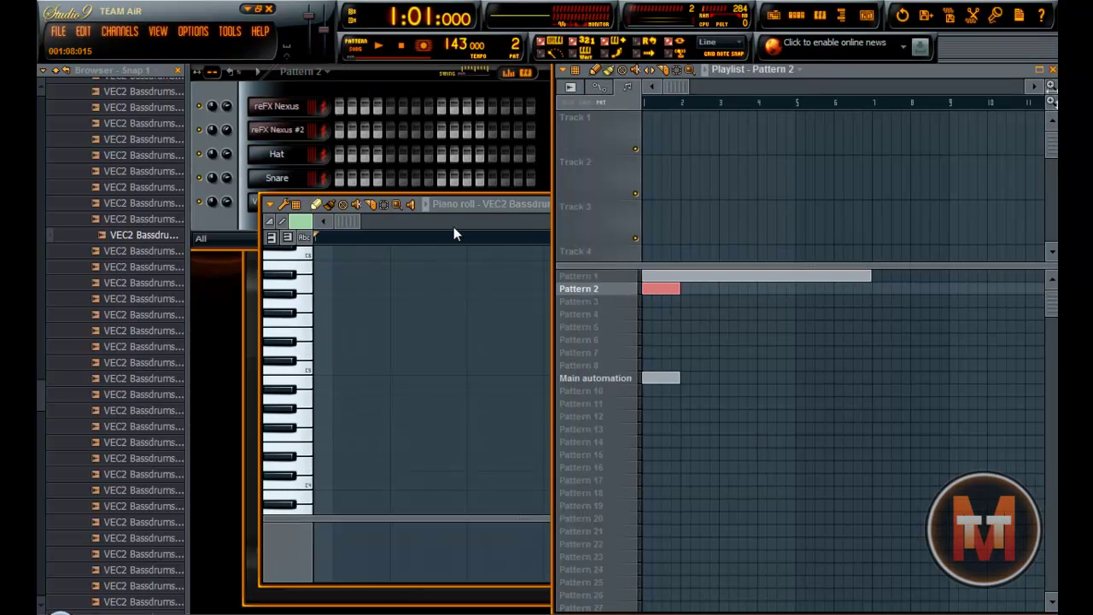
pyautogui.click(293, 563)
pyautogui.click(771, 213)
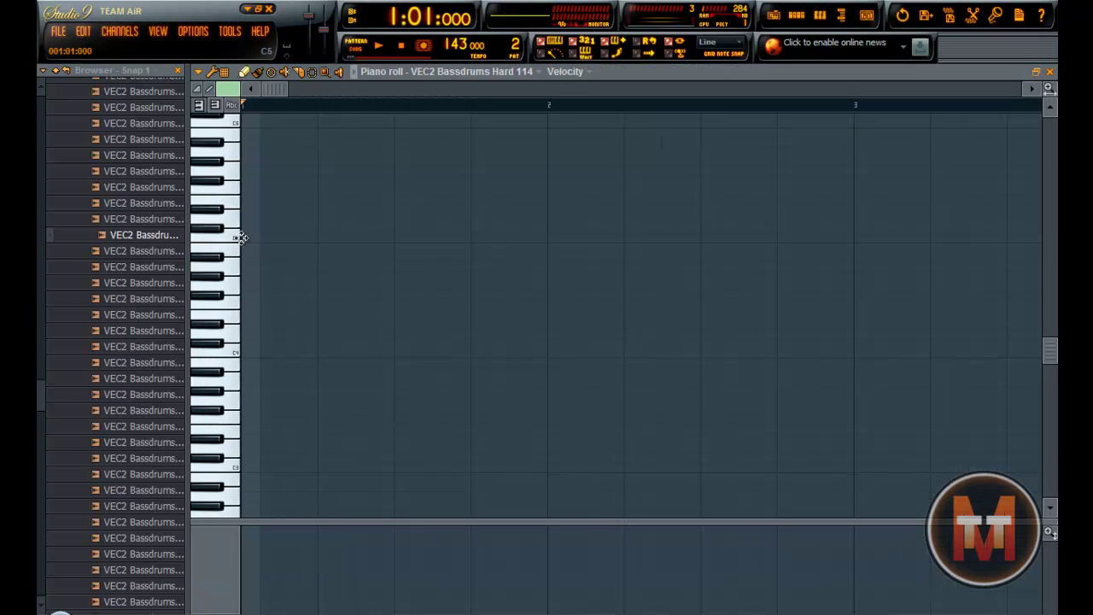
# Complete bar 1's four C5 notes, trying and then removing an E5 note at bar 2
pyautogui.click(324, 238)
pyautogui.click(471, 237)
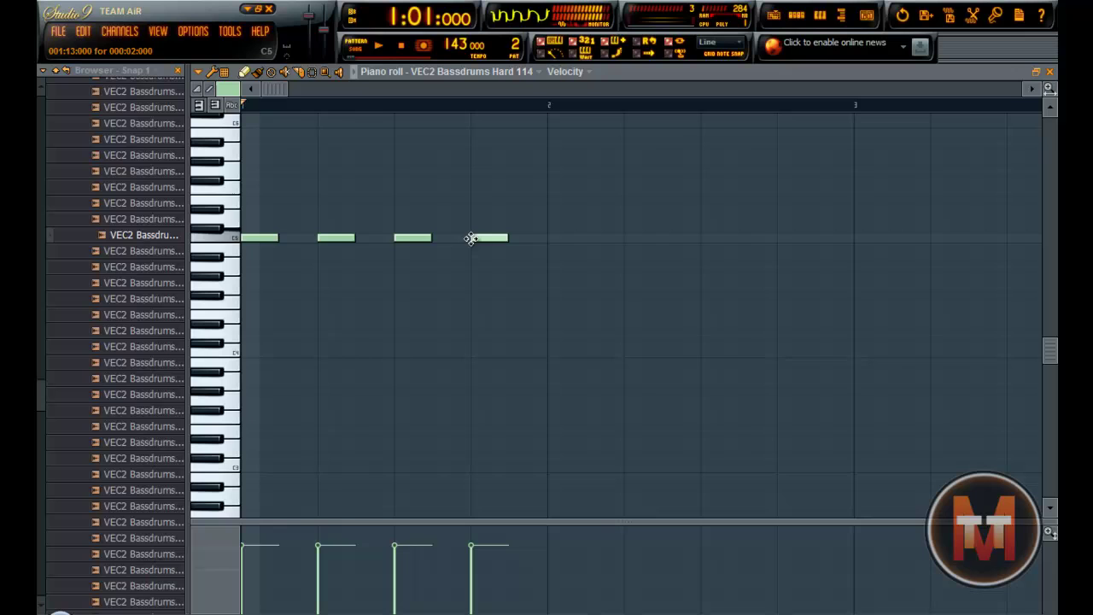
pyautogui.press('space')
pyautogui.press('space')
pyautogui.press('space')
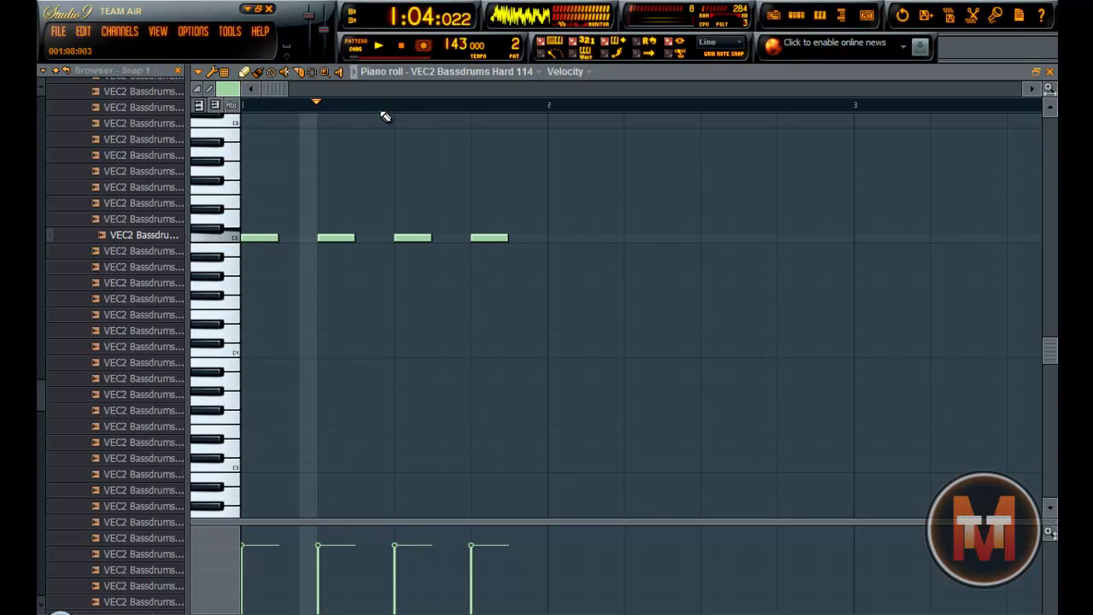
pyautogui.press('space')
pyautogui.click(548, 220)
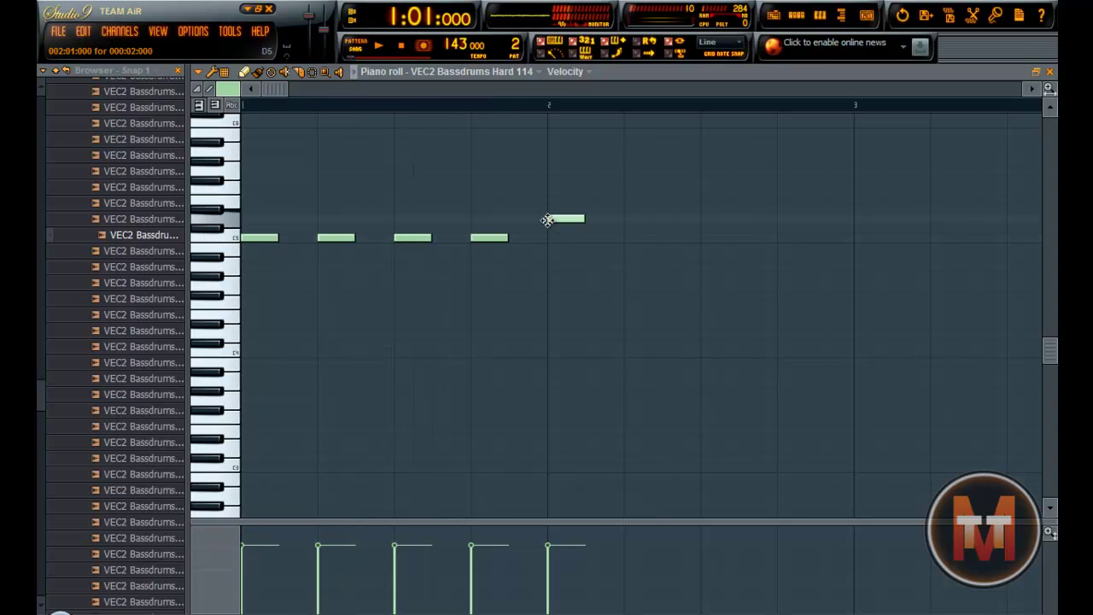
pyautogui.moveTo(552, 208); pyautogui.dragTo(550, 200)
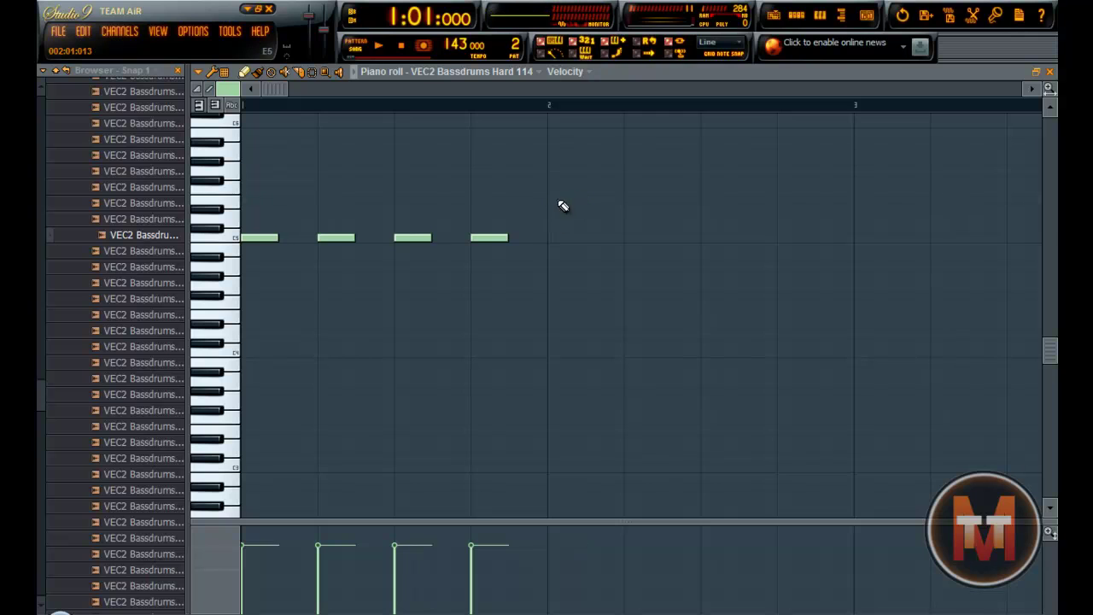
pyautogui.click(547, 198)
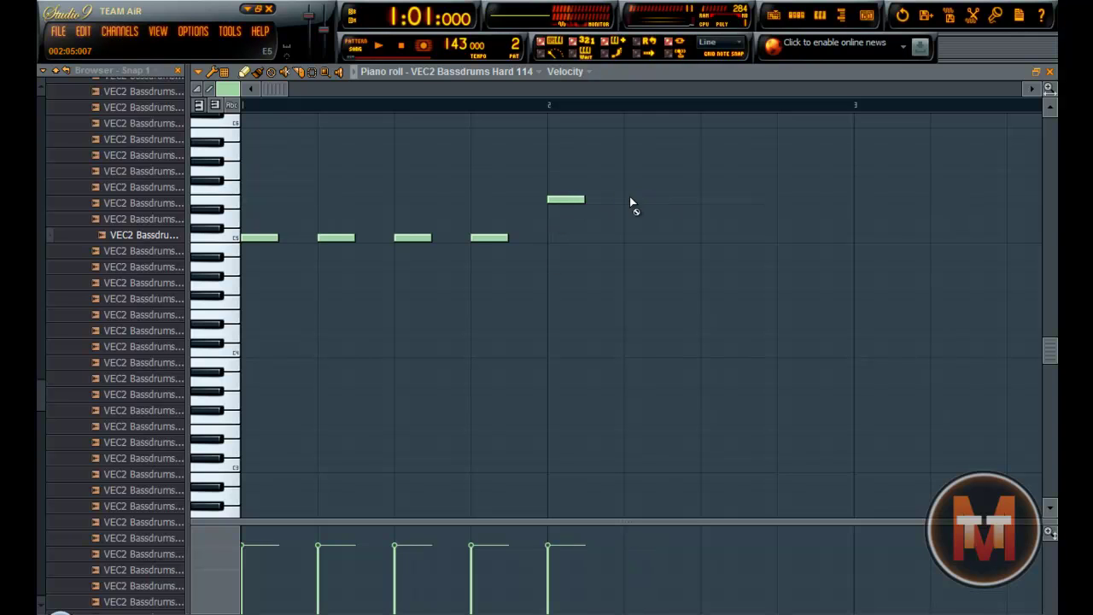
pyautogui.rightClick(561, 201)
pyautogui.press('space')
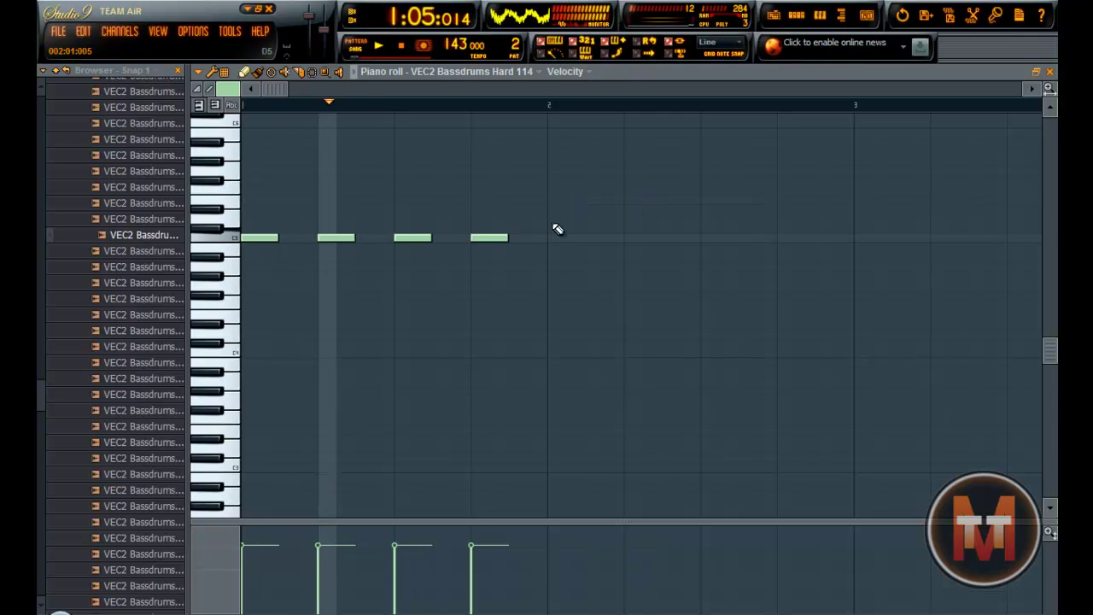
pyautogui.press('space')
# Add four G#4 notes in bar 2 and A#4 notes in bar 3, auditioning the riff
pyautogui.click(552, 305)
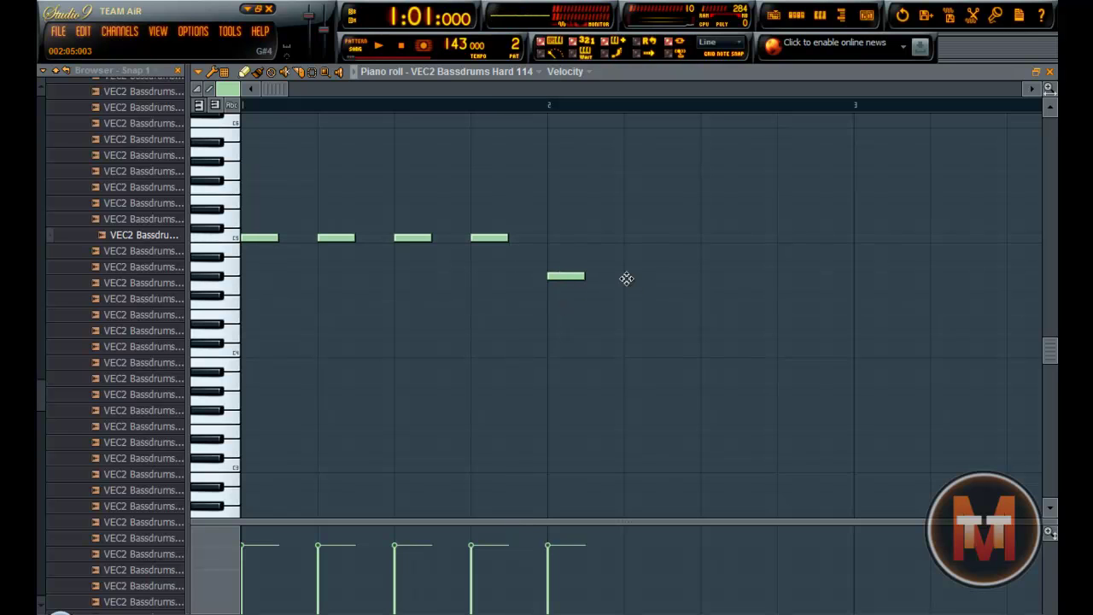
pyautogui.click(708, 277)
pyautogui.press('space')
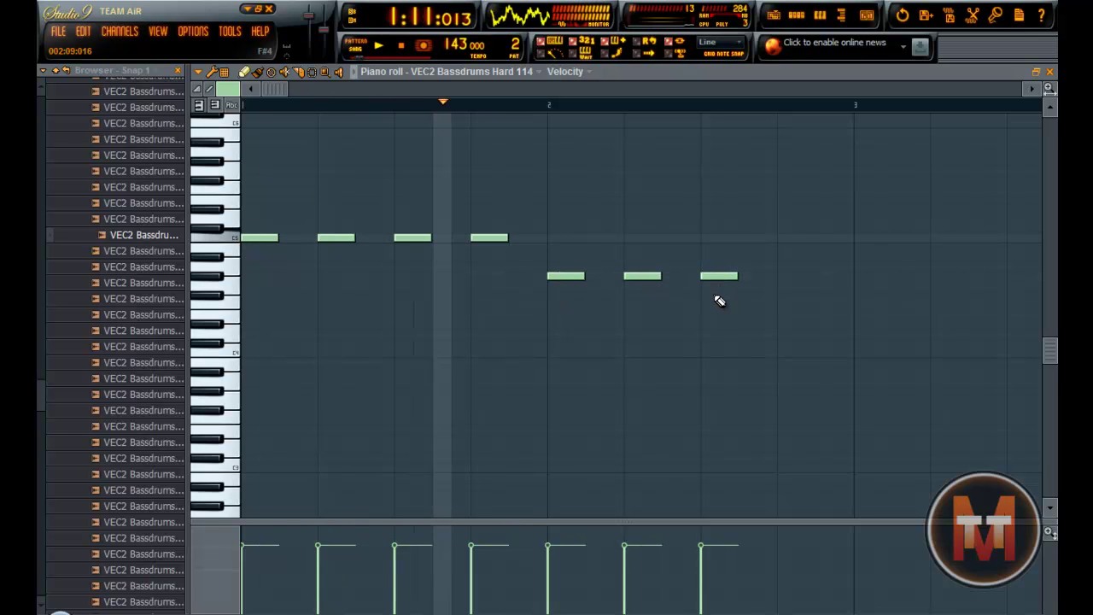
pyautogui.press('space')
pyautogui.click(782, 278)
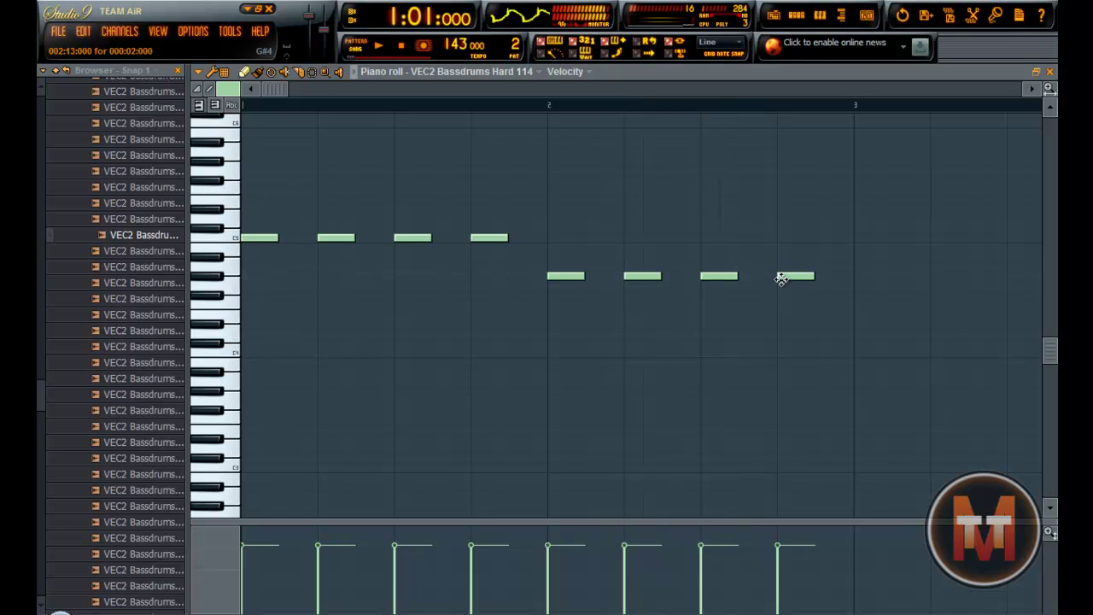
pyautogui.click(854, 257)
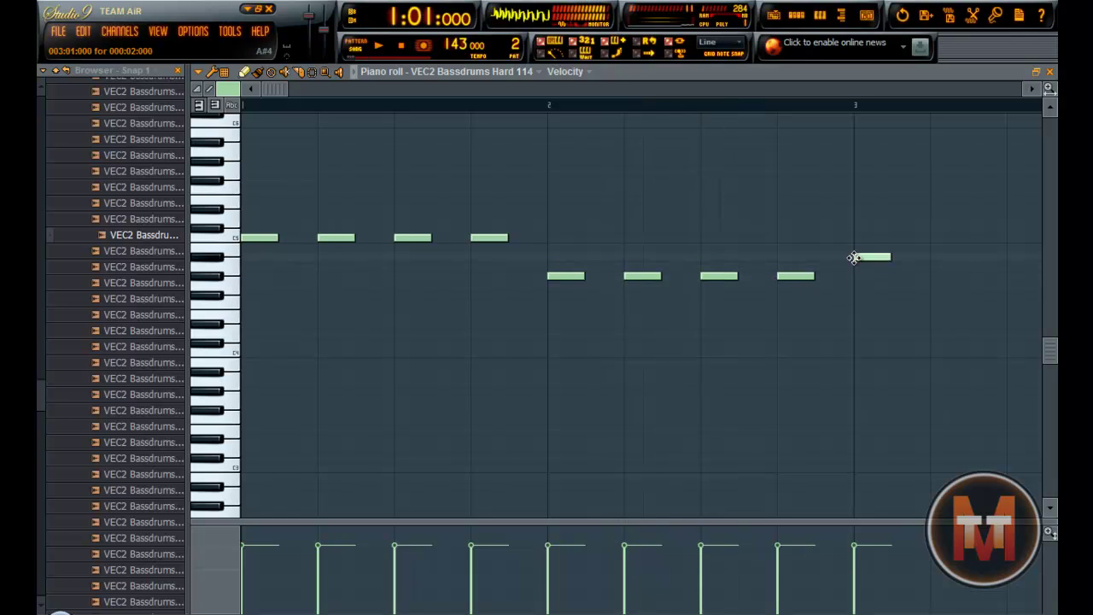
pyautogui.click(934, 257)
pyautogui.press('space')
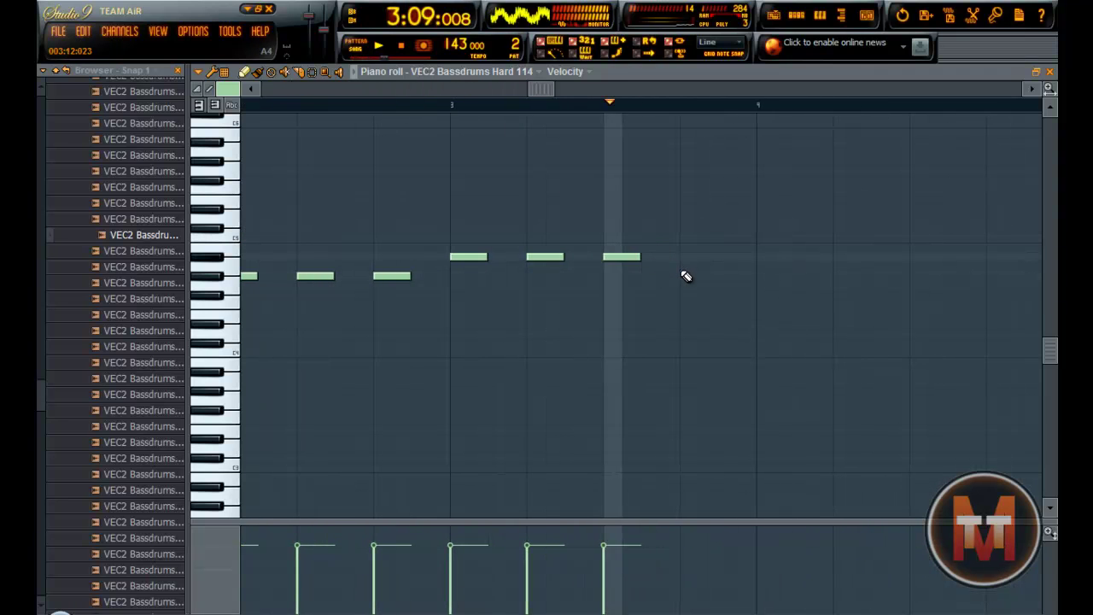
pyautogui.click(684, 257)
pyautogui.press('space')
# Fill bar 4 with four B4 notes, replacing a wrongly pitched first note
pyautogui.click(757, 267)
pyautogui.rightClick(757, 267)
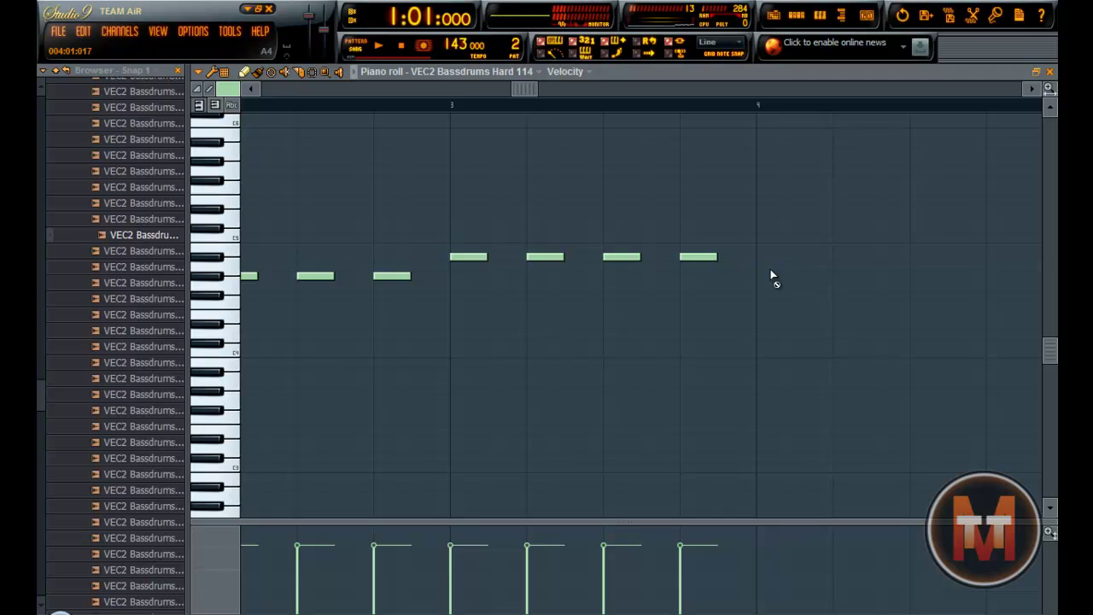
pyautogui.click(761, 246)
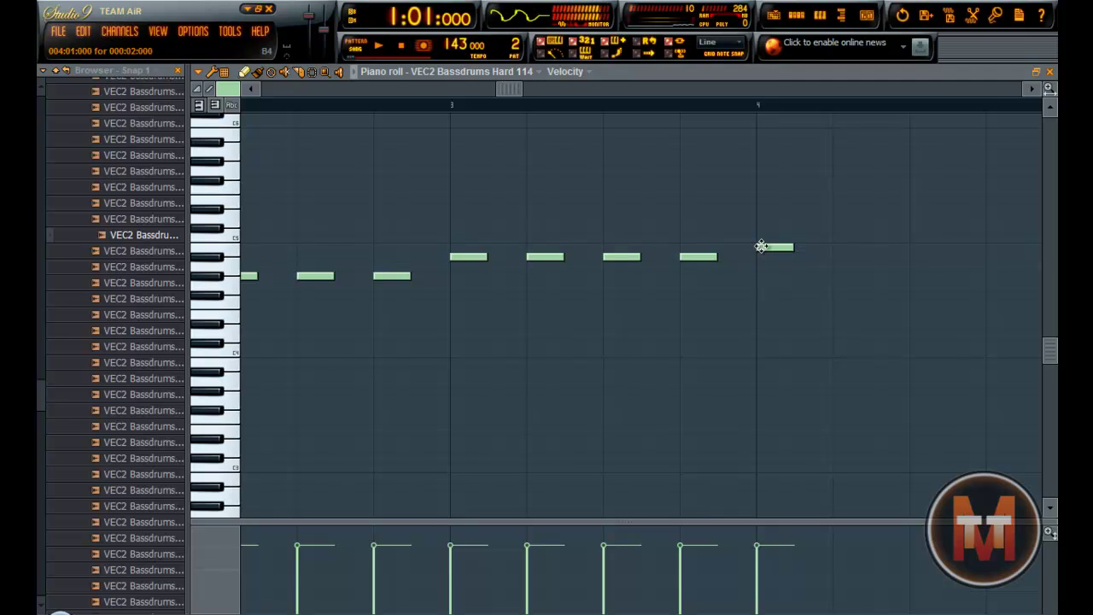
pyautogui.click(841, 248)
pyautogui.click(917, 247)
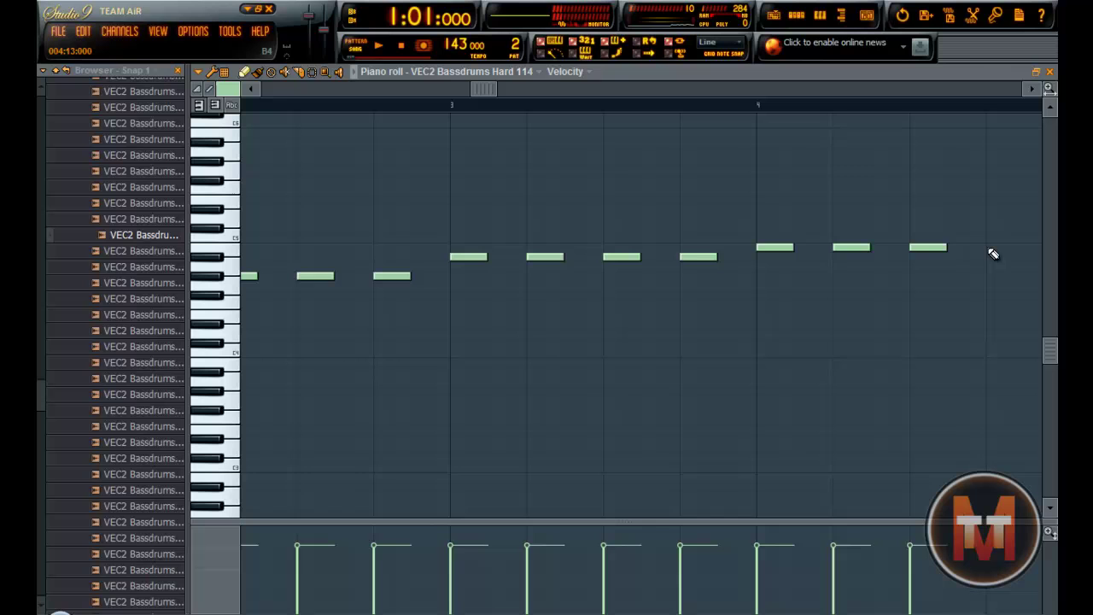
pyautogui.press('space')
pyautogui.moveTo(482, 92); pyautogui.dragTo(425, 92)
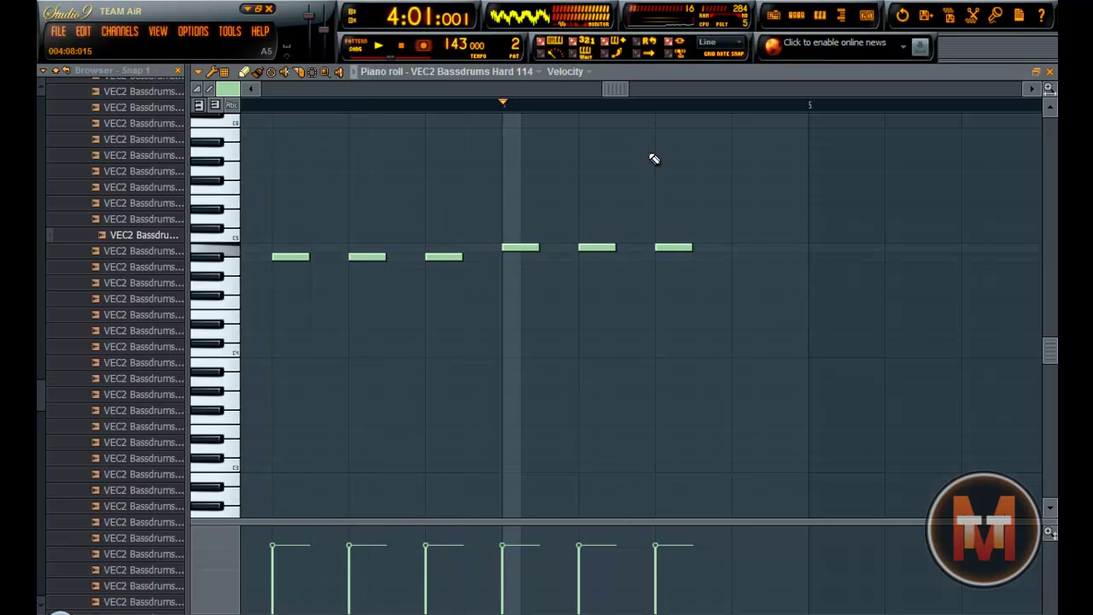
pyautogui.press('space')
pyautogui.click(733, 249)
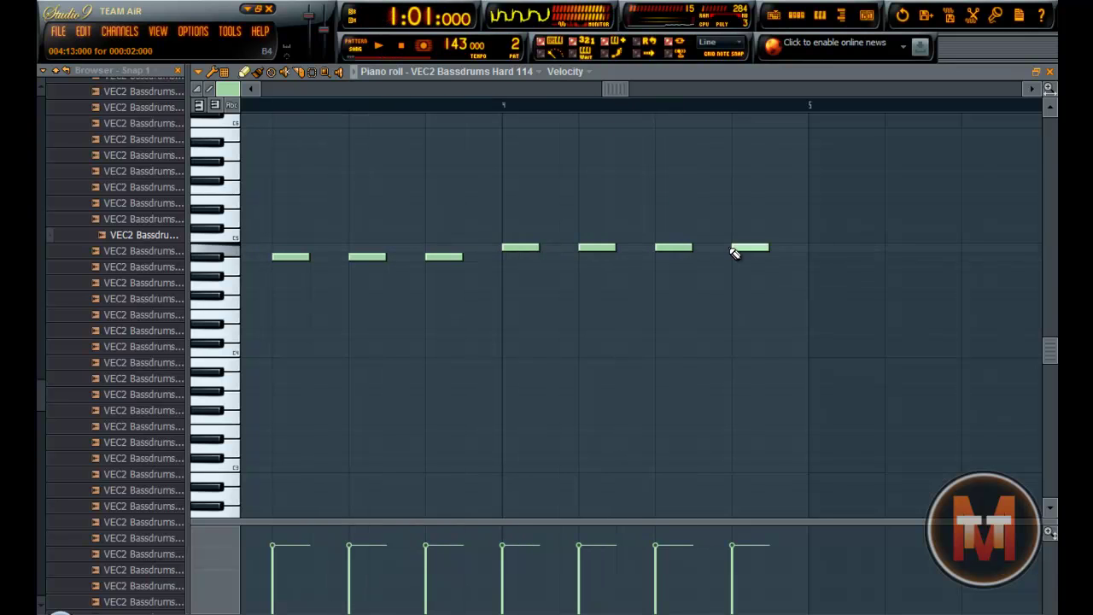
# Add four G4 notes in bar 5 and four F#4 notes in bar 6
pyautogui.click(812, 286)
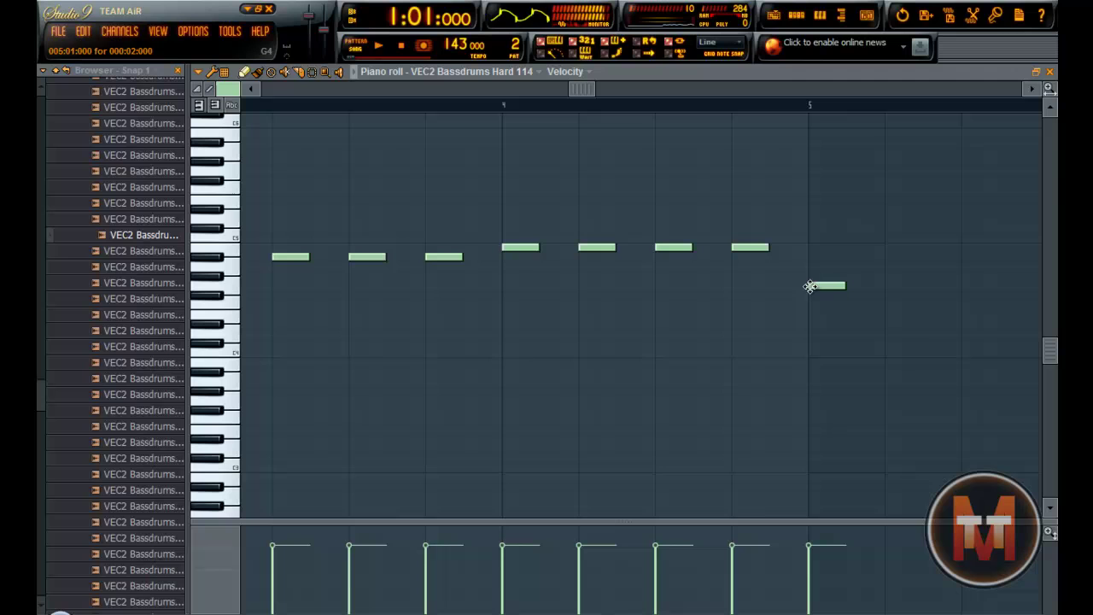
pyautogui.click(888, 286)
pyautogui.click(965, 287)
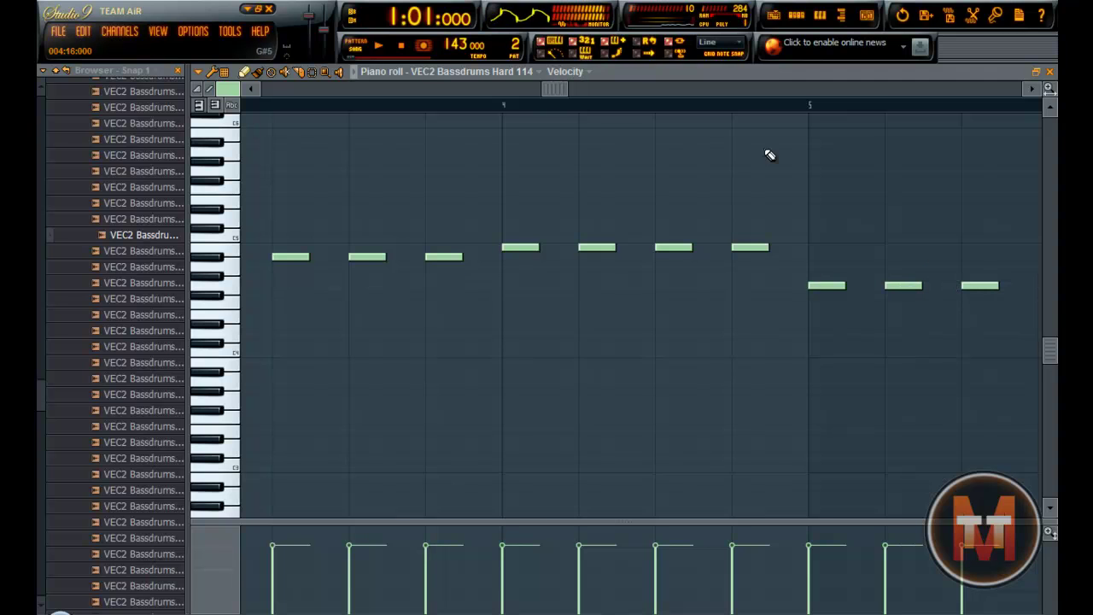
pyautogui.hscroll(5, 533, 91)
pyautogui.click(709, 285)
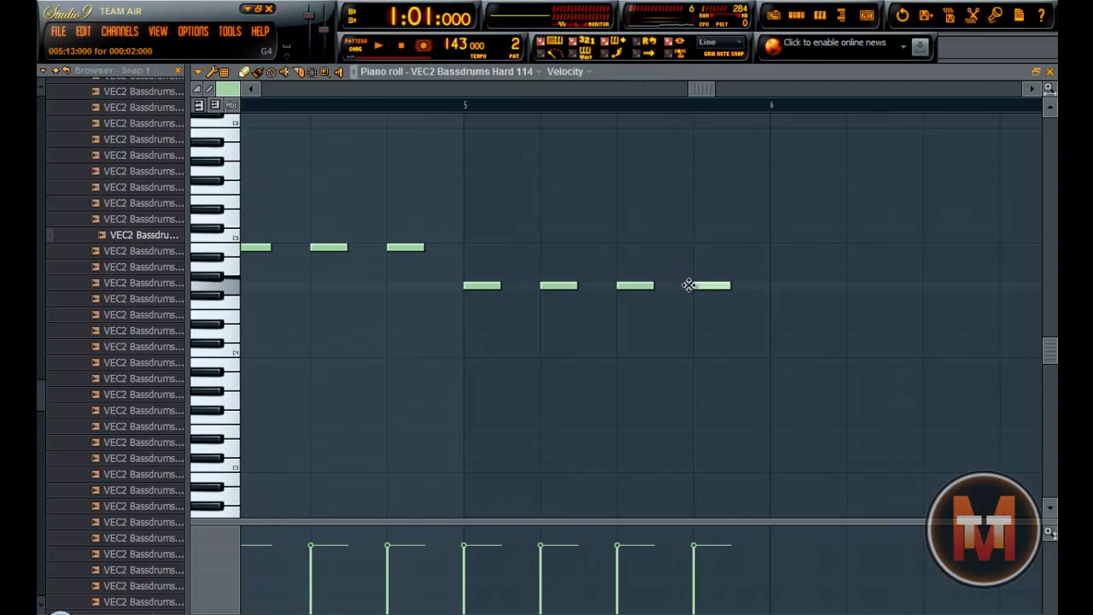
pyautogui.click(774, 296)
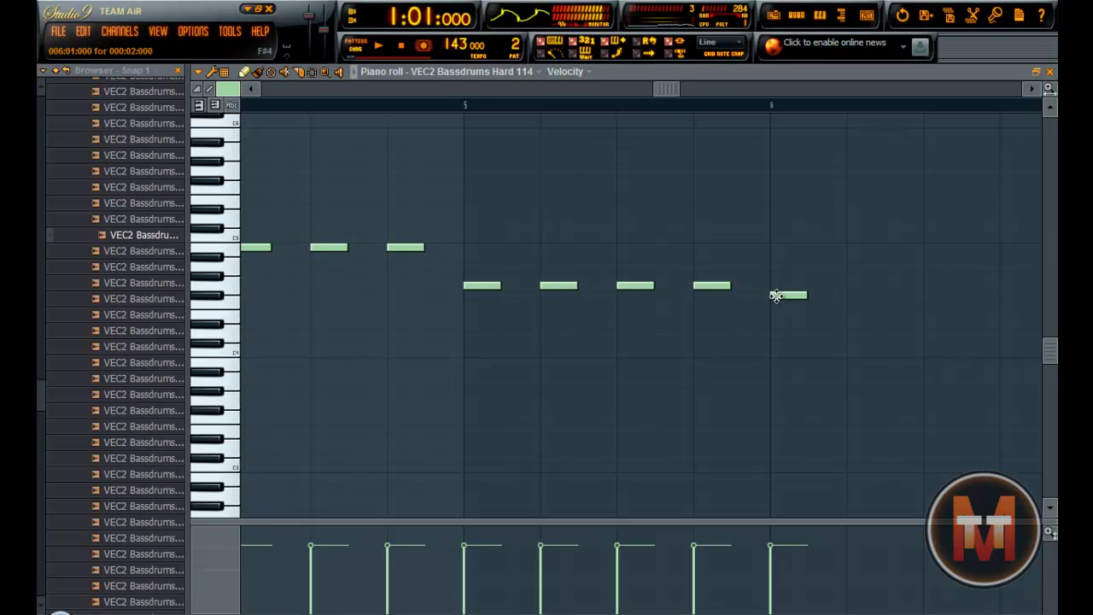
pyautogui.click(846, 296)
pyautogui.click(926, 297)
pyautogui.click(1001, 296)
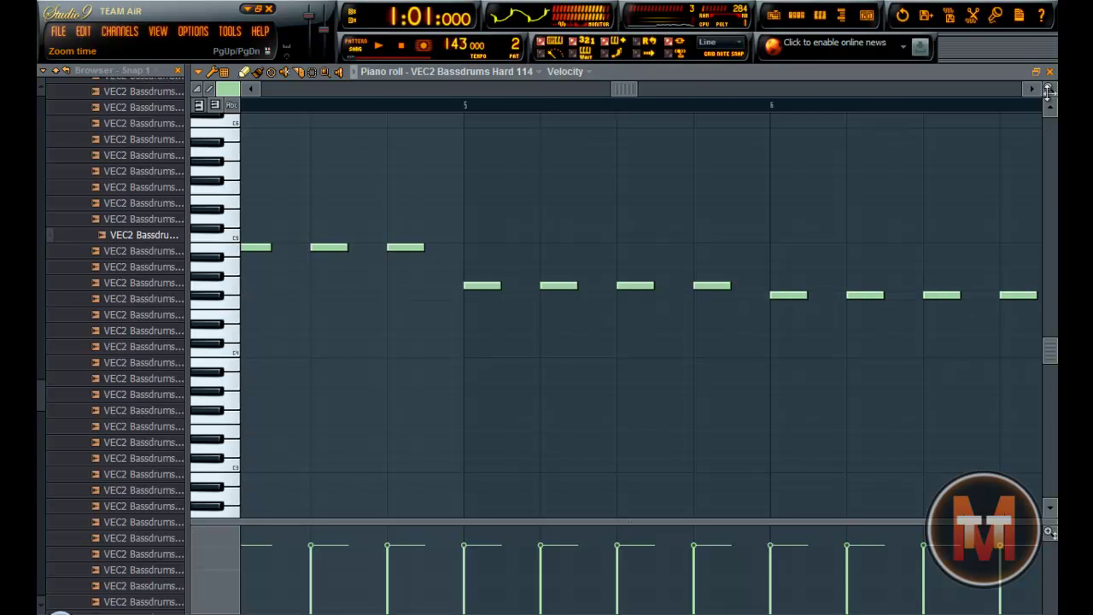
# Audition VEC2 Bassdrums Hard samples from 117 down to 100 in the Browser, then stop playback
pyautogui.click(1036, 71)
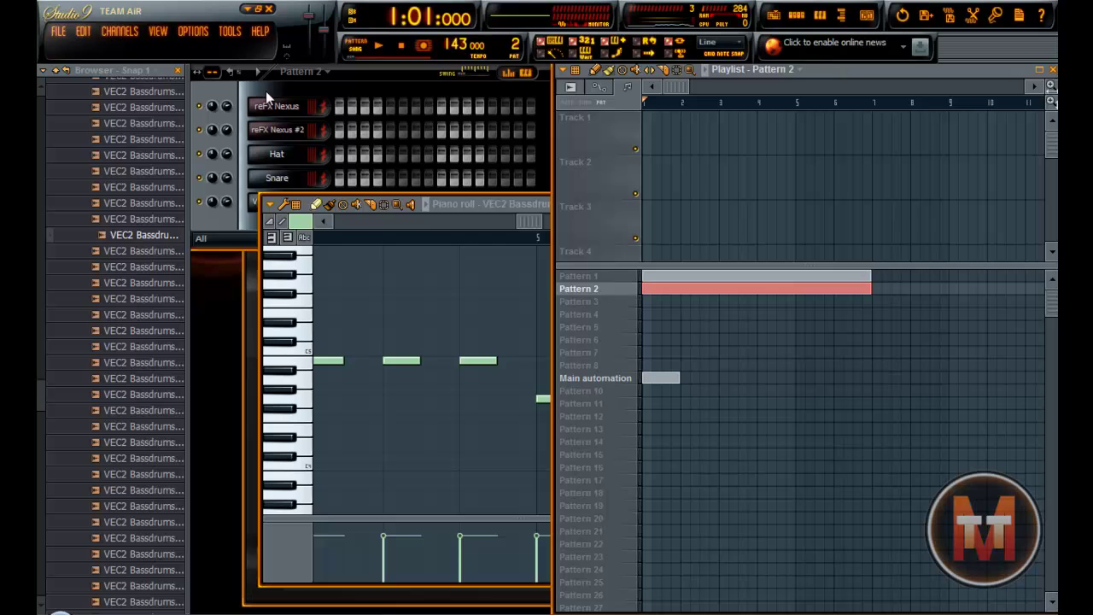
pyautogui.click(265, 90)
pyautogui.click(128, 251)
pyautogui.click(133, 283)
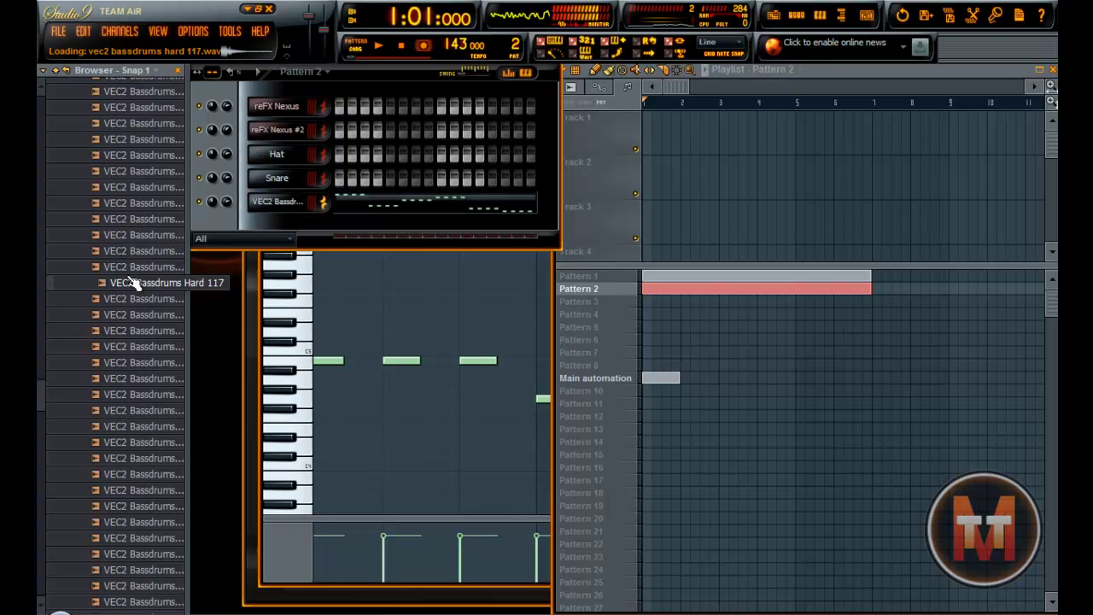
pyautogui.click(128, 235)
pyautogui.click(127, 218)
pyautogui.click(126, 203)
pyautogui.click(123, 186)
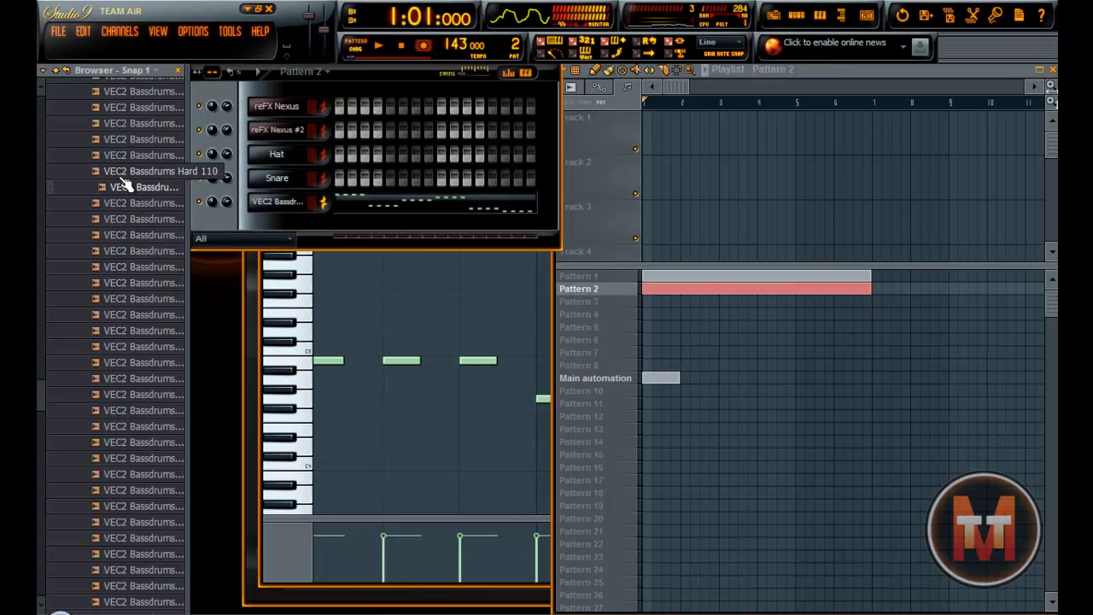
pyautogui.click(125, 171)
pyautogui.click(125, 155)
pyautogui.click(125, 138)
pyautogui.click(125, 123)
pyautogui.click(124, 106)
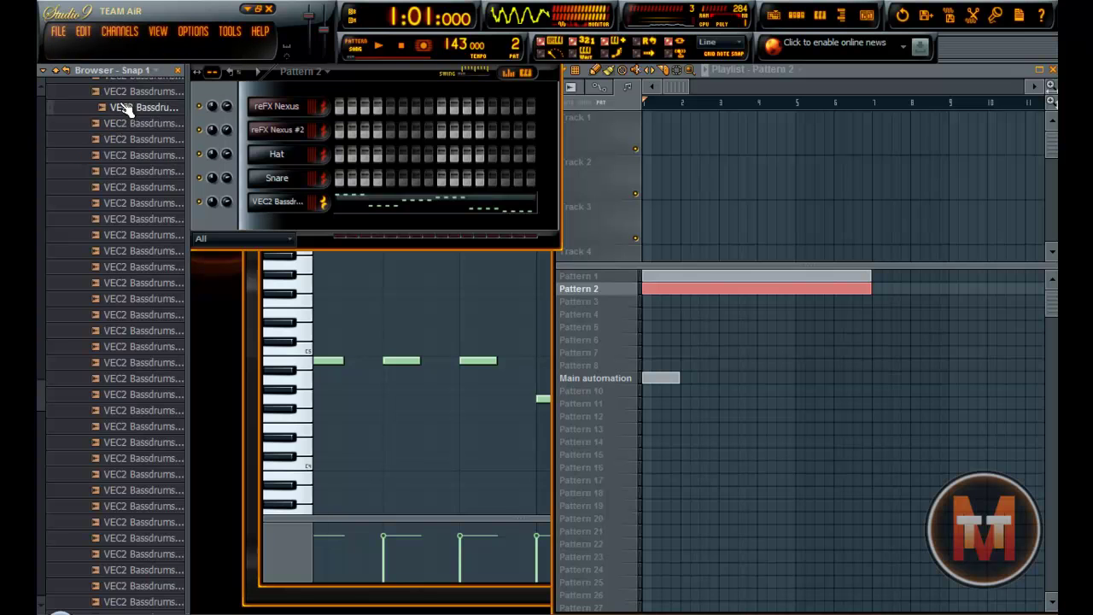
pyautogui.click(118, 91)
pyautogui.scroll(3, 117, 154)
pyautogui.click(121, 220)
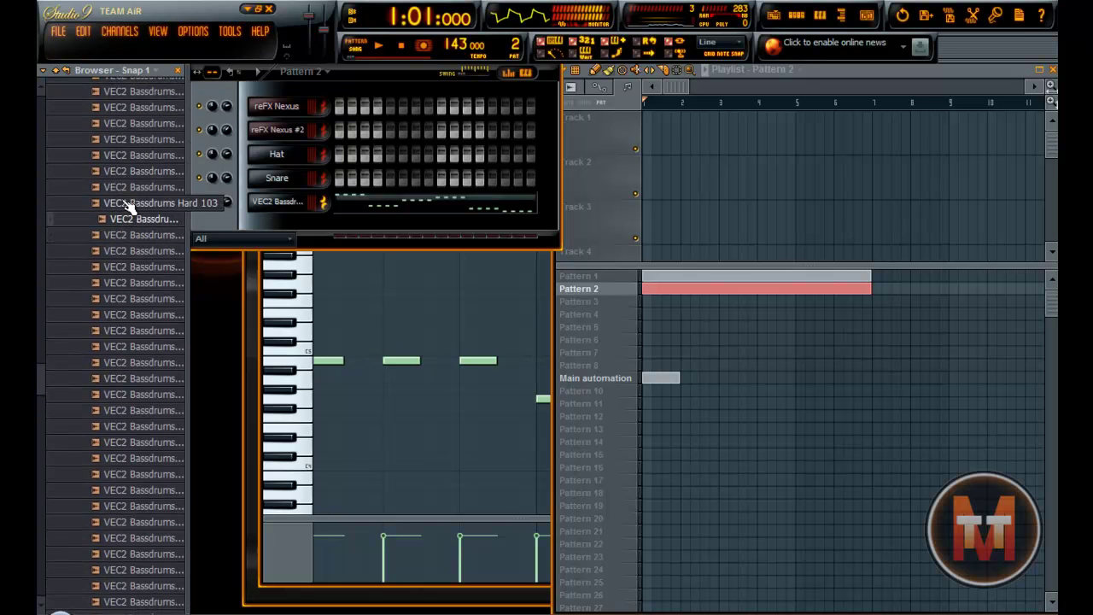
pyautogui.click(127, 203)
pyautogui.click(124, 186)
pyautogui.click(125, 171)
pyautogui.click(125, 154)
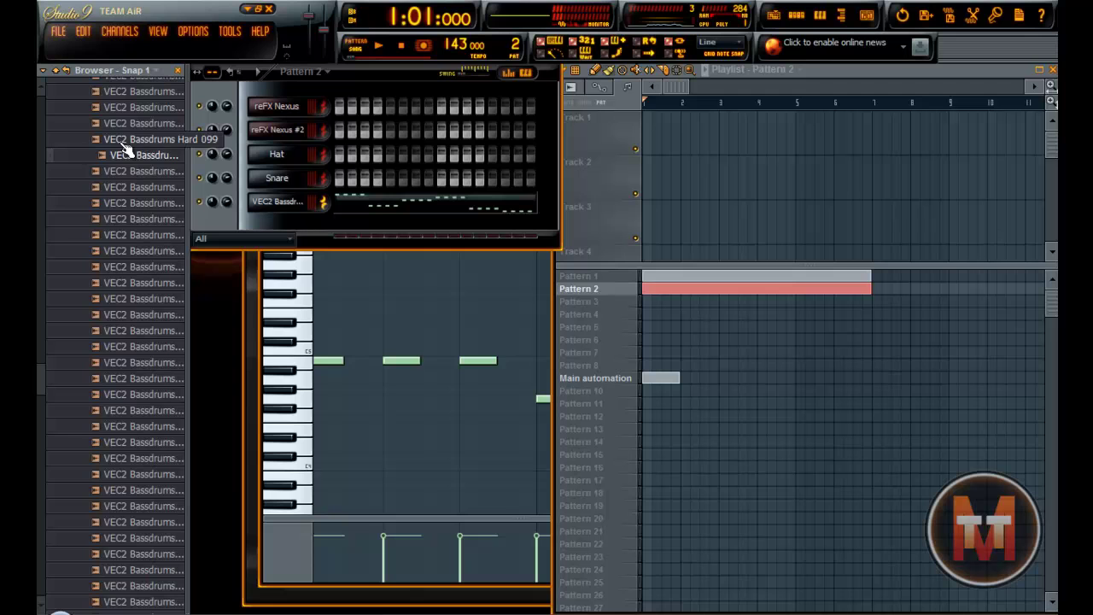
pyautogui.click(128, 156)
pyautogui.press('space')
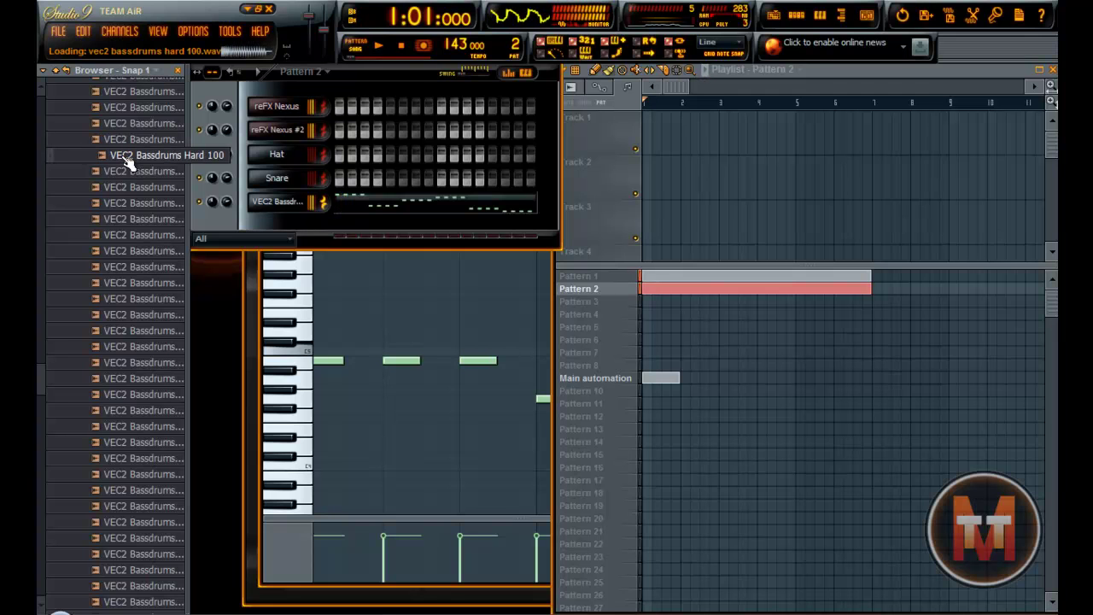
# Toggle the playback mode and audition VEC2 hard kicks from 096 down to 074
pyautogui.click(371, 49)
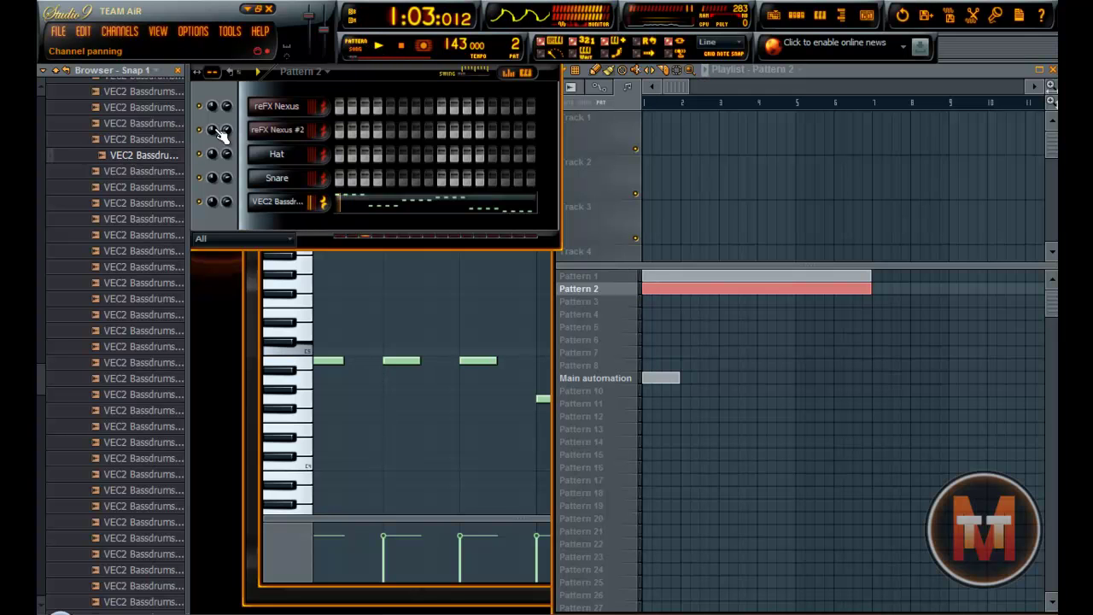
pyautogui.click(135, 141)
pyautogui.click(127, 125)
pyautogui.click(124, 110)
pyautogui.click(122, 96)
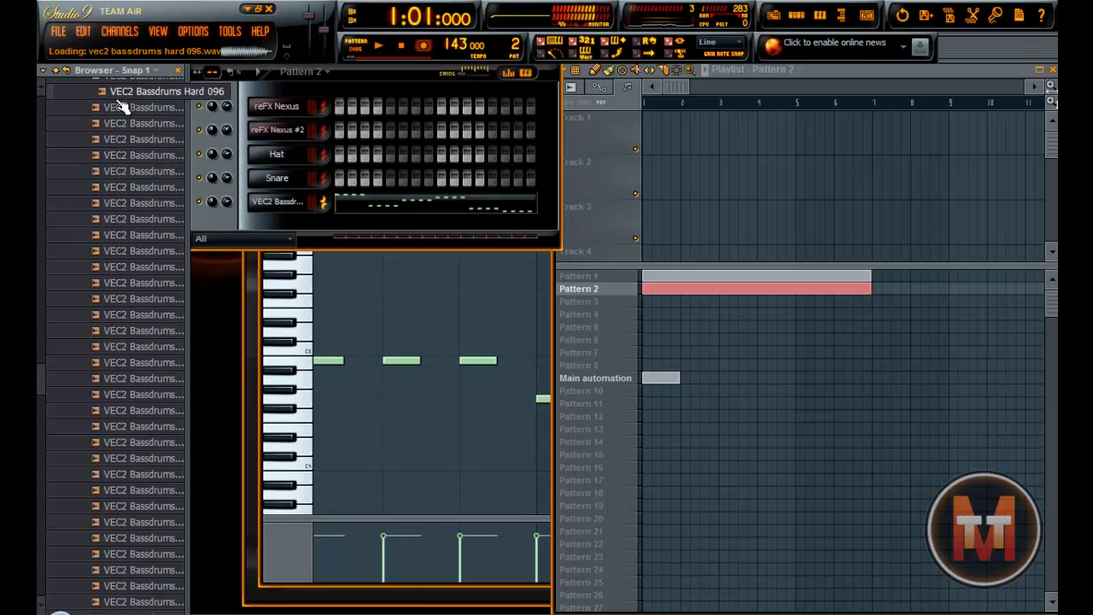
pyautogui.scroll(3, 127, 170)
pyautogui.click(122, 219)
pyautogui.click(118, 203)
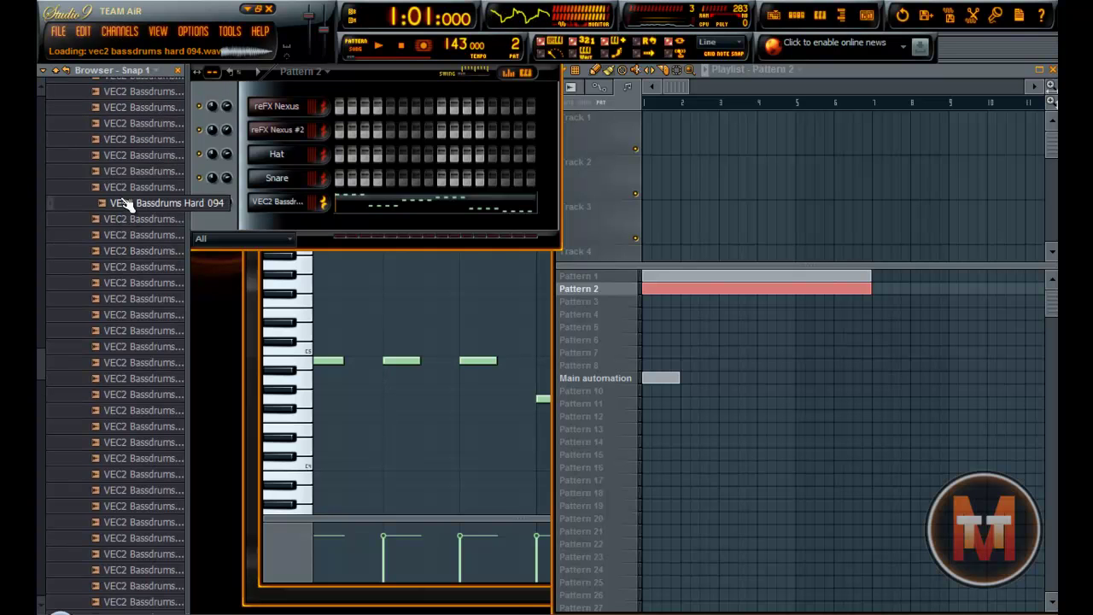
pyautogui.click(124, 186)
pyautogui.click(122, 170)
pyautogui.click(122, 154)
pyautogui.click(121, 138)
pyautogui.click(127, 123)
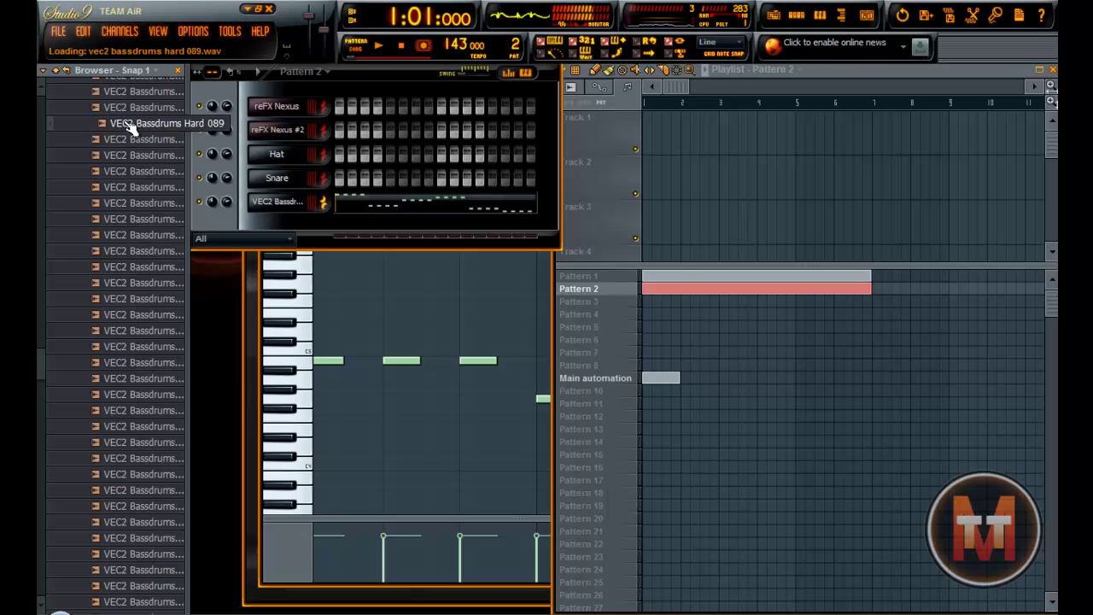
pyautogui.click(129, 109)
pyautogui.click(128, 93)
pyautogui.scroll(3, 141, 171)
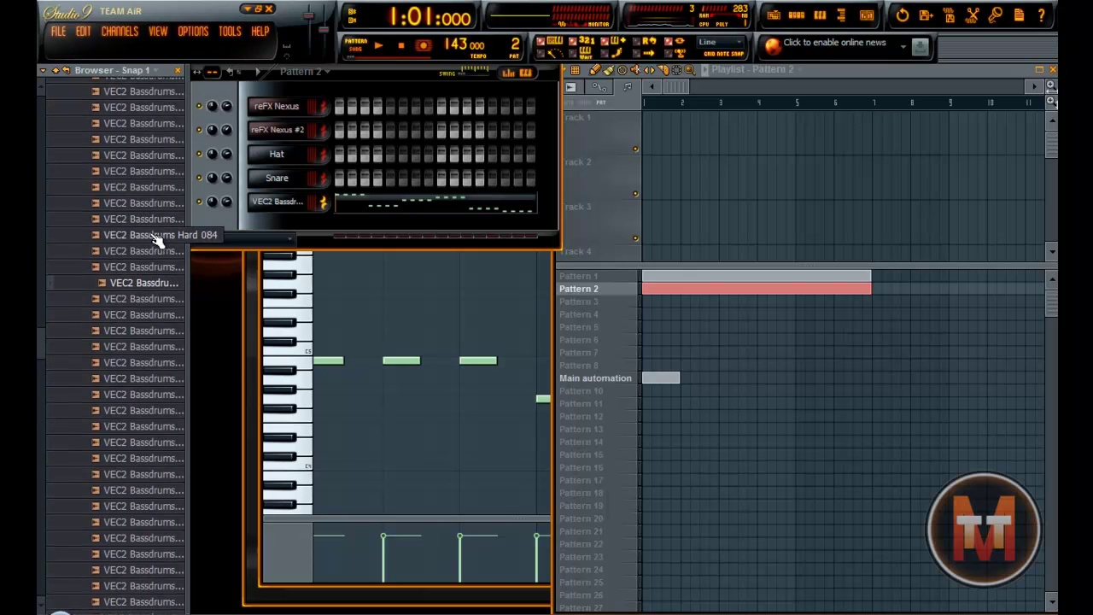
pyautogui.click(153, 272)
pyautogui.click(149, 251)
pyautogui.click(146, 235)
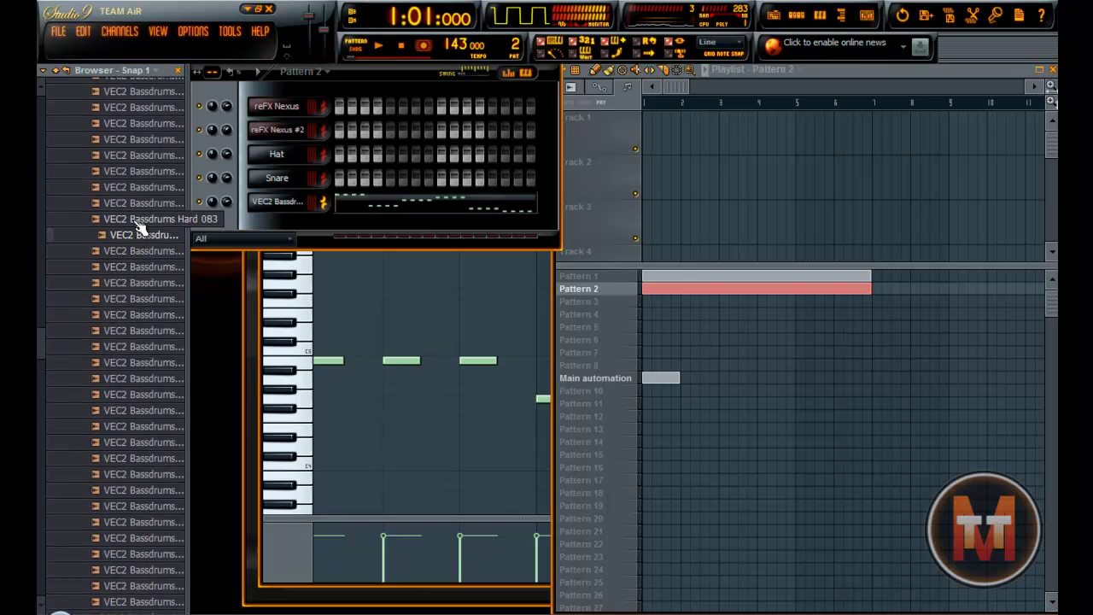
pyautogui.click(140, 218)
pyautogui.click(138, 202)
pyautogui.click(139, 186)
pyautogui.click(139, 171)
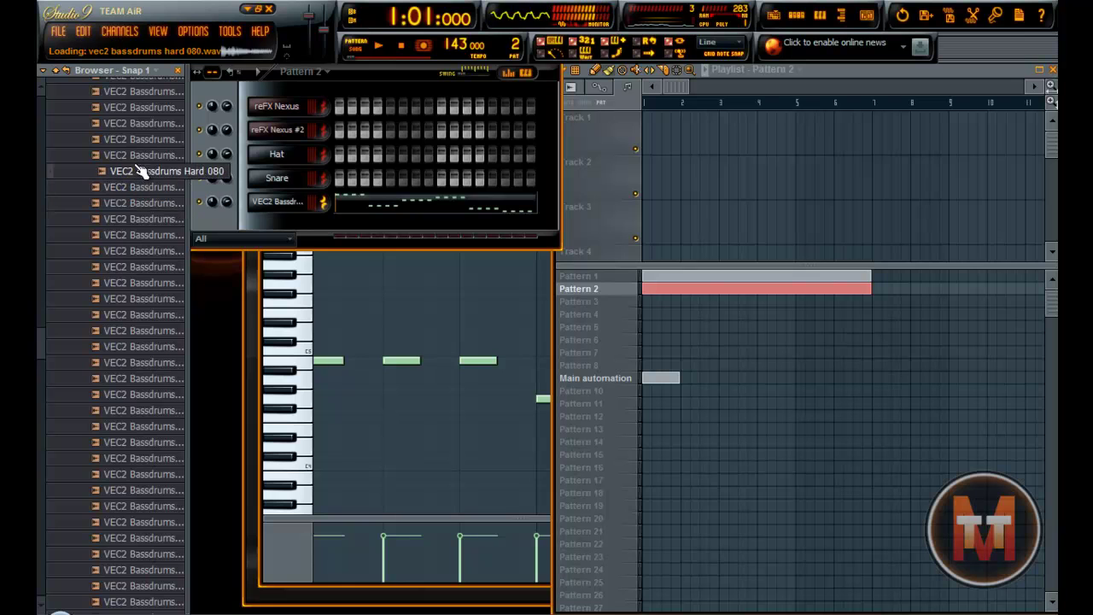
pyautogui.click(141, 155)
pyautogui.click(138, 137)
pyautogui.click(140, 122)
pyautogui.click(140, 107)
pyautogui.click(138, 93)
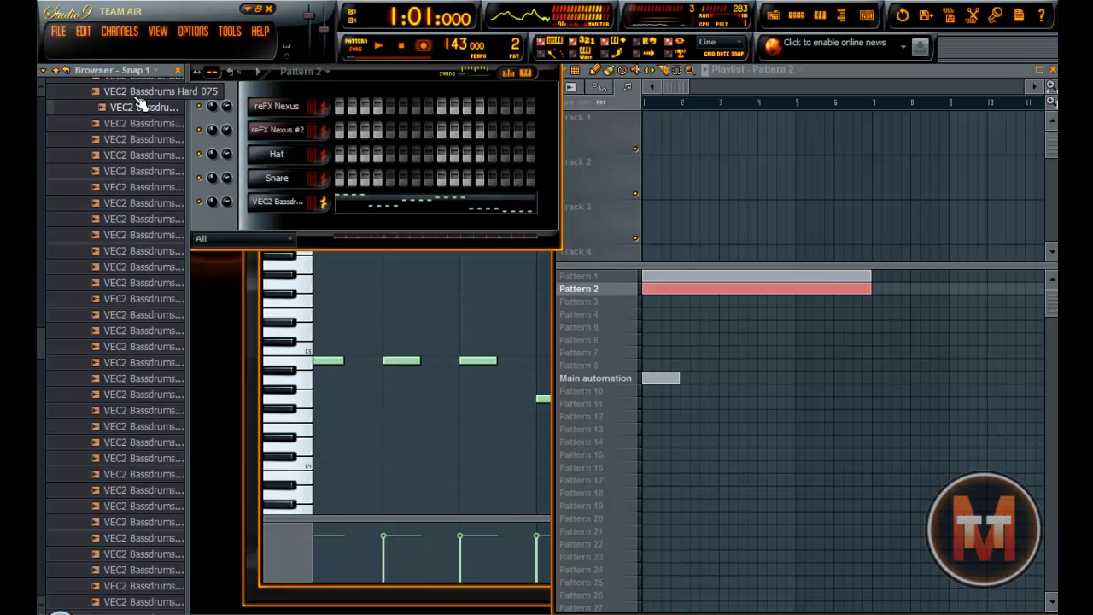
pyautogui.scroll(3, 140, 220)
pyautogui.click(139, 219)
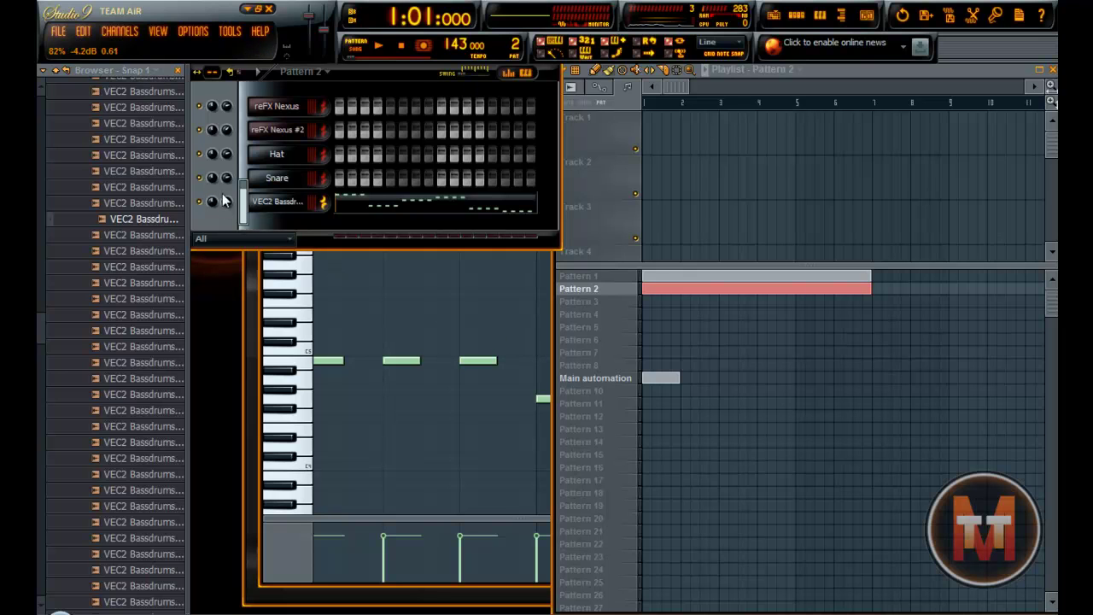
# Play the whole song in SONG mode and bring up the kick's note pattern
pyautogui.click(867, 75)
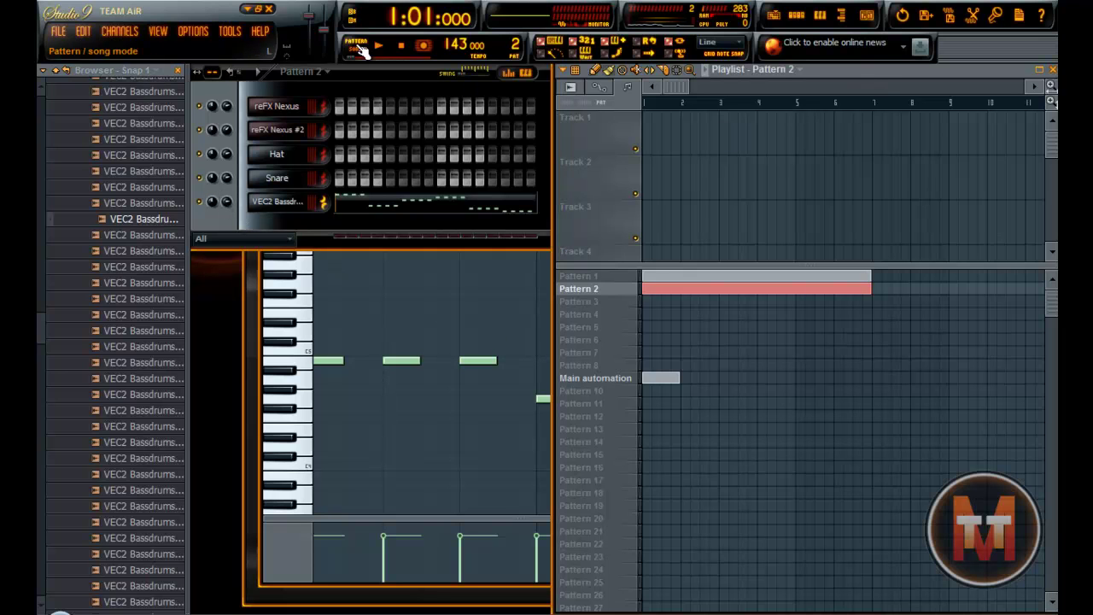
pyautogui.click(362, 49)
pyautogui.press('space')
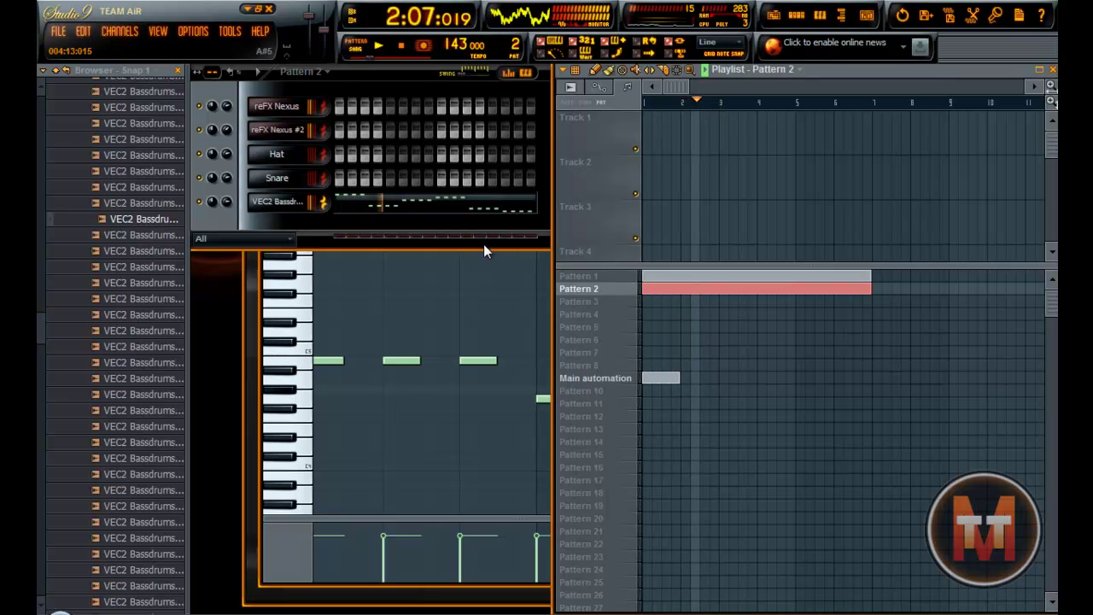
pyautogui.click(224, 199)
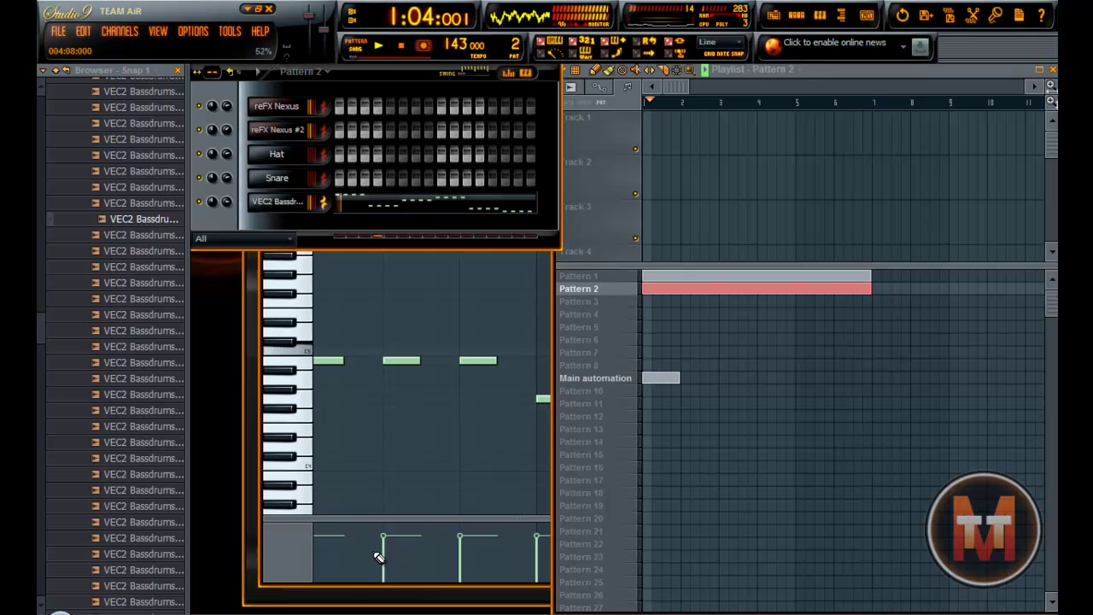
pyautogui.click(352, 544)
# Maximize the kick piano roll and raise a selected group of notes by a semitone
pyautogui.click(767, 204)
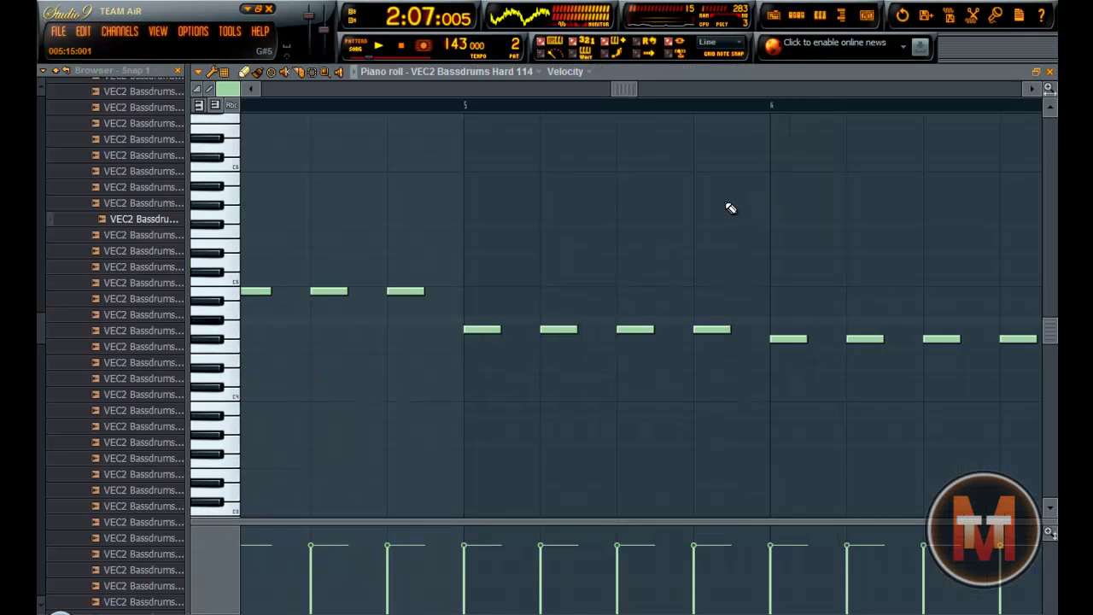
pyautogui.hscroll(-5, 764, 129)
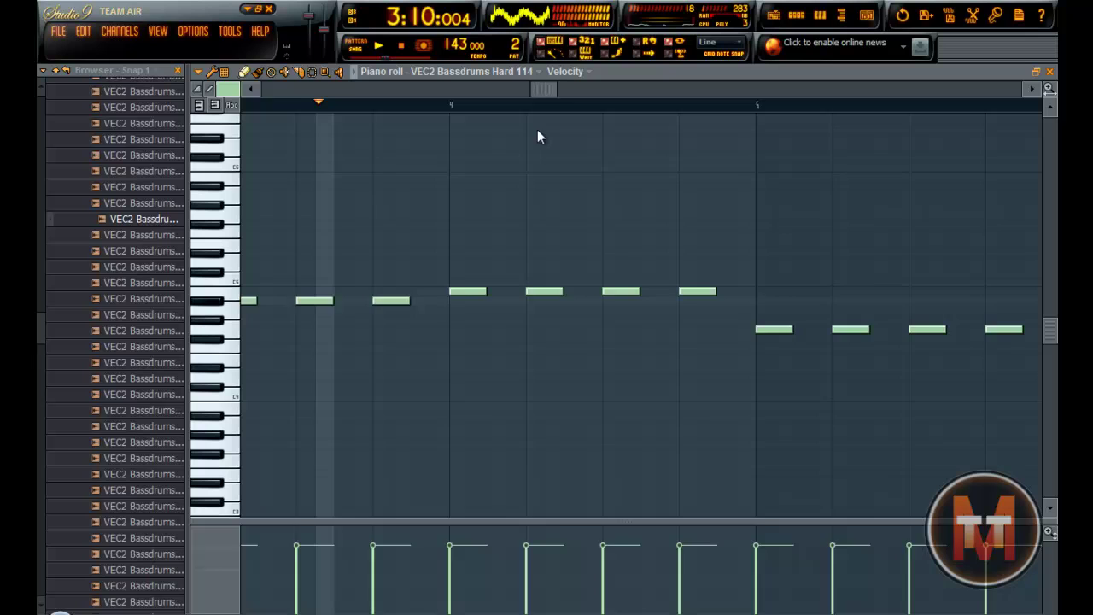
pyautogui.moveTo(558, 295); pyautogui.dragTo(1047, 393)
pyautogui.moveTo(937, 345); pyautogui.dragTo(944, 317)
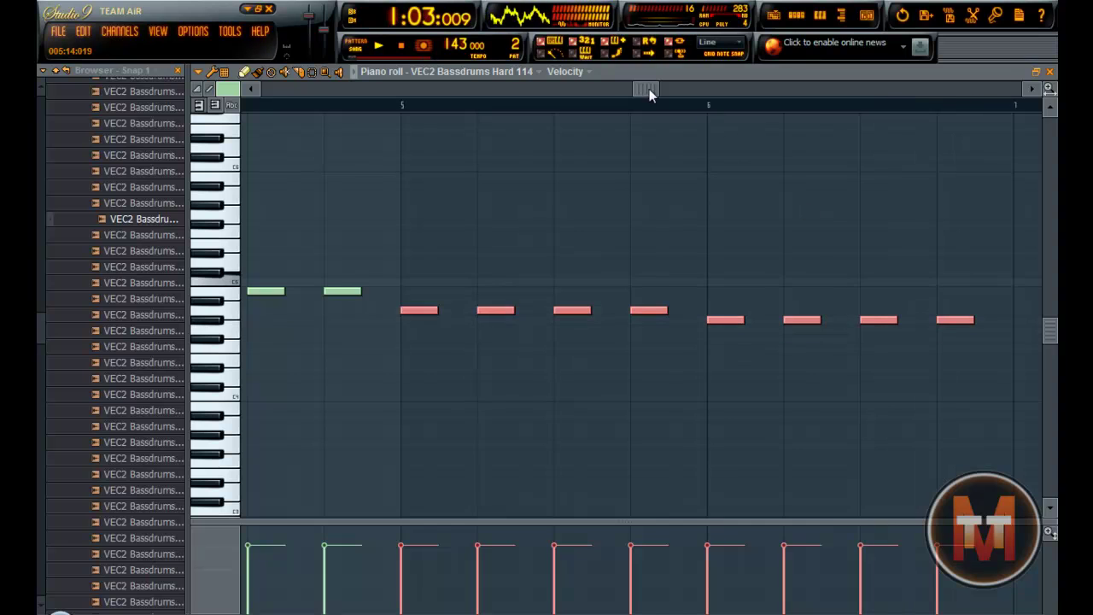
pyautogui.moveTo(649, 88); pyautogui.dragTo(500, 129)
# Raise the two notes near bar 3 one step and lower the four after bar 4 one step
pyautogui.moveTo(354, 259); pyautogui.dragTo(459, 354)
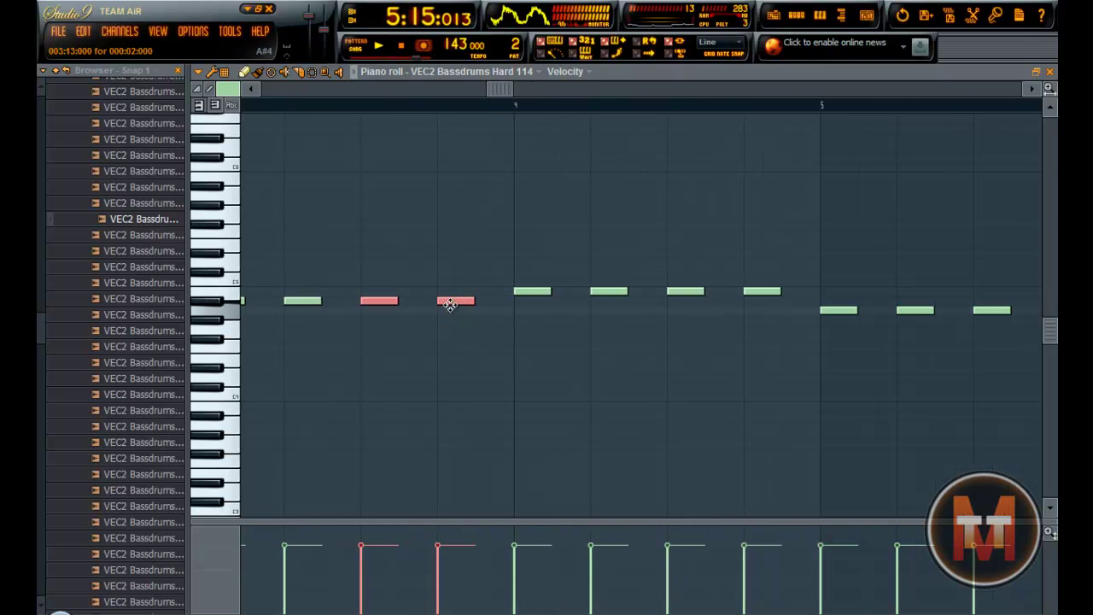
pyautogui.moveTo(454, 301); pyautogui.dragTo(450, 292)
pyautogui.moveTo(493, 239); pyautogui.dragTo(787, 354)
pyautogui.moveTo(763, 291); pyautogui.dragTo(768, 304)
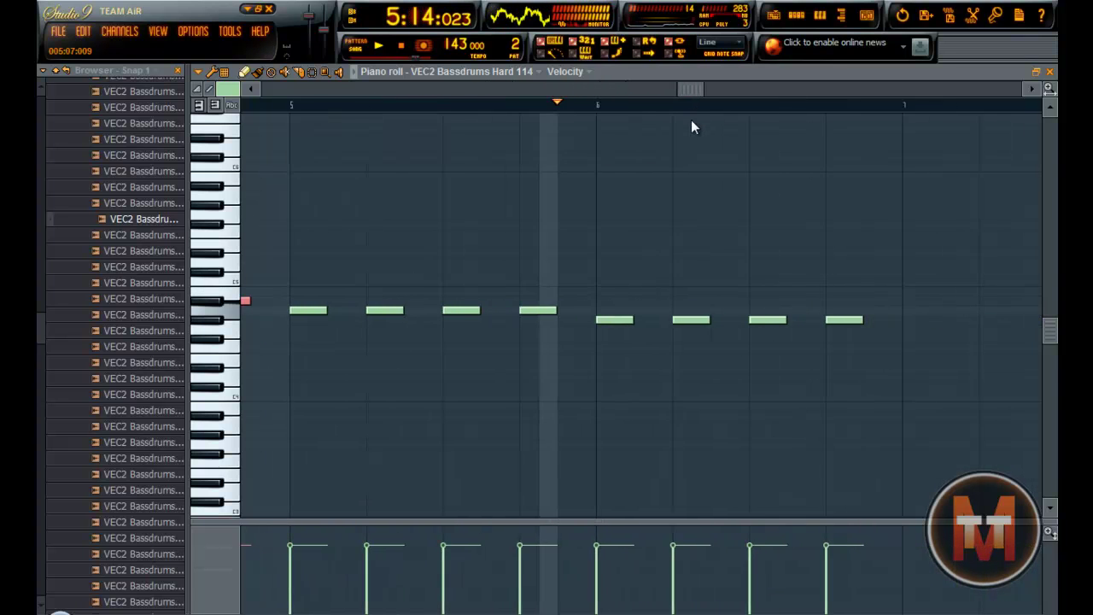
# Stop playback, raise a bar 6 note one step and add a higher note near bar 6's end
pyautogui.press('space')
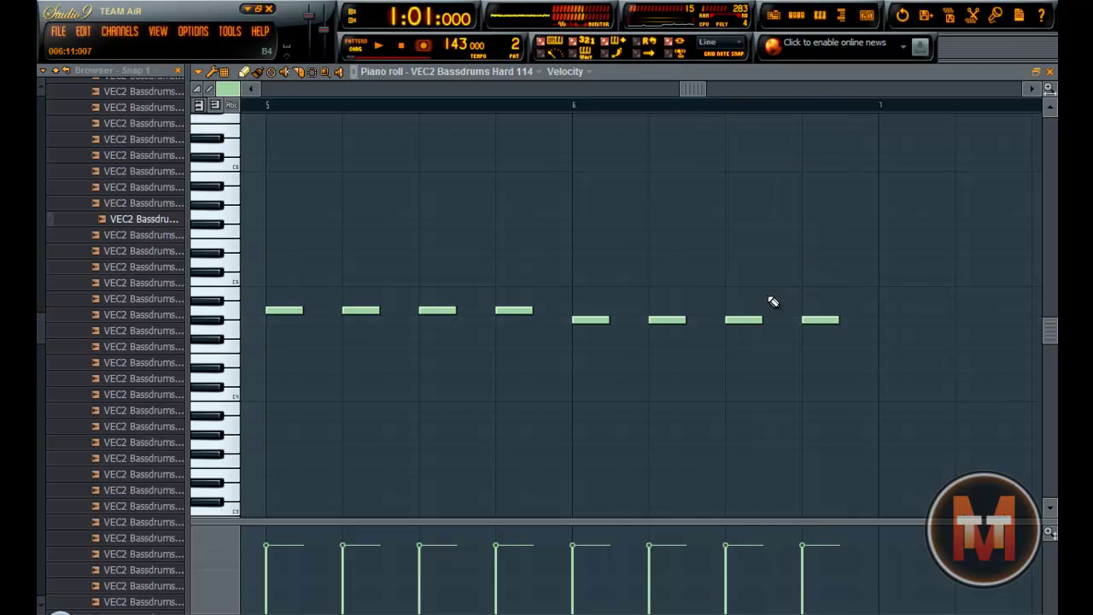
pyautogui.click(739, 318)
pyautogui.moveTo(732, 319); pyautogui.dragTo(733, 309)
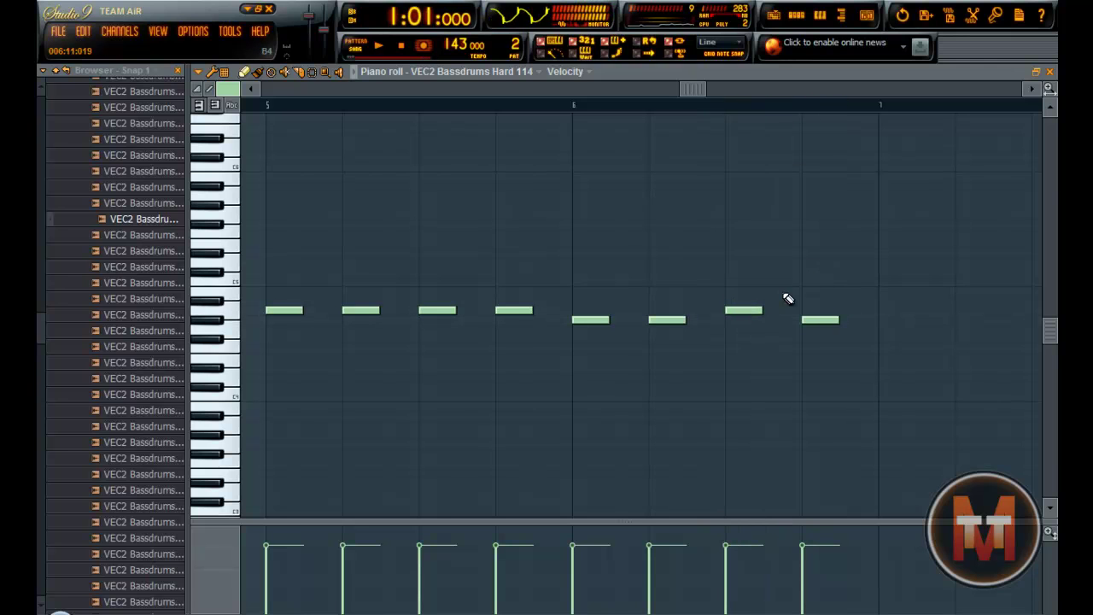
pyautogui.click(797, 286)
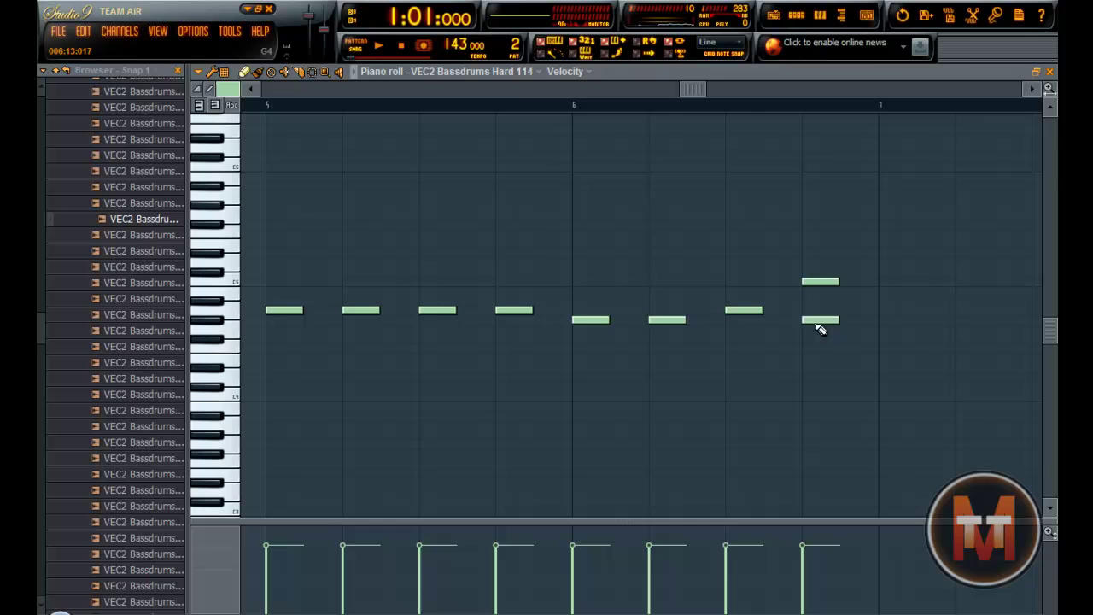
pyautogui.click(1038, 72)
pyautogui.click(720, 187)
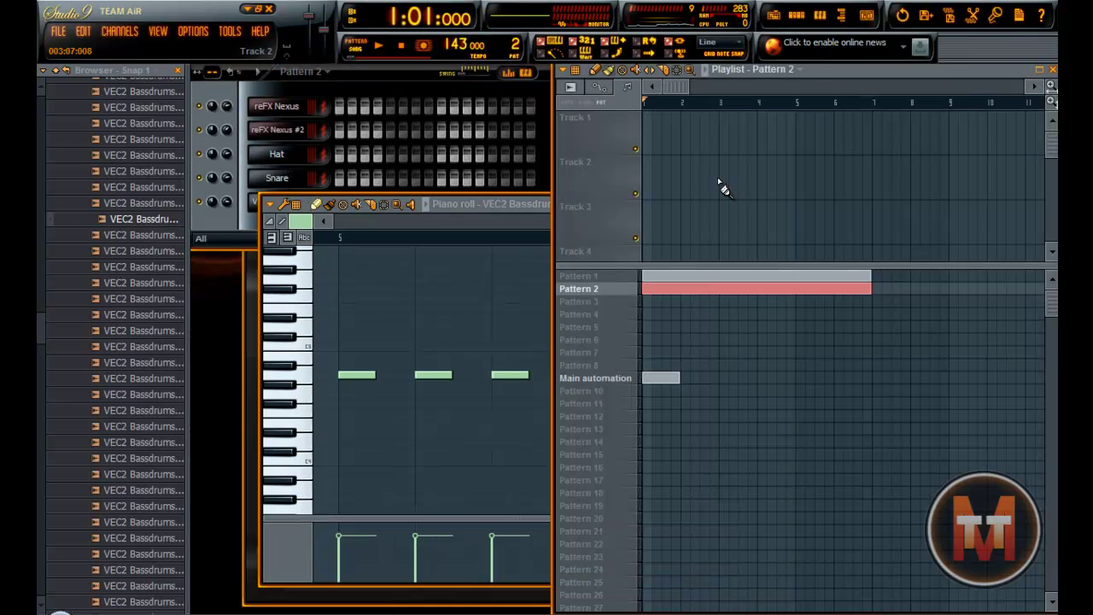
# Select the empty Pattern 3 in the Playlist, bring up the Channel rack, and open the Start menu
pyautogui.click(581, 301)
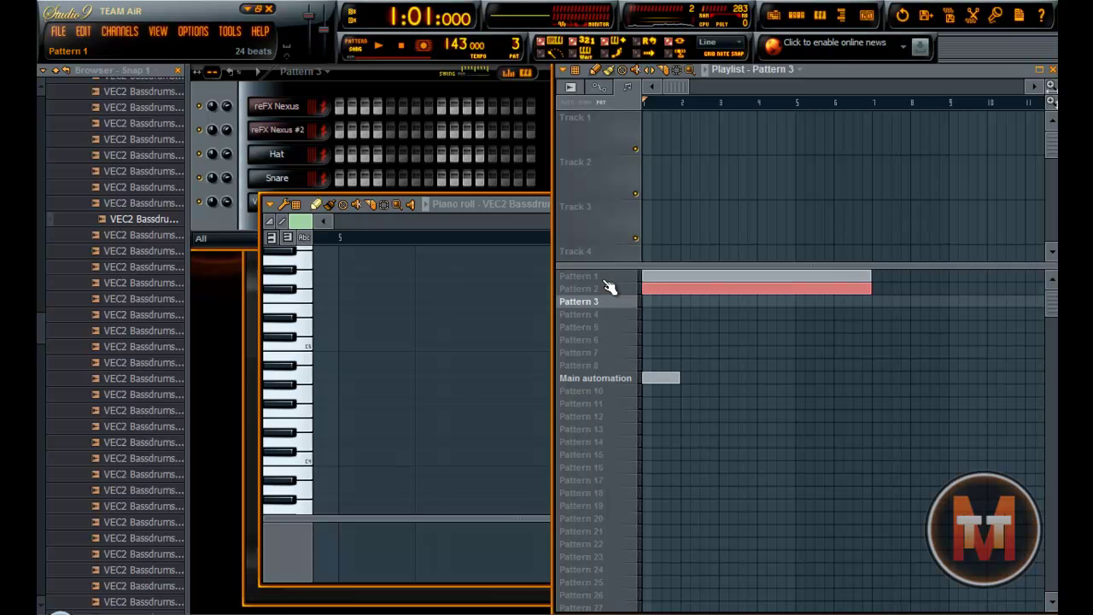
pyautogui.click(421, 86)
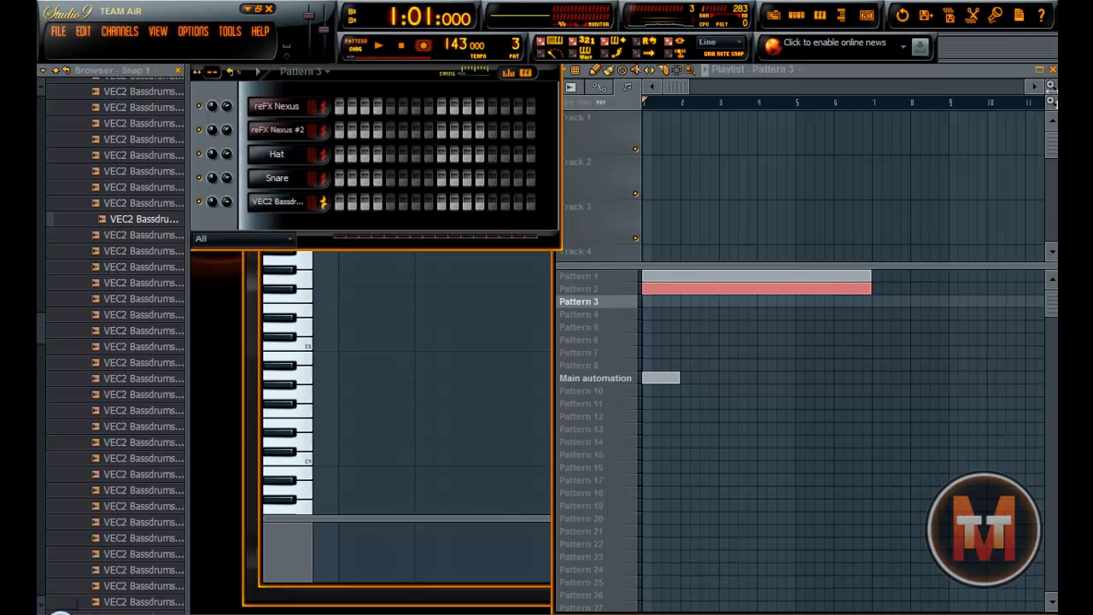
pyautogui.click(39, 608)
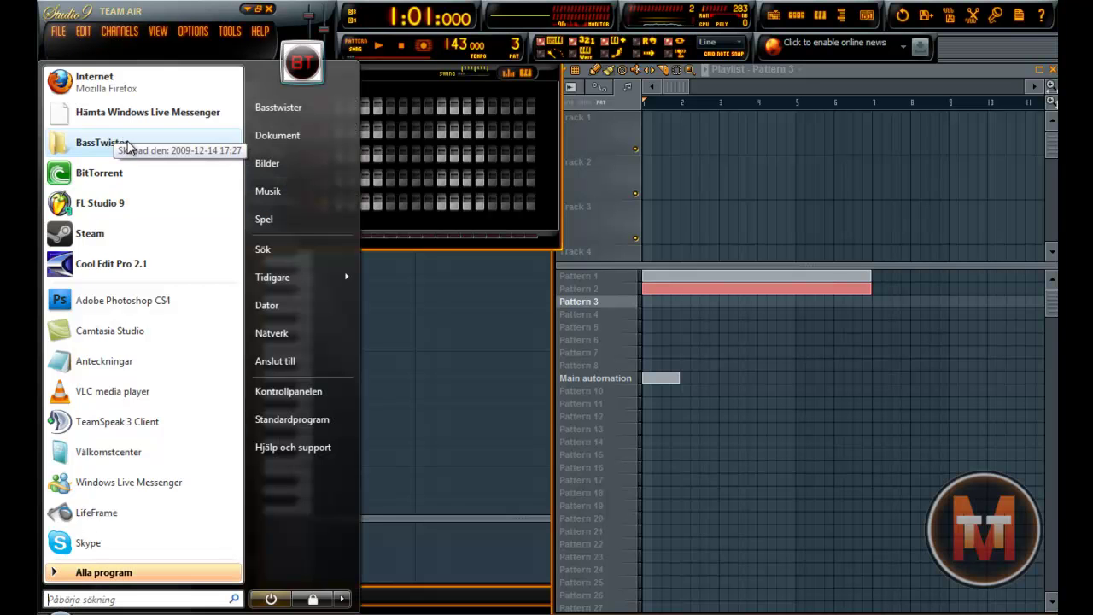
# Open the Adobe CS4 folder on the SAMSUNG (F:) drive via Start > Dator
pyautogui.press('Escape')
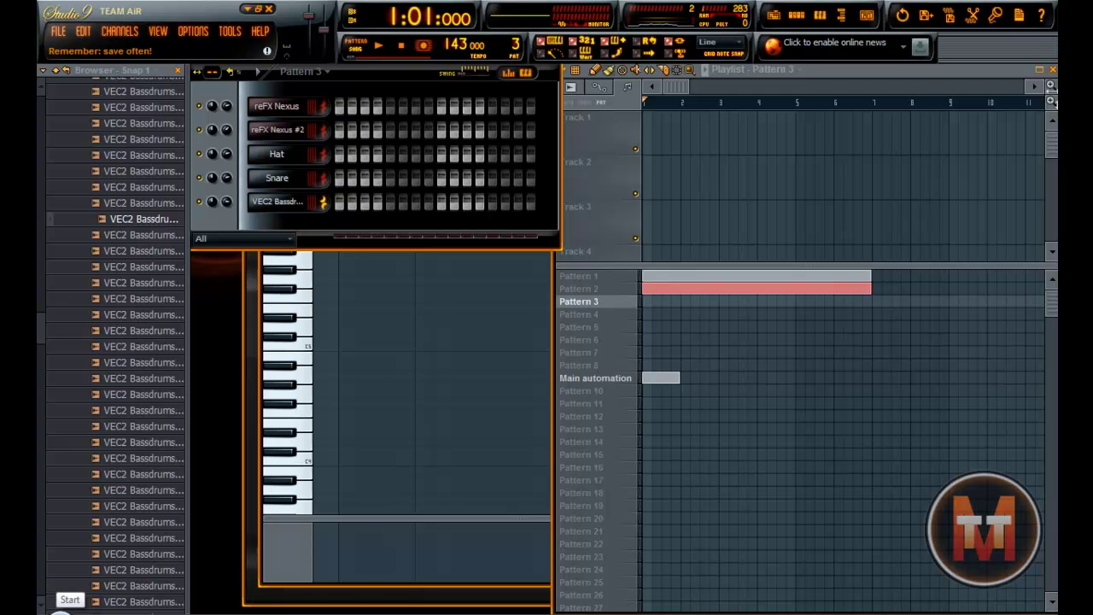
pyautogui.click(43, 608)
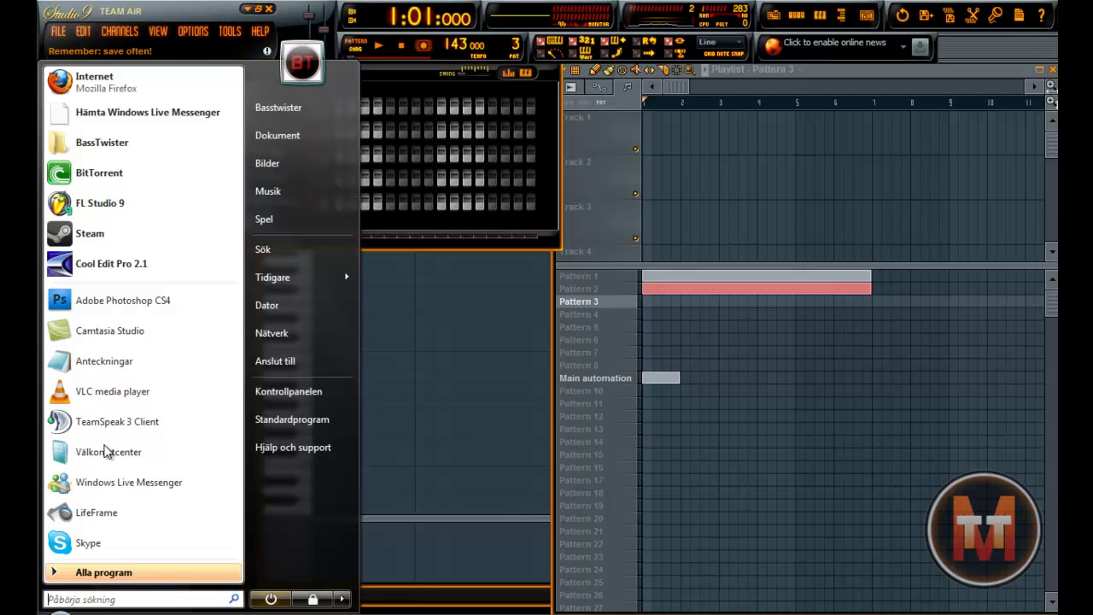
pyautogui.click(299, 305)
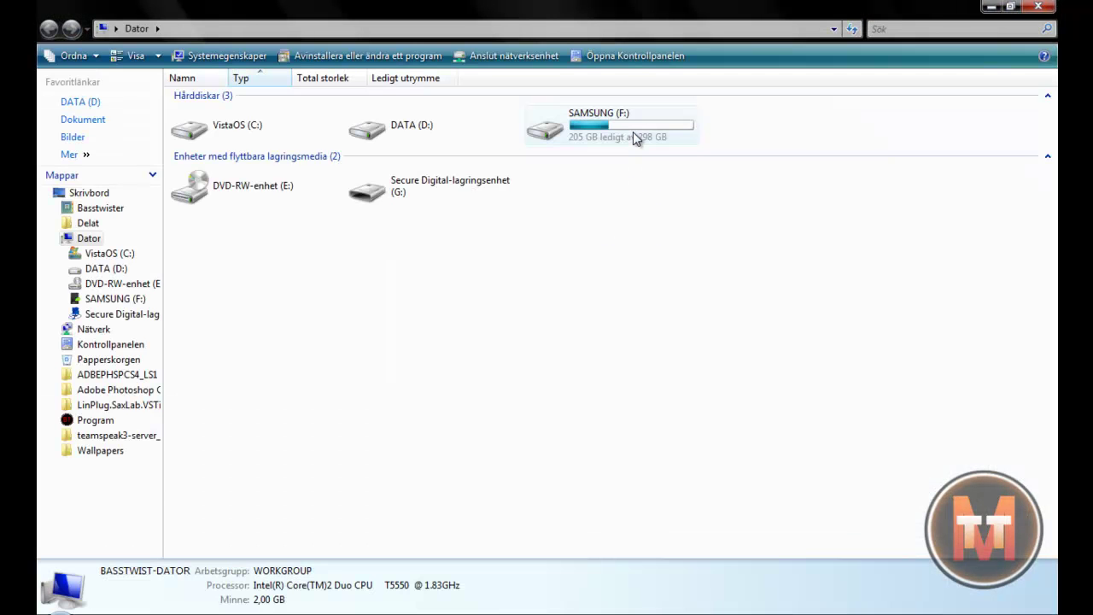
pyautogui.doubleClick(629, 133)
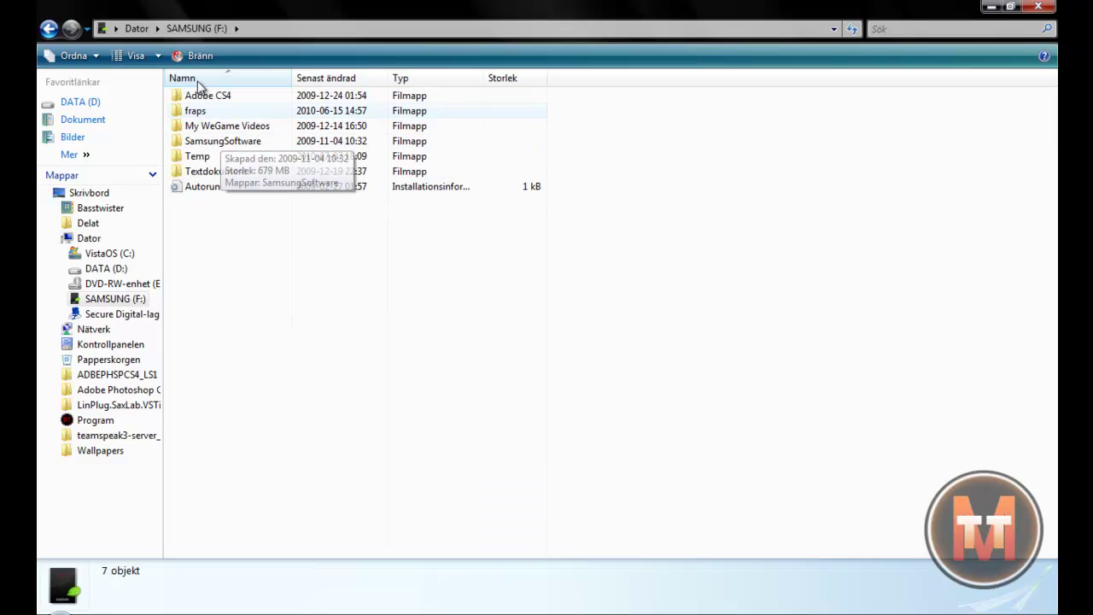
pyautogui.doubleClick(212, 97)
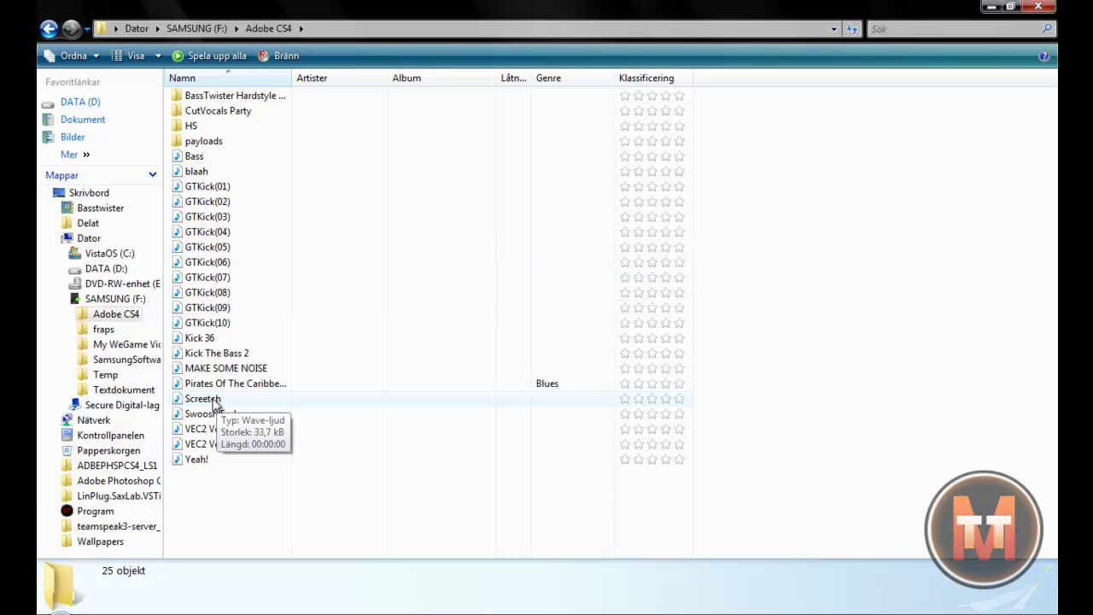
# Drag the Screetch sample into FL Studio's Channel rack and close the folder window
pyautogui.moveTo(216, 405); pyautogui.dragTo(270, 226)
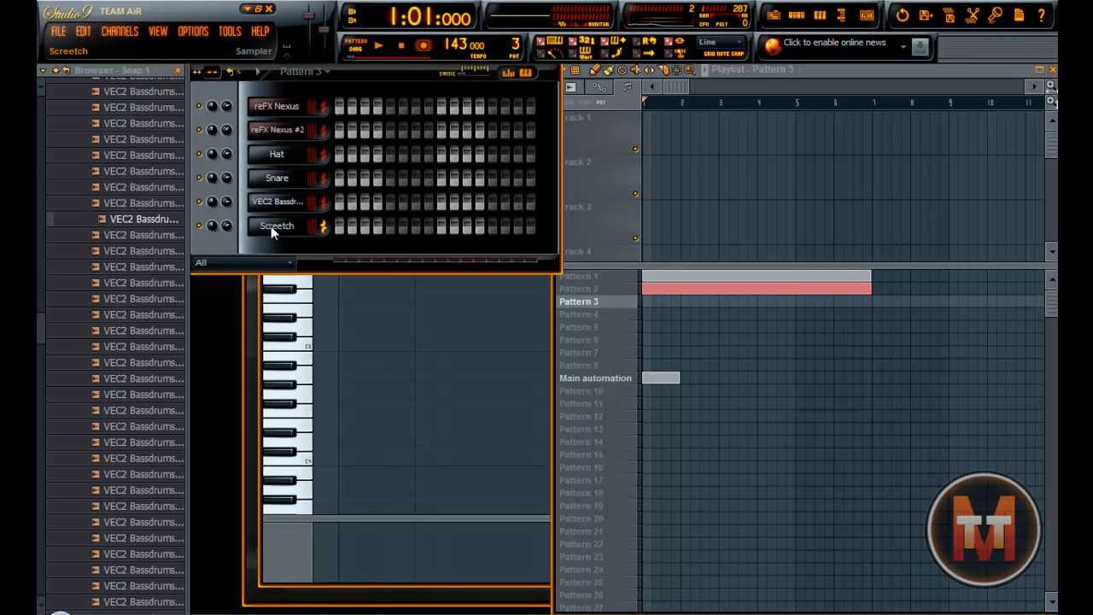
pyautogui.hotkey('alt', 'Tab')
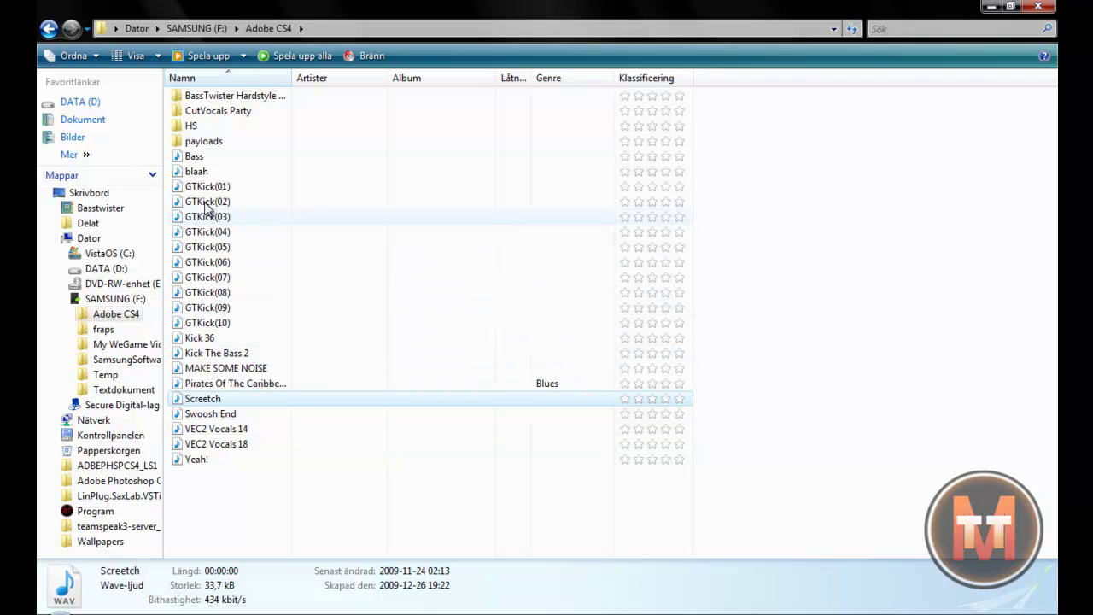
pyautogui.click(1042, 7)
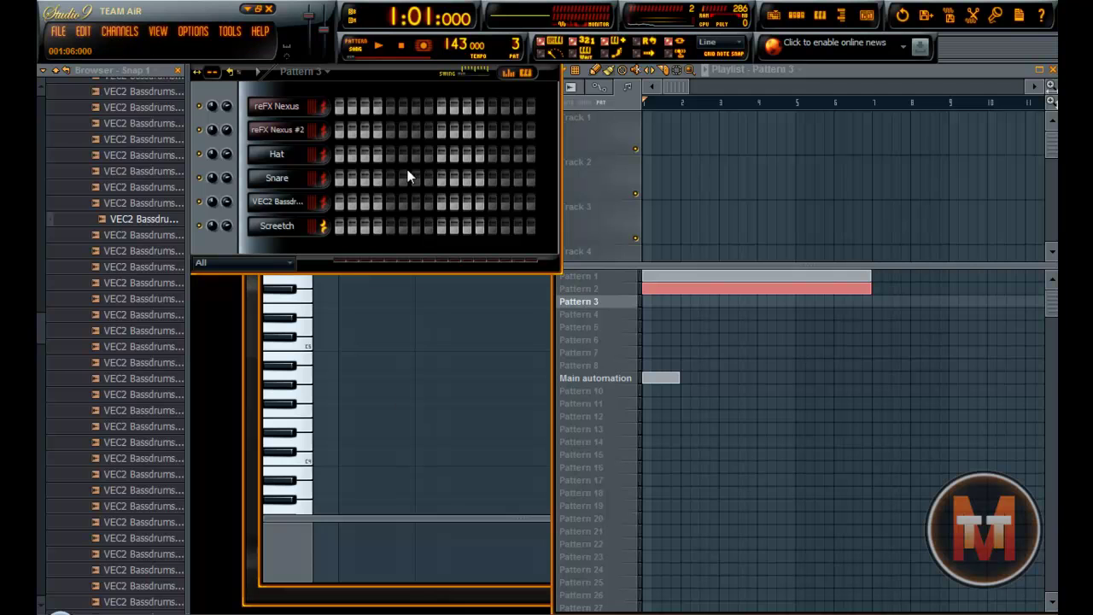
# Open Screetch's piano roll maximized and draw the first two notes from C5, auditioning them
pyautogui.rightClick(290, 227)
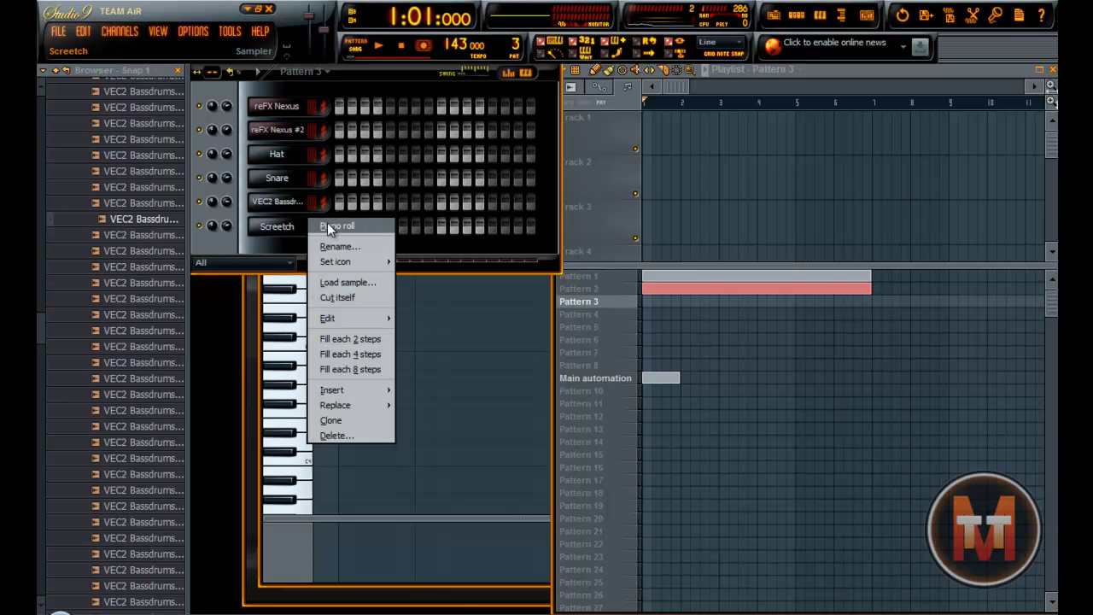
pyautogui.click(333, 225)
pyautogui.click(739, 202)
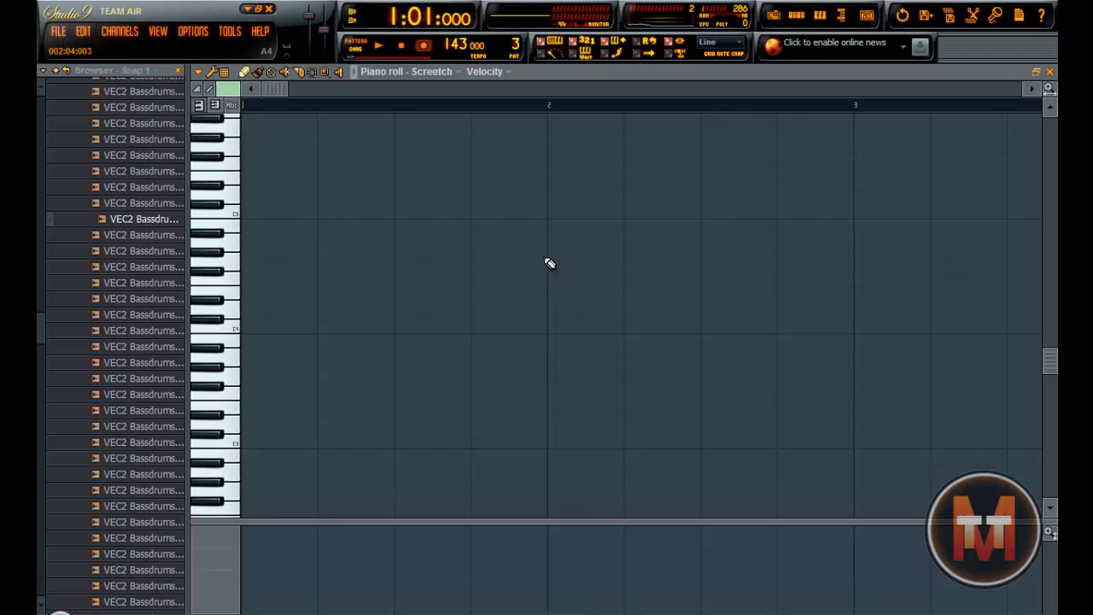
pyautogui.click(231, 330)
pyautogui.scroll(2, 235, 256)
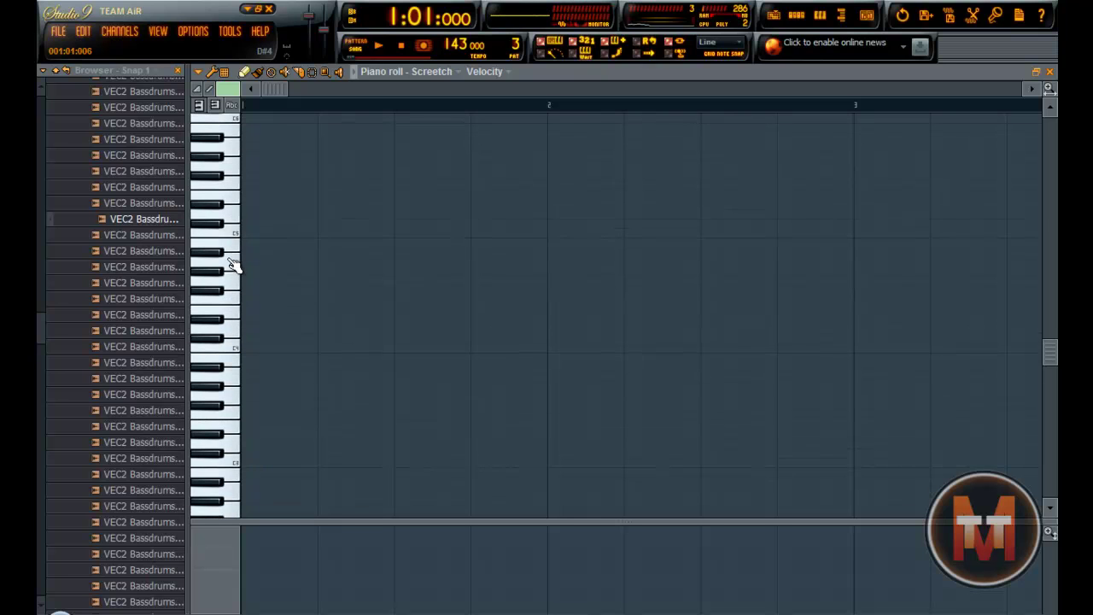
pyautogui.click(321, 233)
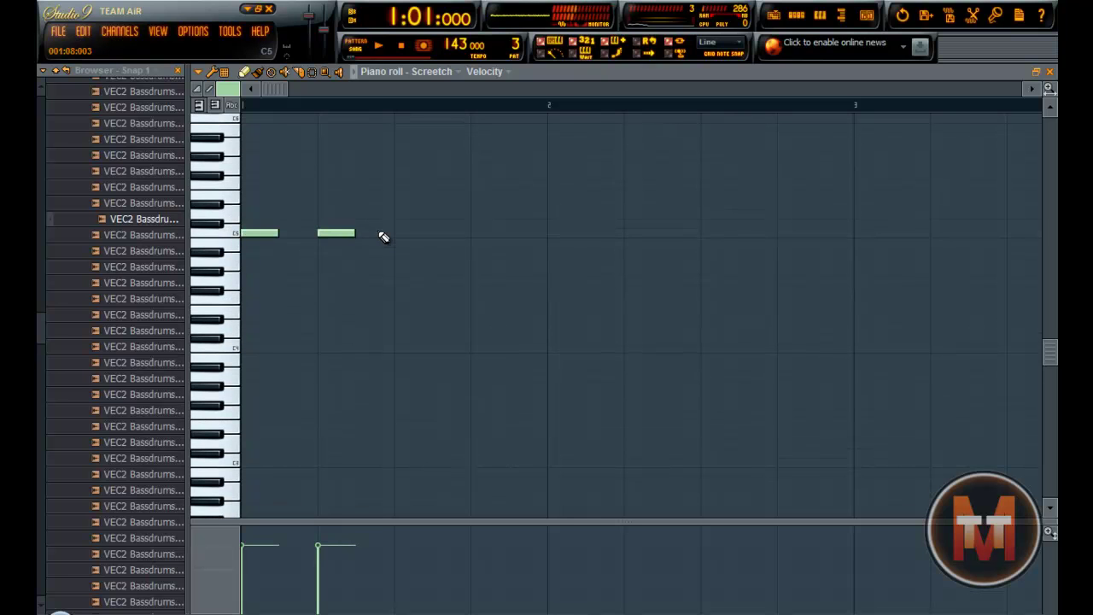
pyautogui.click(481, 253)
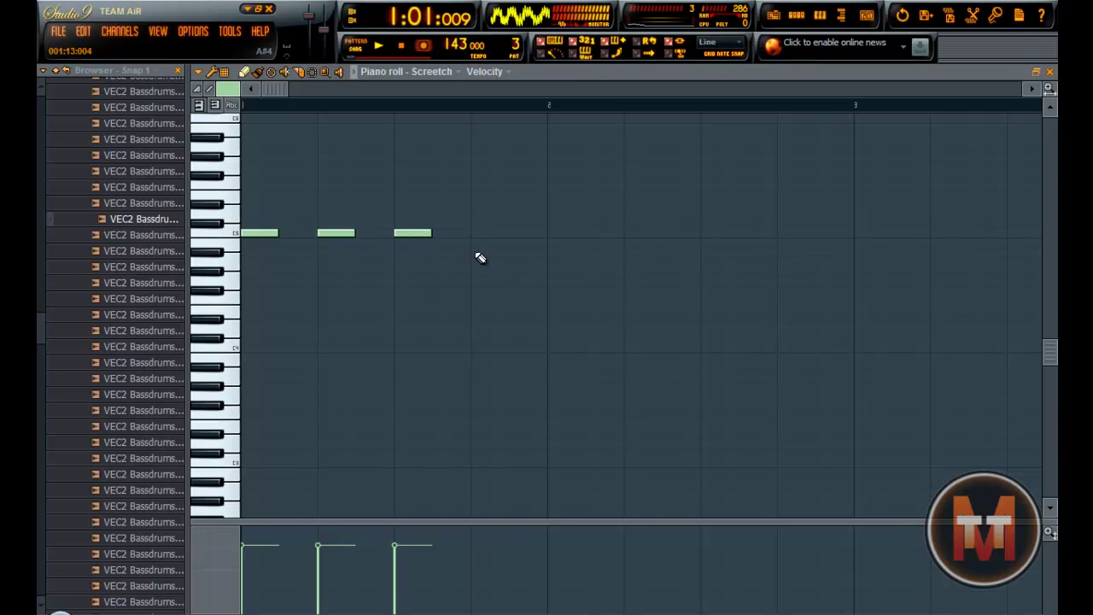
pyautogui.click(378, 46)
pyautogui.press('space')
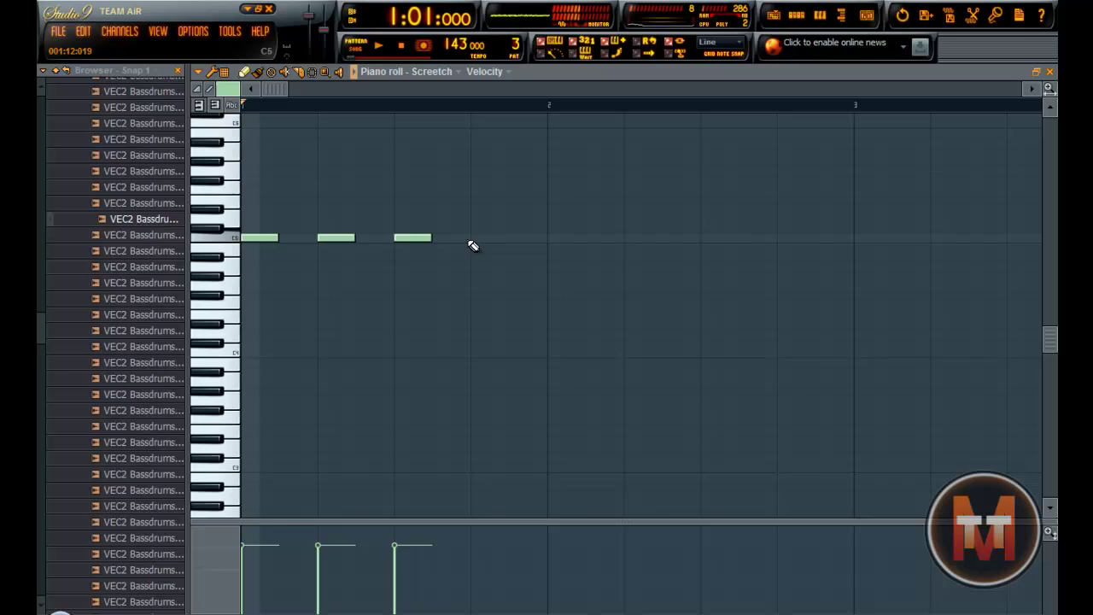
# Add higher notes in bar 2, lower the first four notes a semitone, and add a higher third note
pyautogui.scroll(3, 485, 289)
pyautogui.scroll(1, 483, 292)
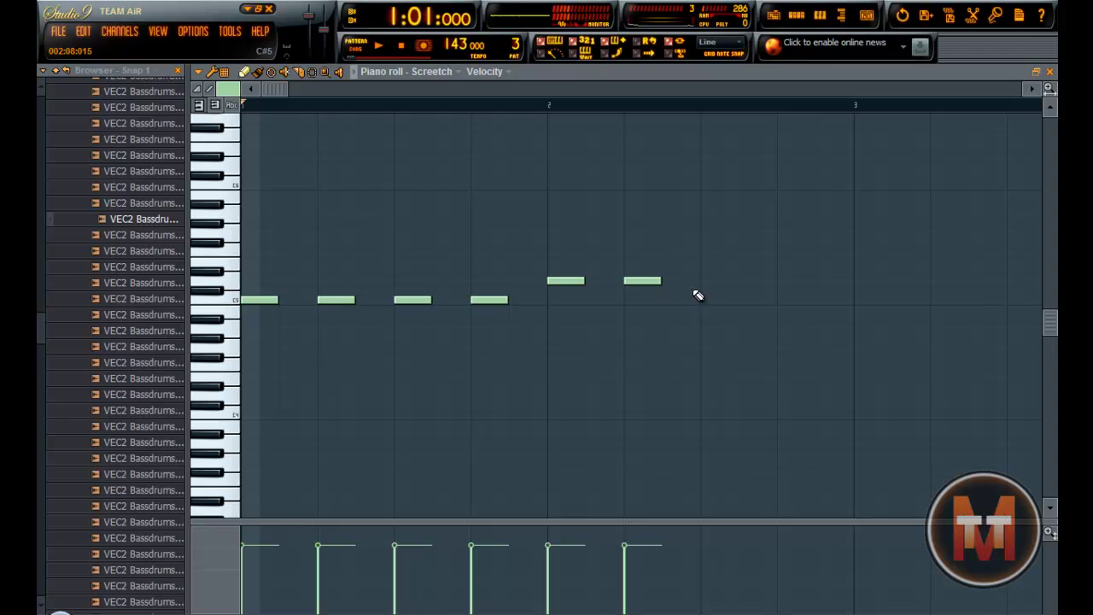
pyautogui.click(699, 264)
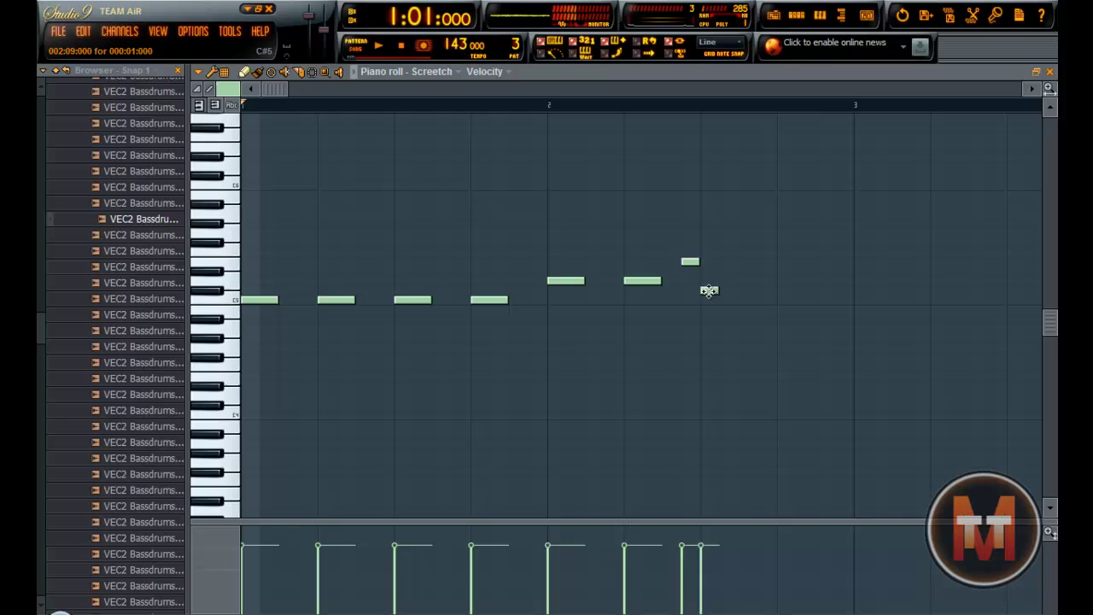
pyautogui.click(709, 300)
pyautogui.click(780, 300)
pyautogui.press('space')
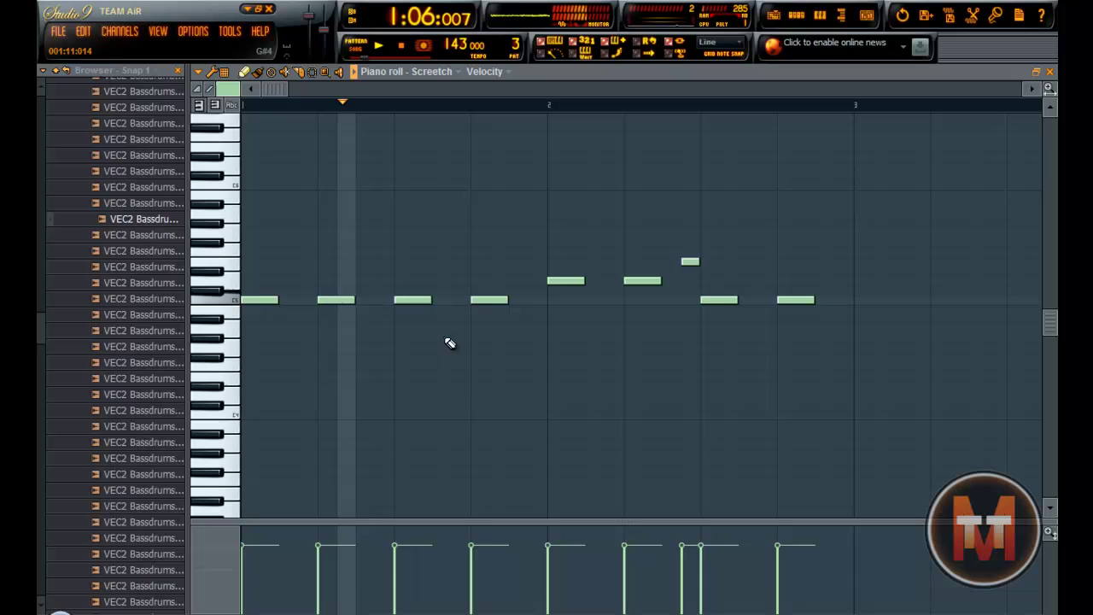
pyautogui.press('space')
pyautogui.press('space')
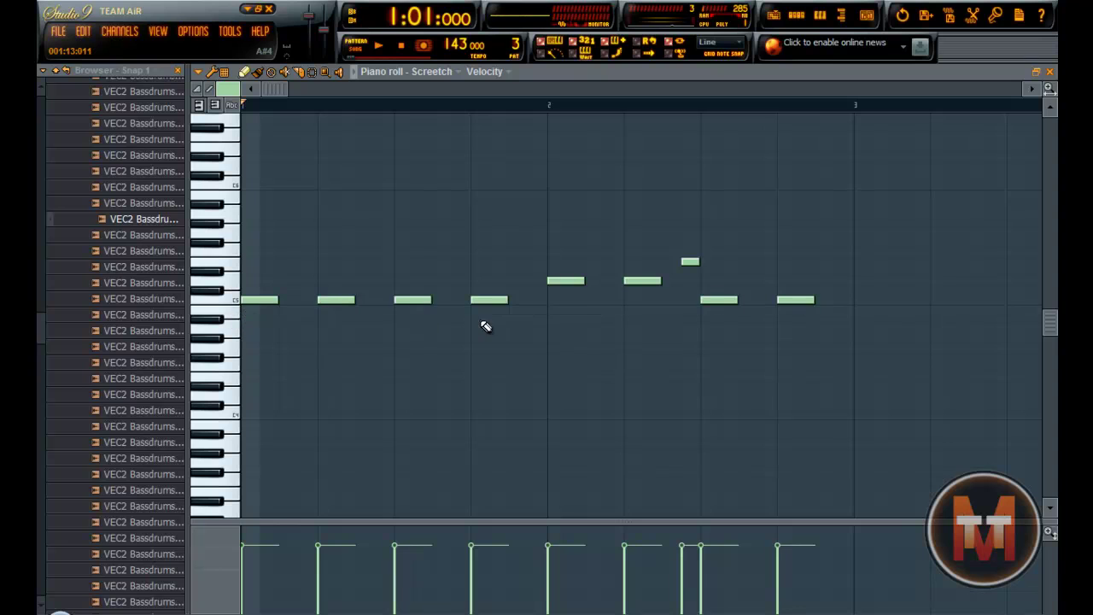
pyautogui.moveTo(486, 327); pyautogui.dragTo(243, 294)
pyautogui.hotkey('shift', 'Down')
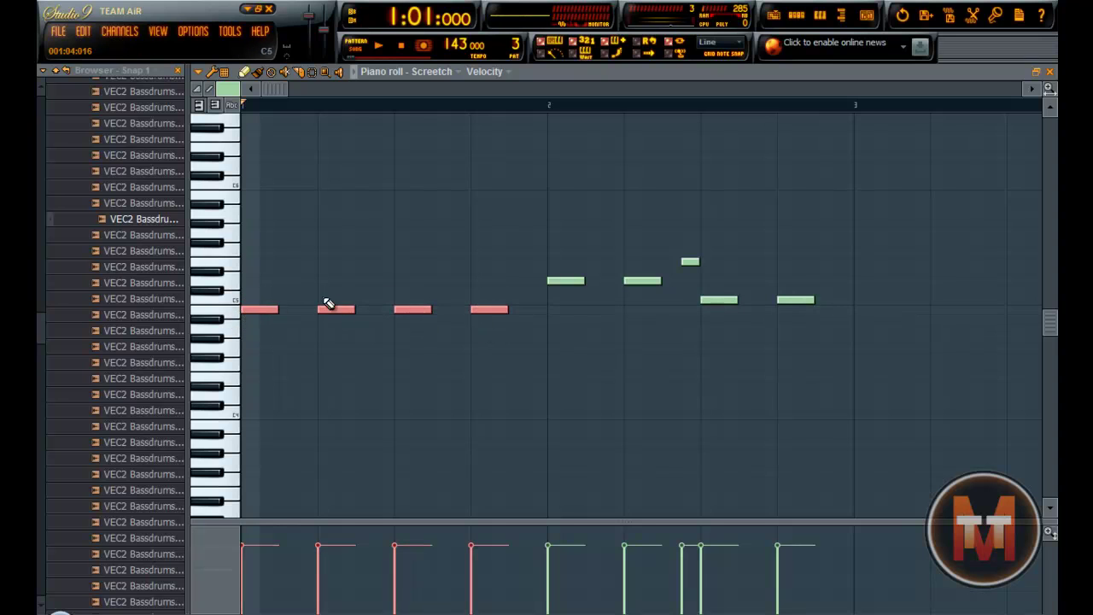
pyautogui.click(391, 299)
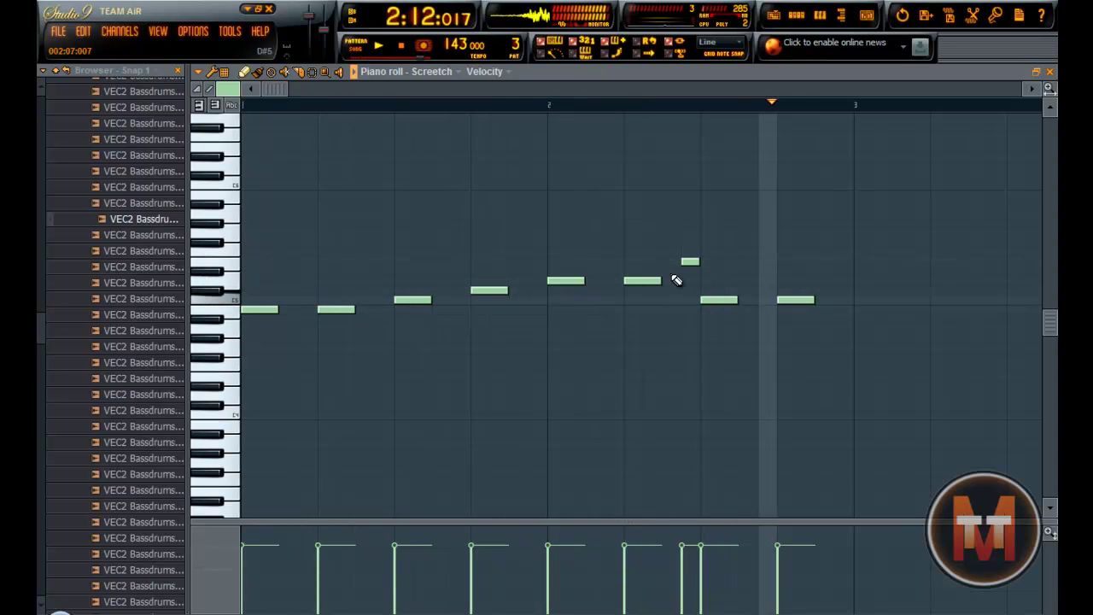
# Stop playback and delete all nine notes of the Screetch riff in the piano roll
pyautogui.click(1039, 72)
pyautogui.press('space')
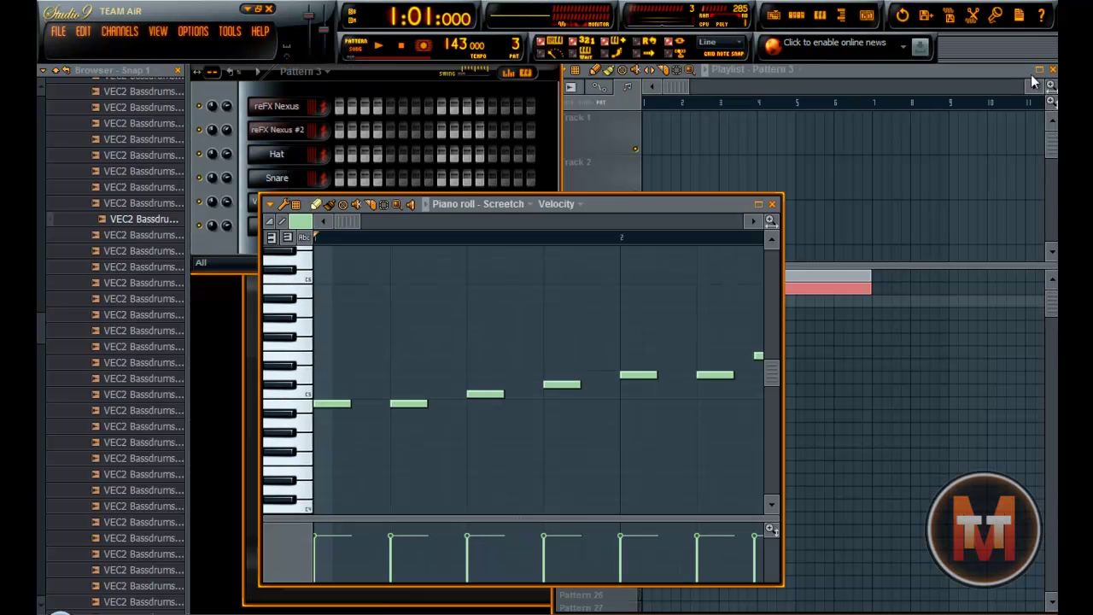
pyautogui.click(756, 210)
pyautogui.moveTo(859, 371); pyautogui.dragTo(229, 247)
pyautogui.press('Delete')
# Bring the channel rack forward and collapse the VEC2 Hard Kicks and BASSDRUM browser folders
pyautogui.click(1036, 72)
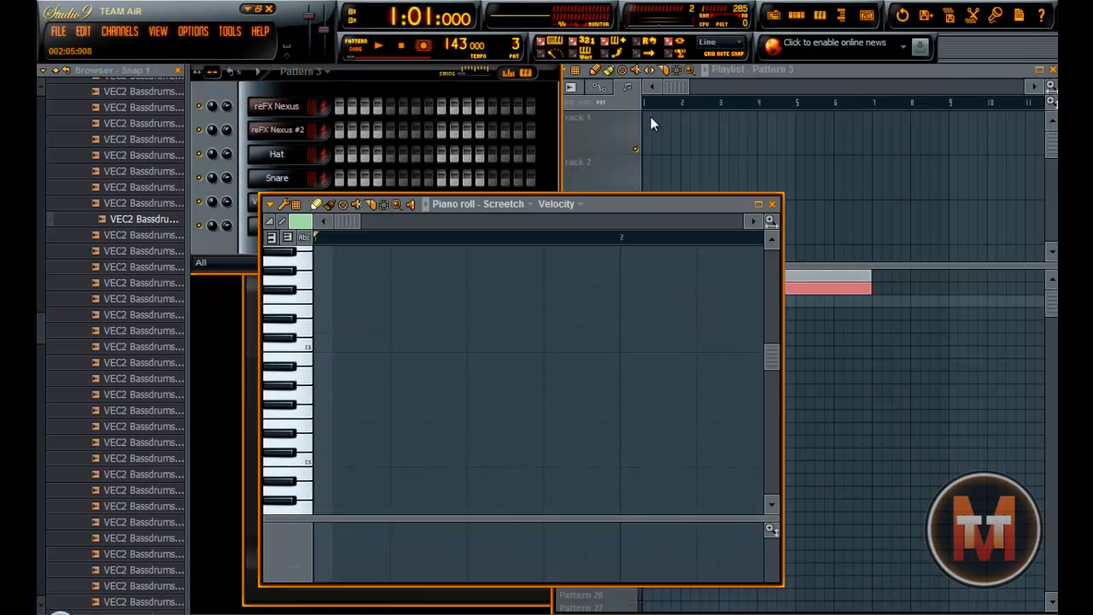
pyautogui.click(383, 94)
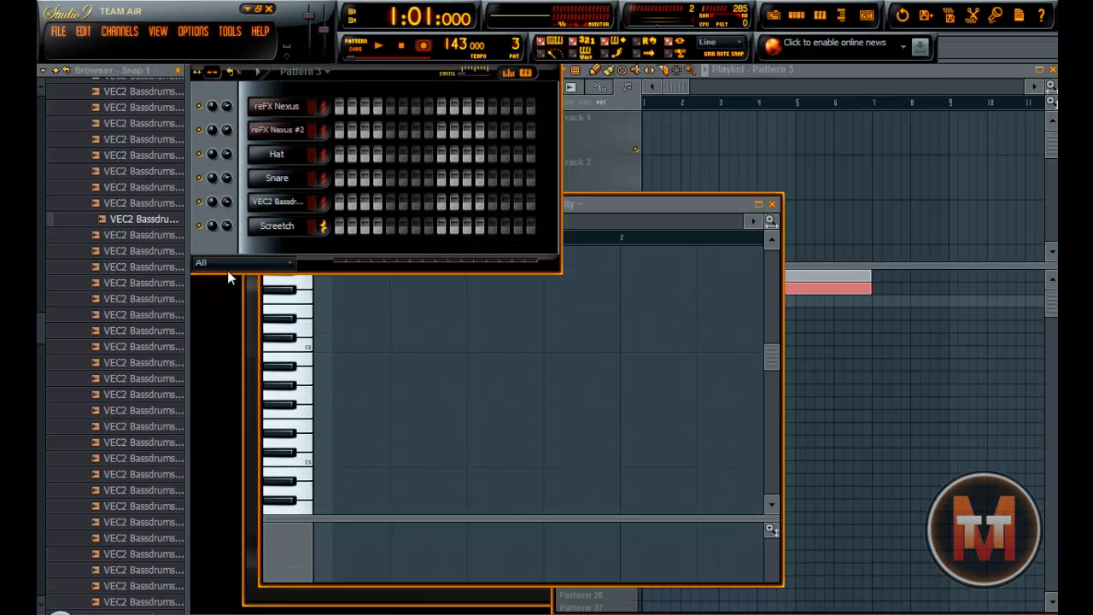
pyautogui.moveTo(53, 315); pyautogui.dragTo(53, 233)
pyautogui.click(114, 279)
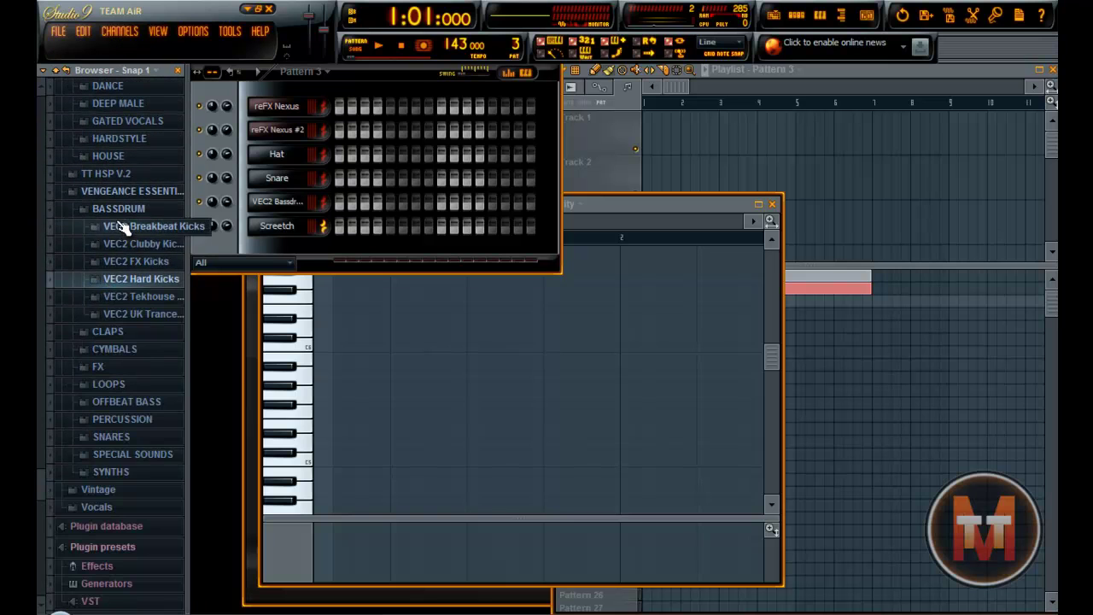
pyautogui.click(116, 214)
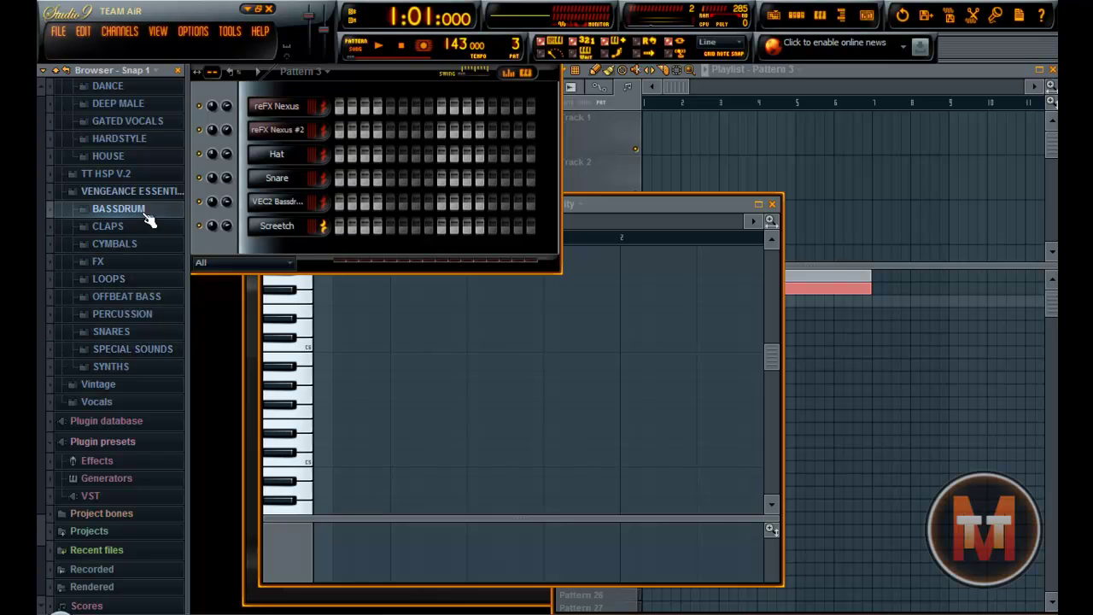
# Browse the sample folders and open the BASSLINE folder in the TT HSP V.2 pack
pyautogui.scroll(3, 122, 285)
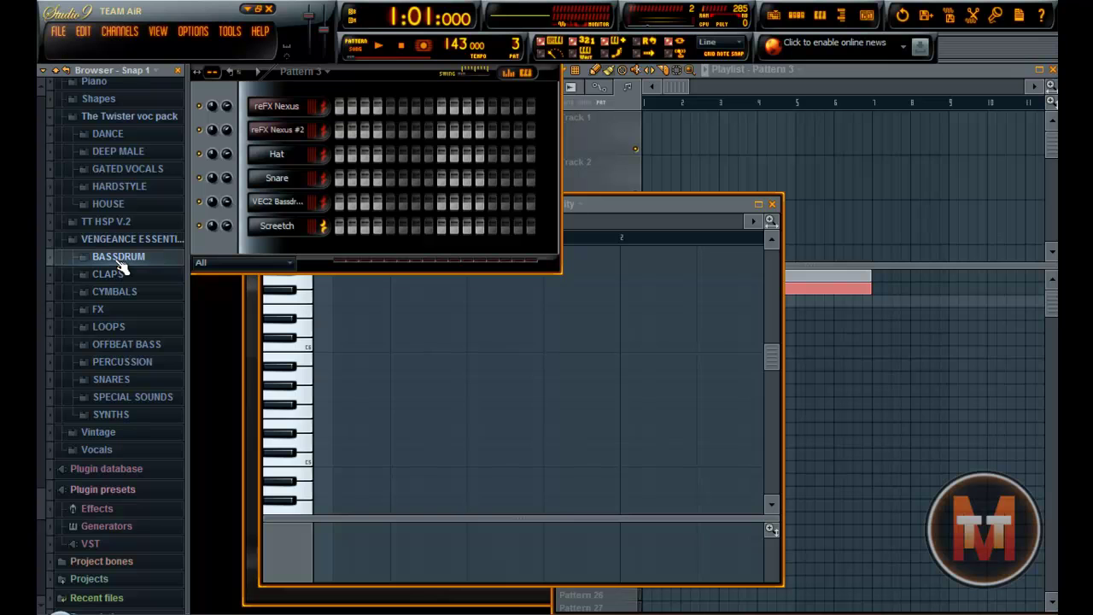
pyautogui.click(119, 258)
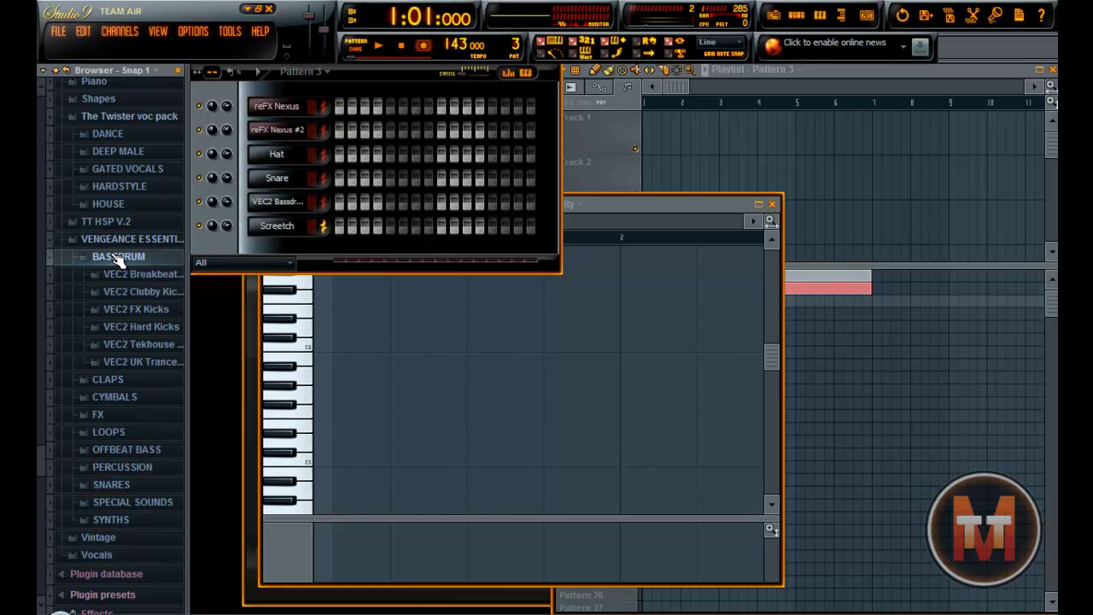
pyautogui.click(119, 258)
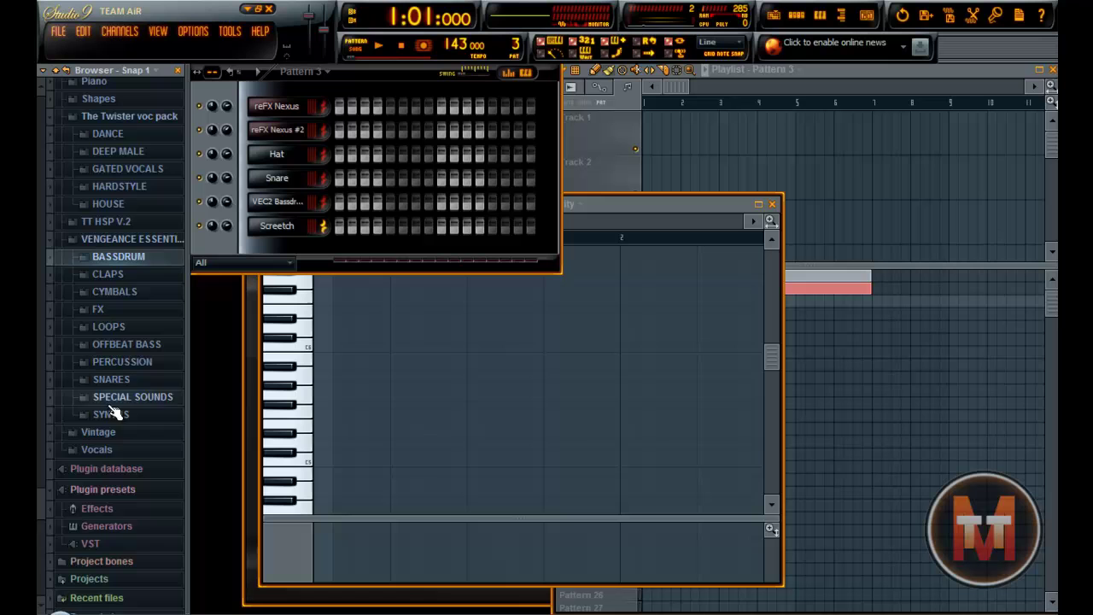
pyautogui.click(129, 345)
pyautogui.click(124, 85)
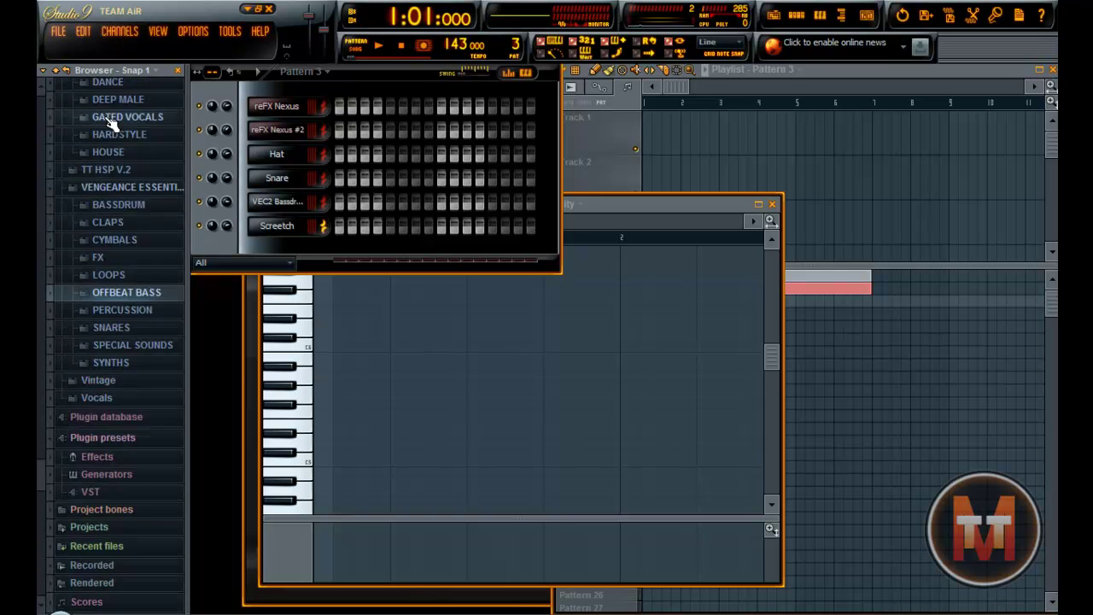
pyautogui.scroll(4, 122, 268)
pyautogui.click(122, 373)
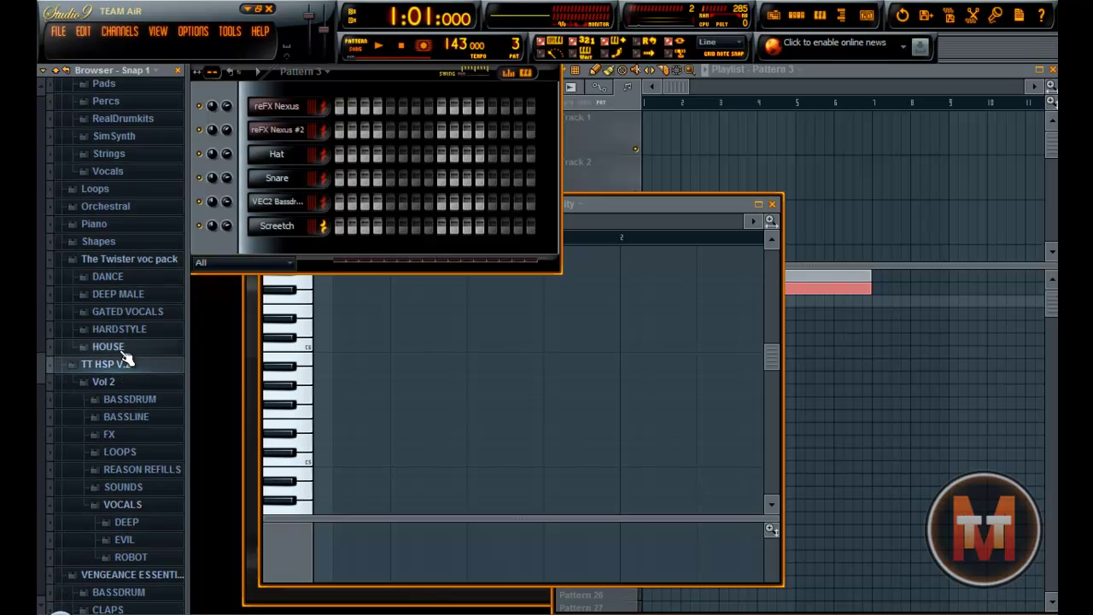
pyautogui.click(113, 423)
# Preview the bassline samples BASSLINE-01 through BASSLINE-14 one after another
pyautogui.click(128, 104)
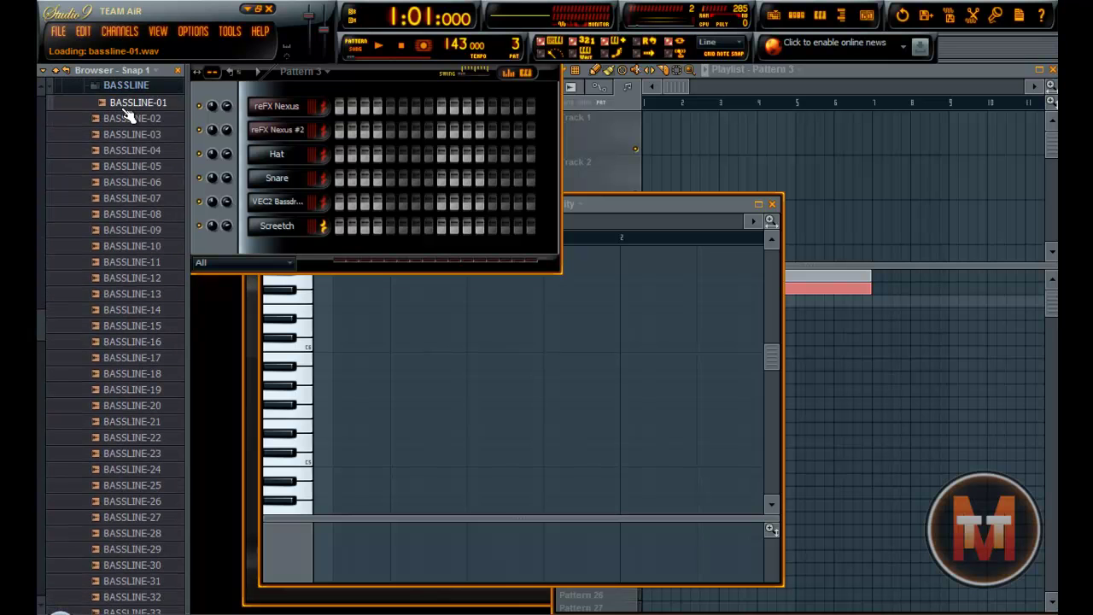
pyautogui.click(130, 139)
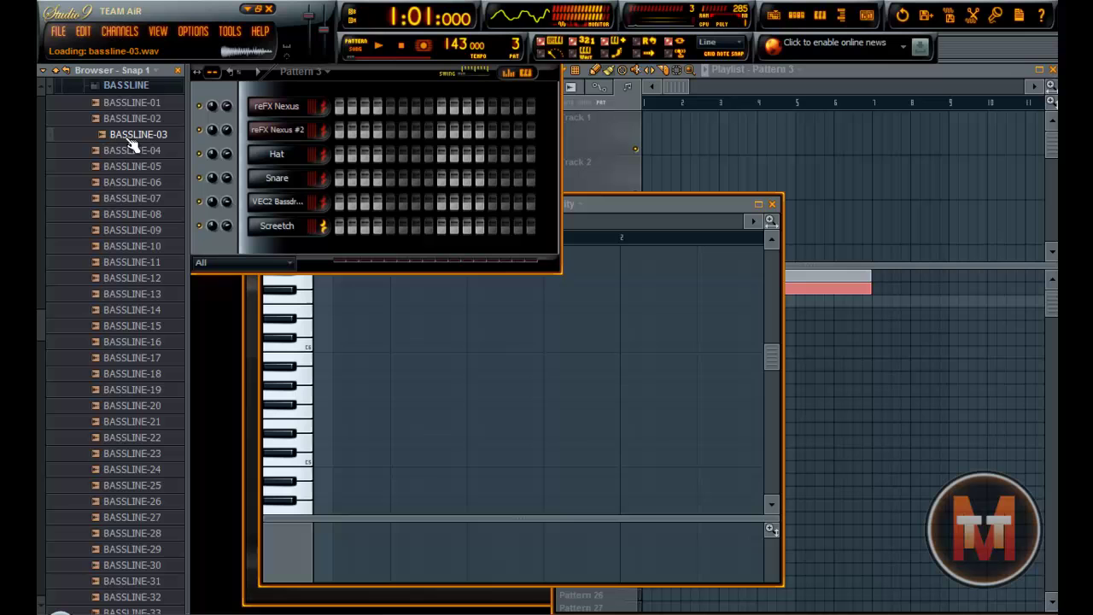
pyautogui.click(128, 167)
pyautogui.click(122, 151)
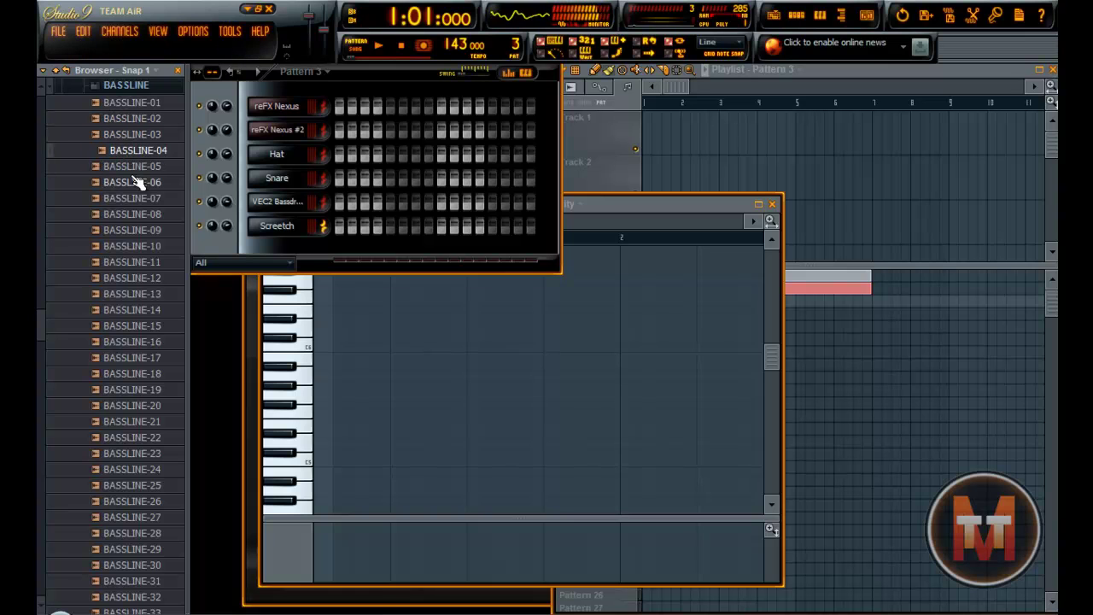
pyautogui.click(137, 179)
pyautogui.click(135, 198)
pyautogui.click(130, 214)
pyautogui.click(134, 230)
pyautogui.click(135, 246)
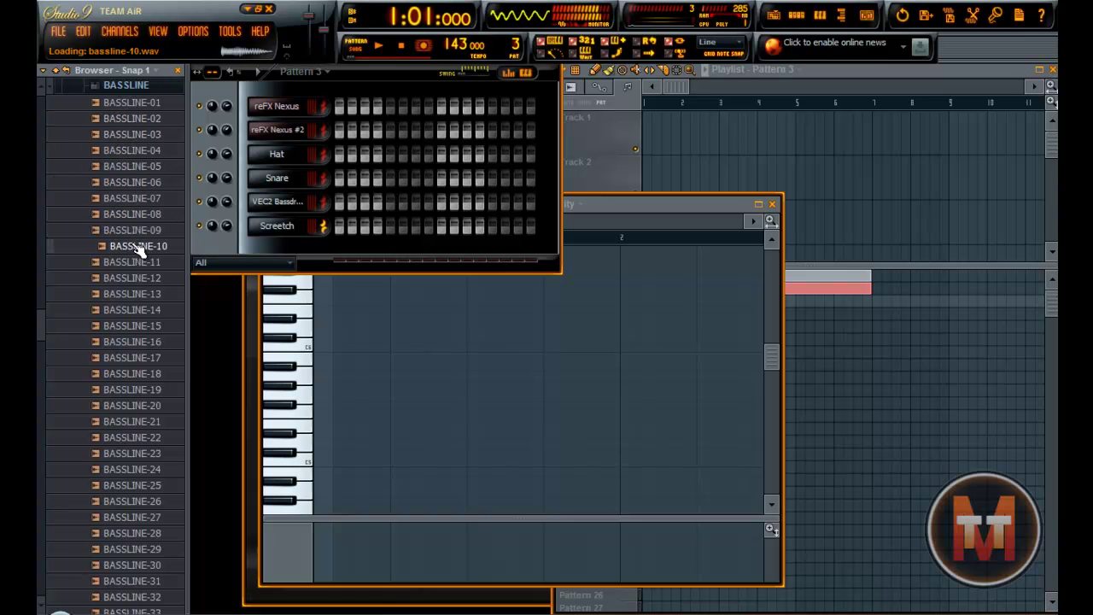
pyautogui.click(135, 262)
pyautogui.click(135, 278)
pyautogui.click(136, 294)
pyautogui.click(135, 310)
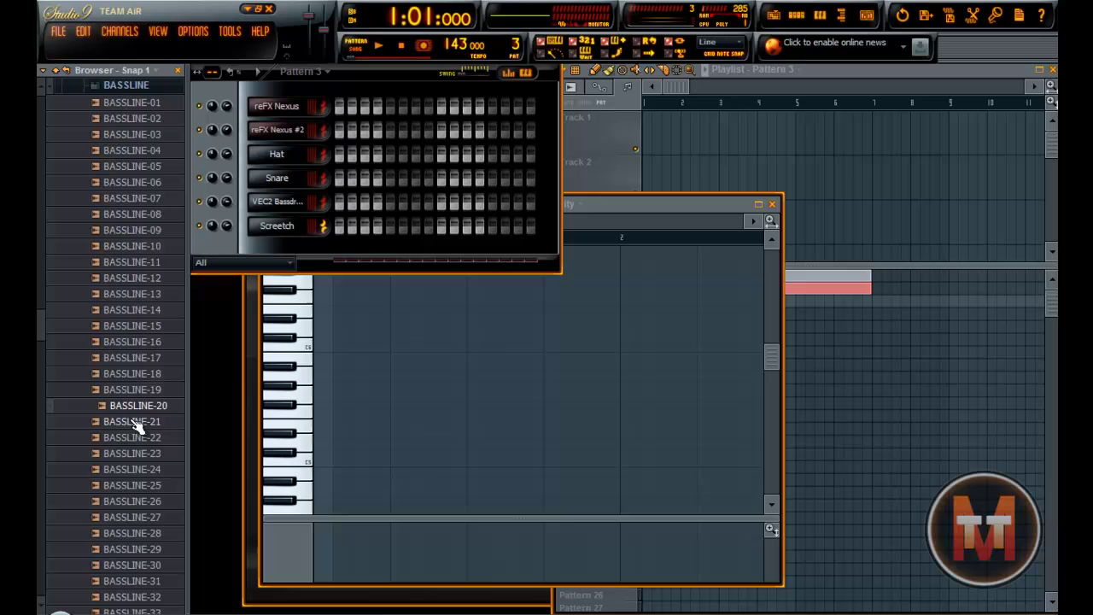
# Audition BASSLINE-25 onward with the Down arrow, stopping at BASSLINE-45
pyautogui.click(137, 485)
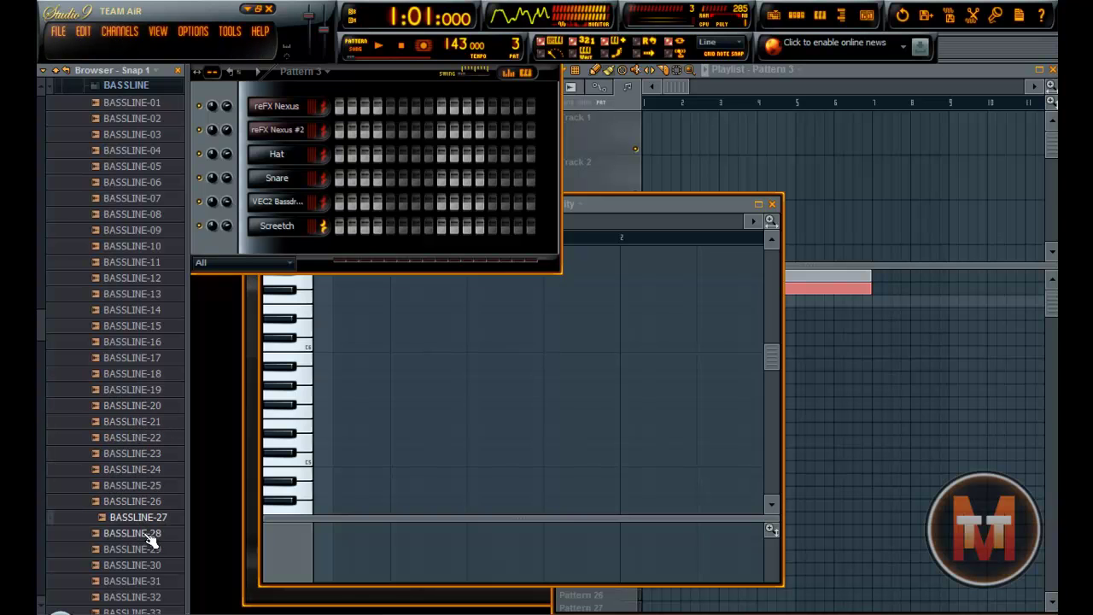
pyautogui.press('Down')
pyautogui.press('Down')
pyautogui.press('Down')
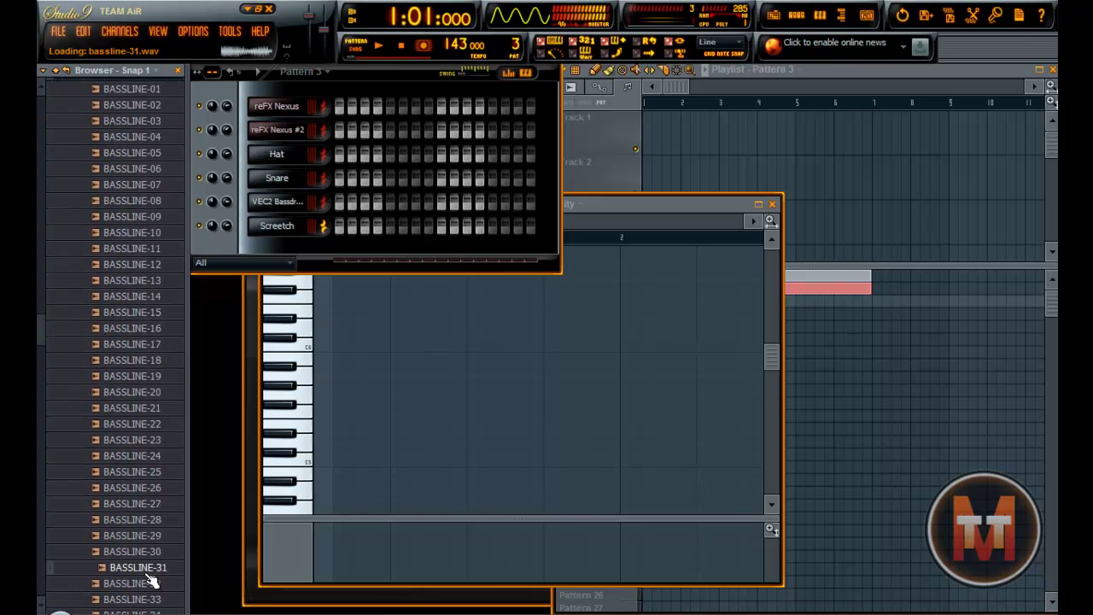
pyautogui.press('Down')
pyautogui.press('Down')
pyautogui.press('Down')
pyautogui.press('Down')
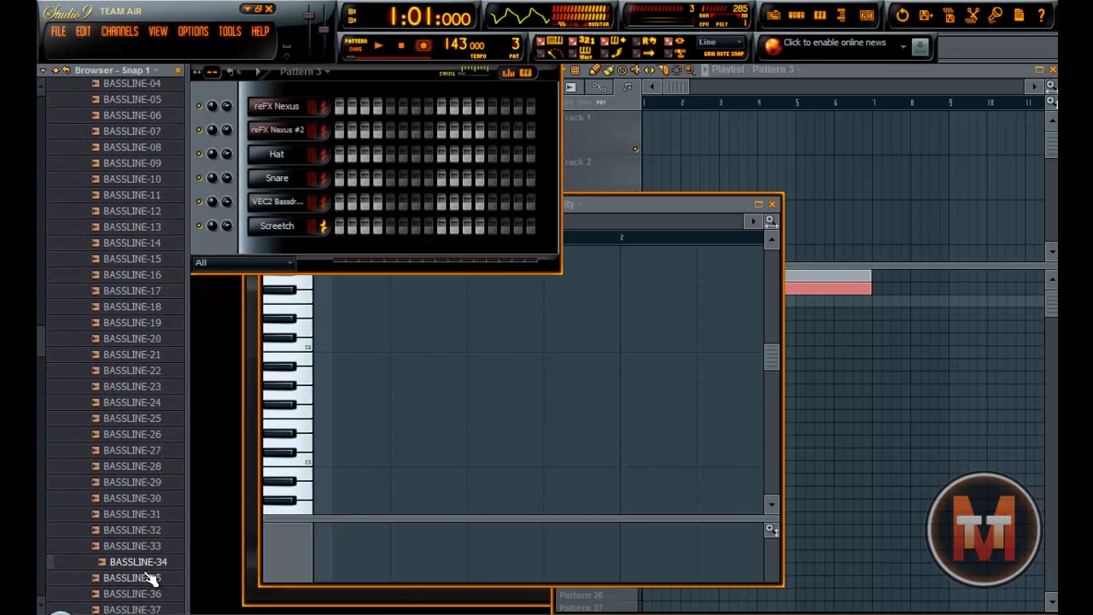
pyautogui.press('Down')
pyautogui.press('Down')
pyautogui.press('Down')
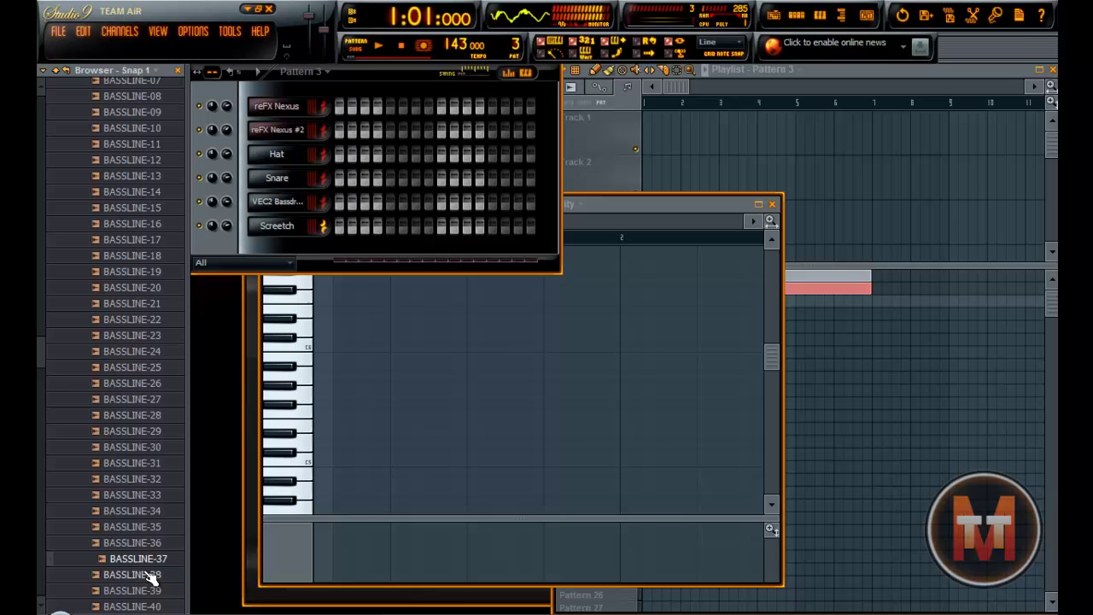
pyautogui.press('Down')
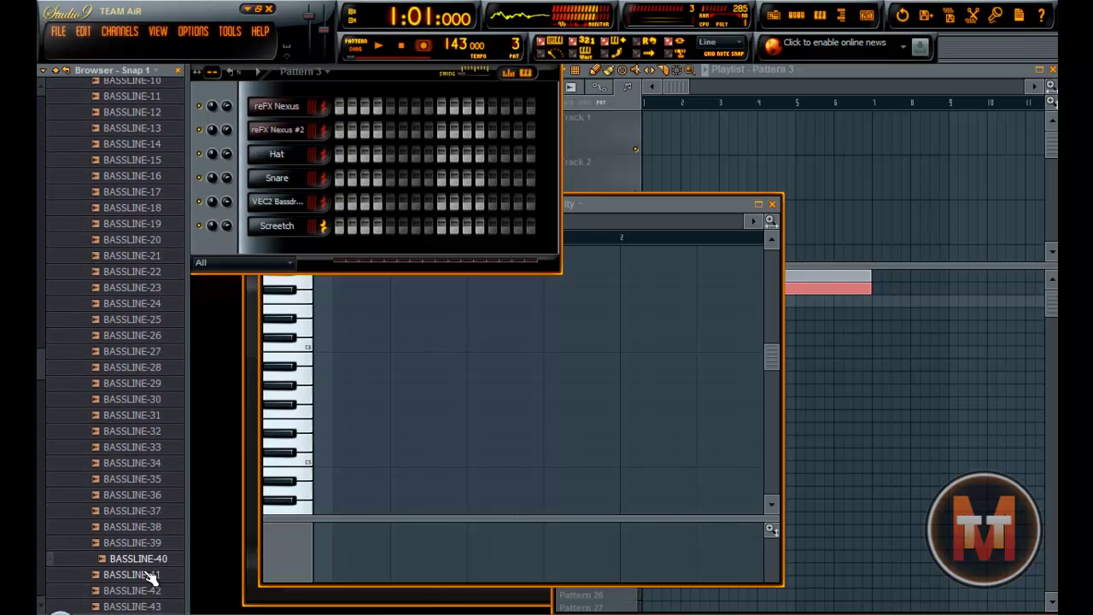
pyautogui.press('Down')
pyautogui.click(119, 545)
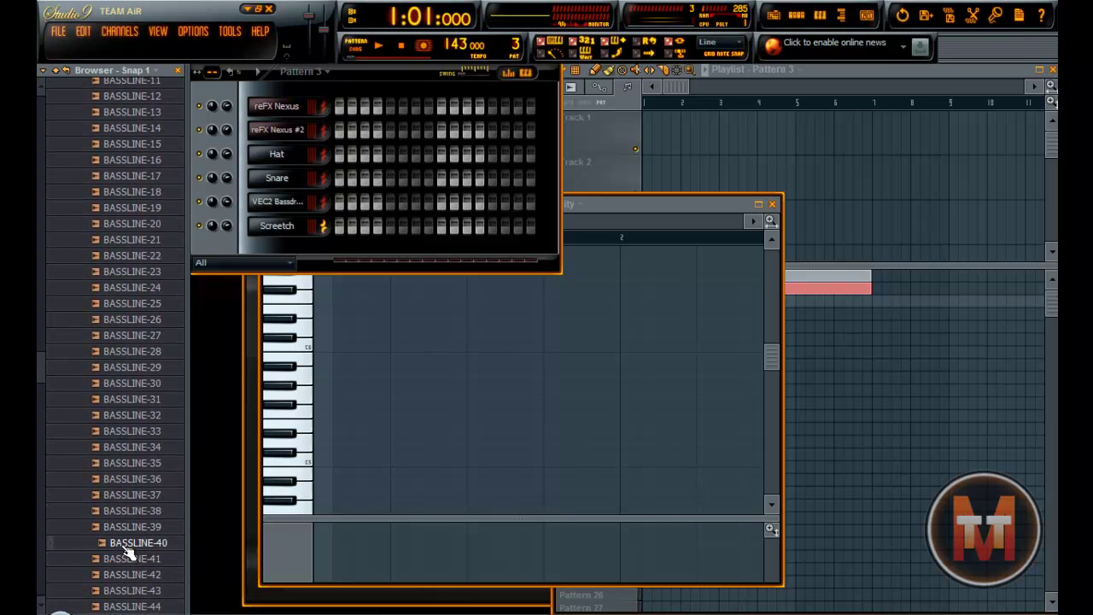
pyautogui.press('Down')
pyautogui.press('Down')
pyautogui.press('Down')
pyautogui.press('Down')
pyautogui.press('Down')
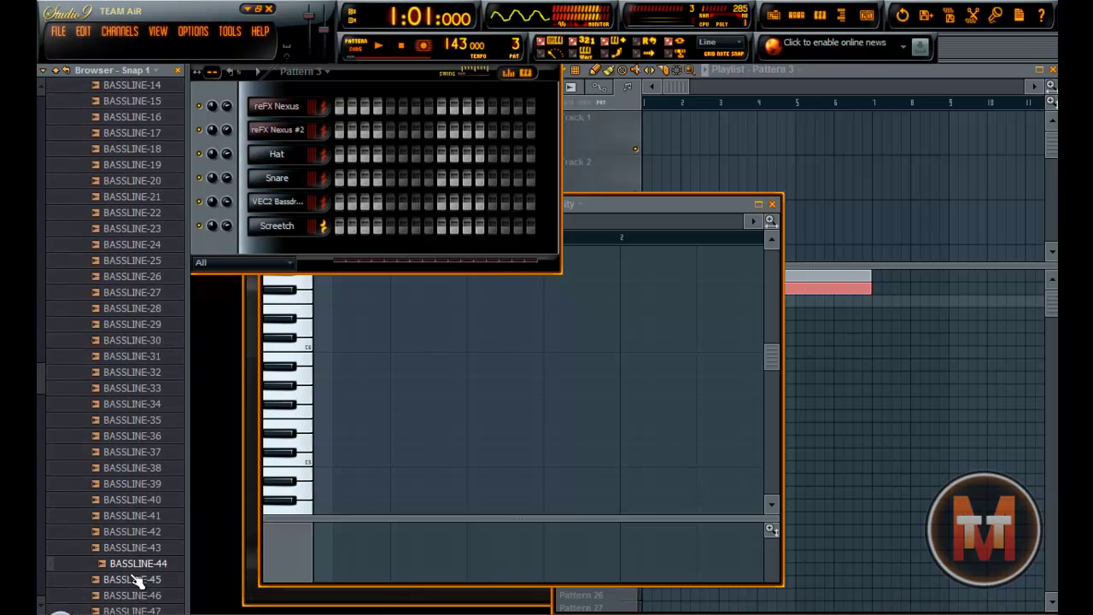
# Load BASSLINE-45 as a new channel and draw C5 notes on beats 1, 3, 4 and 6
pyautogui.moveTo(129, 566); pyautogui.dragTo(295, 250)
pyautogui.rightClick(316, 249)
pyautogui.click(337, 249)
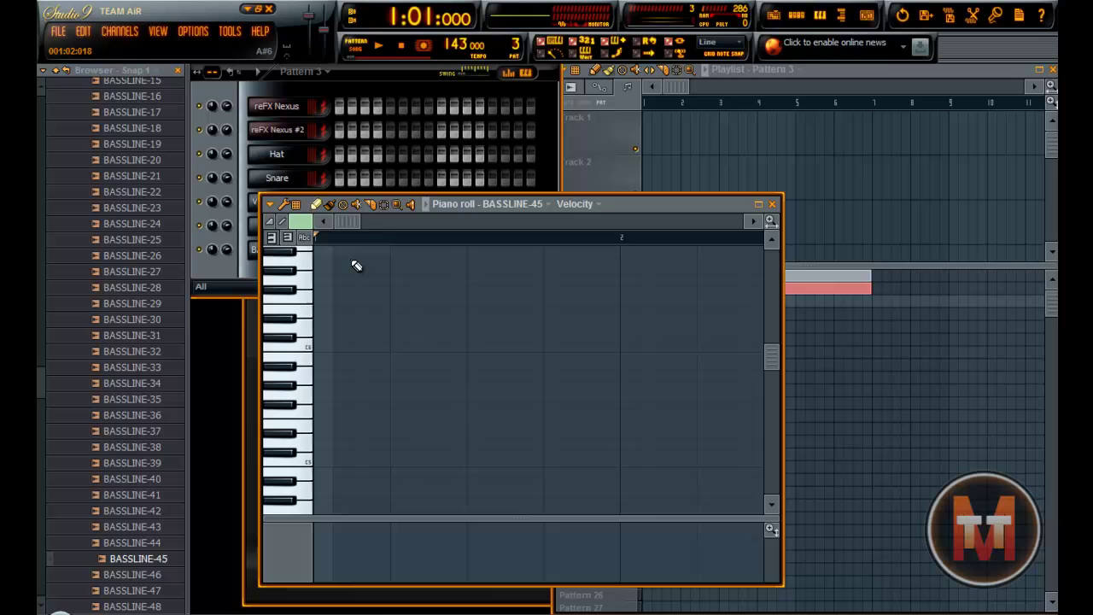
pyautogui.click(318, 462)
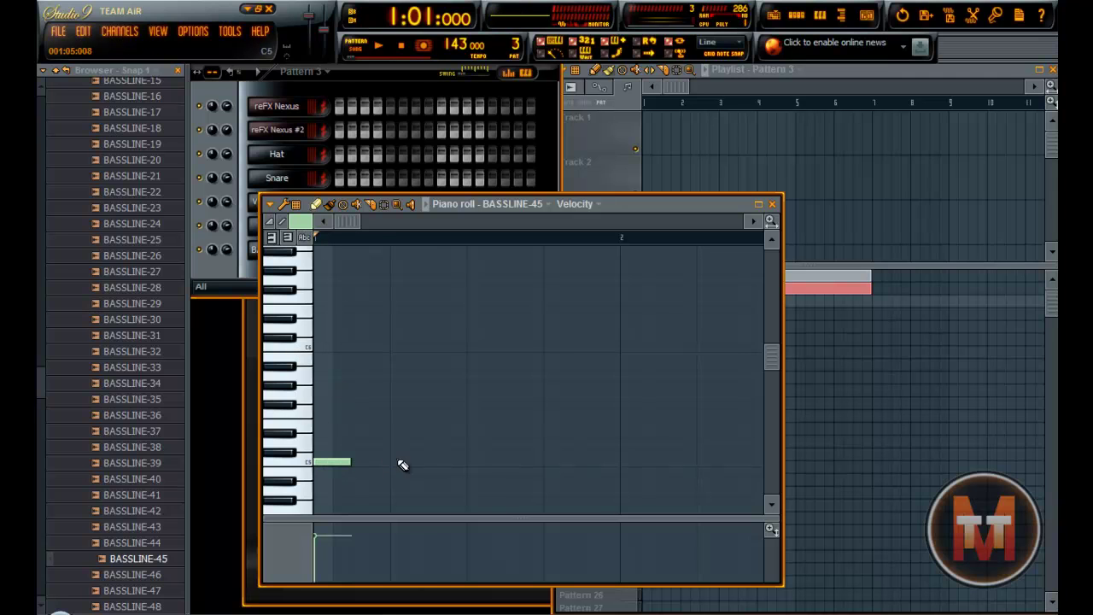
pyautogui.click(485, 462)
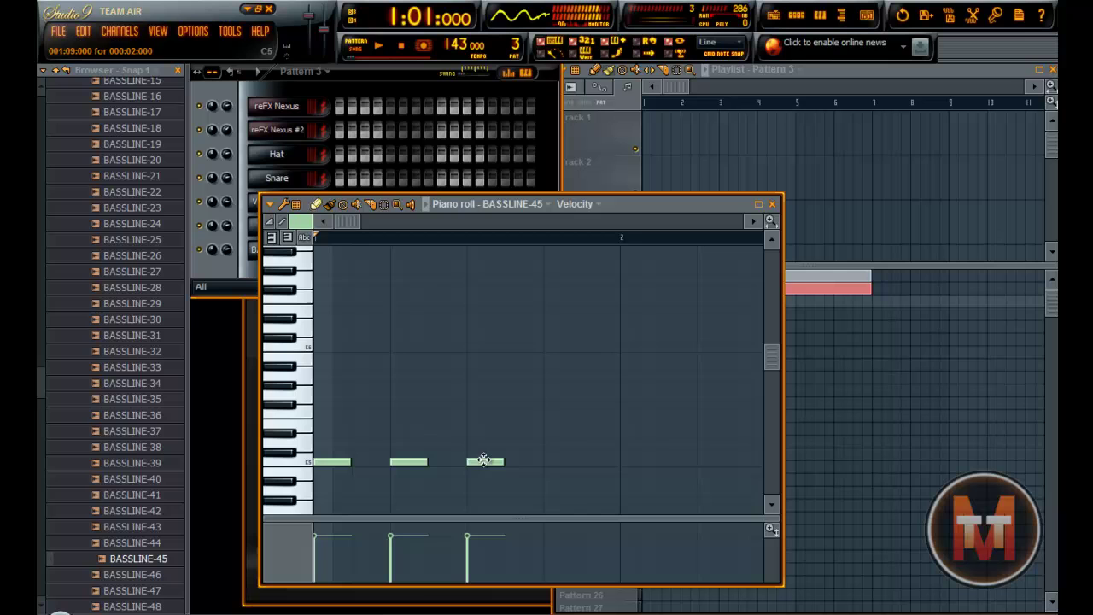
pyautogui.click(560, 462)
pyautogui.click(705, 462)
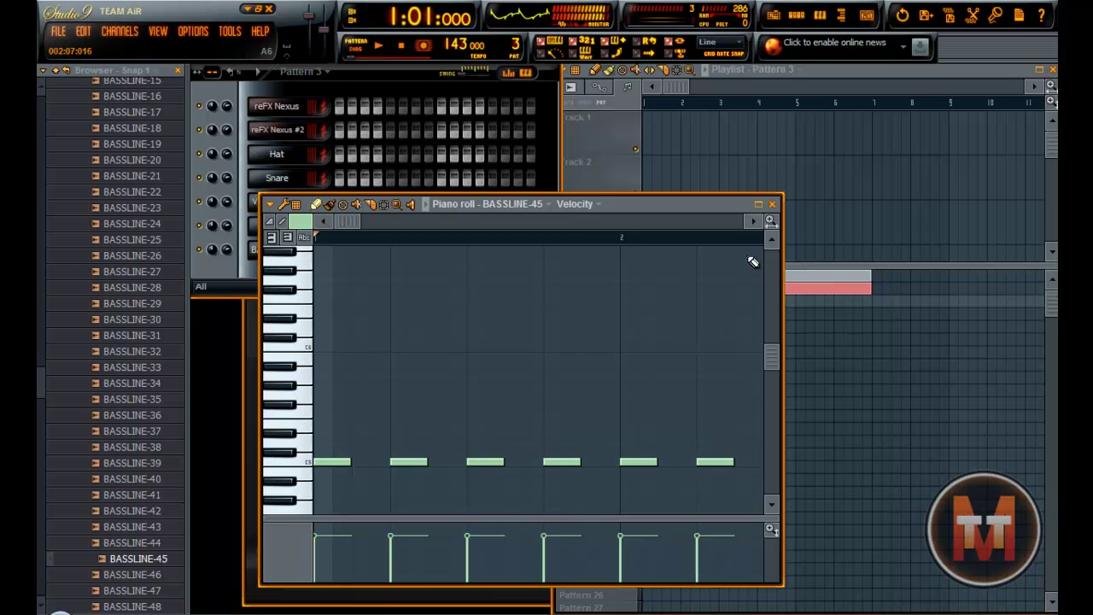
# Add a seventh C5 note and a final B4 note, playing the riff to check it
pyautogui.click(759, 205)
pyautogui.click(703, 316)
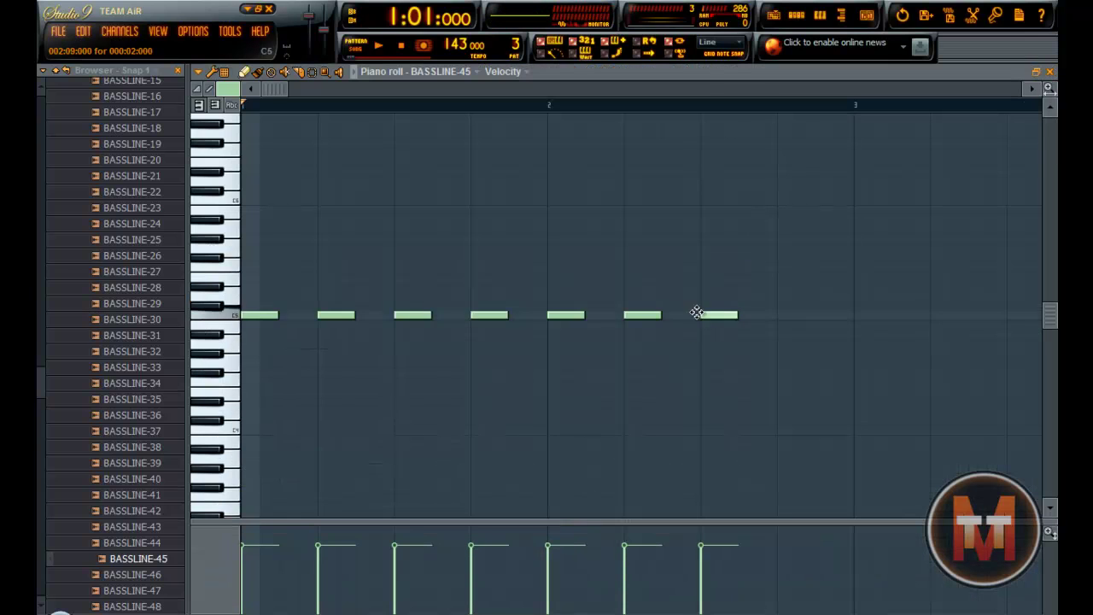
pyautogui.click(773, 287)
pyautogui.rightClick(773, 287)
pyautogui.click(781, 289)
pyautogui.press('space')
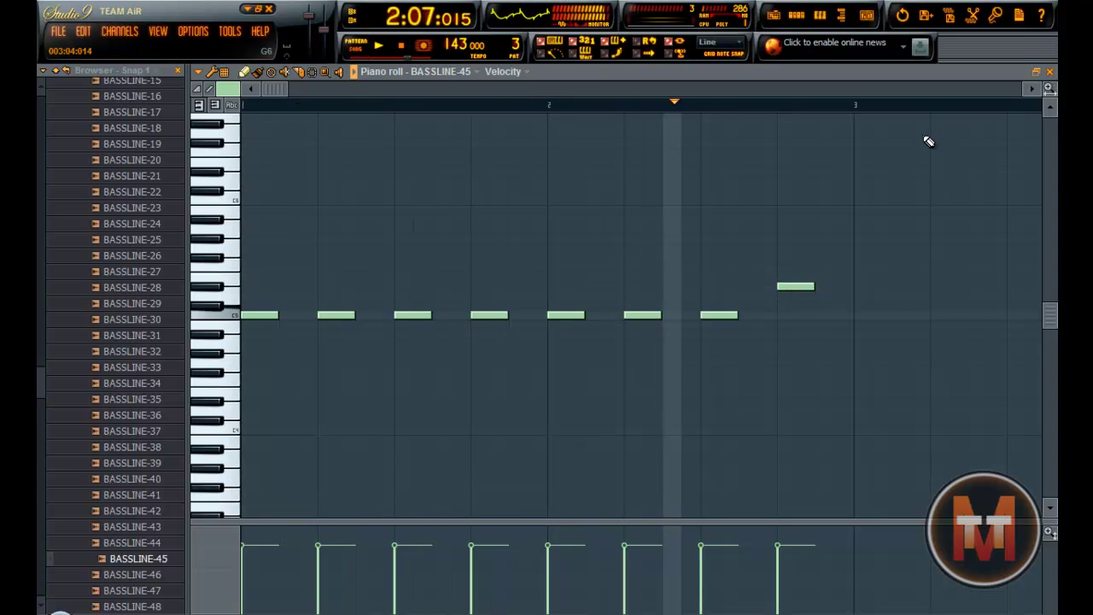
pyautogui.press('space')
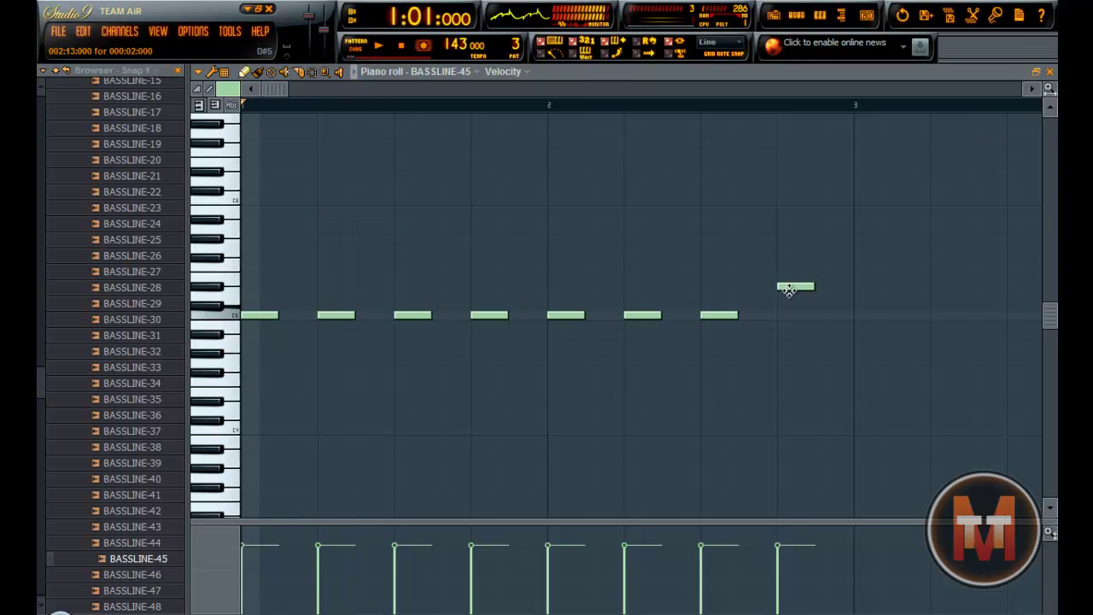
pyautogui.rightClick(787, 287)
pyautogui.click(783, 316)
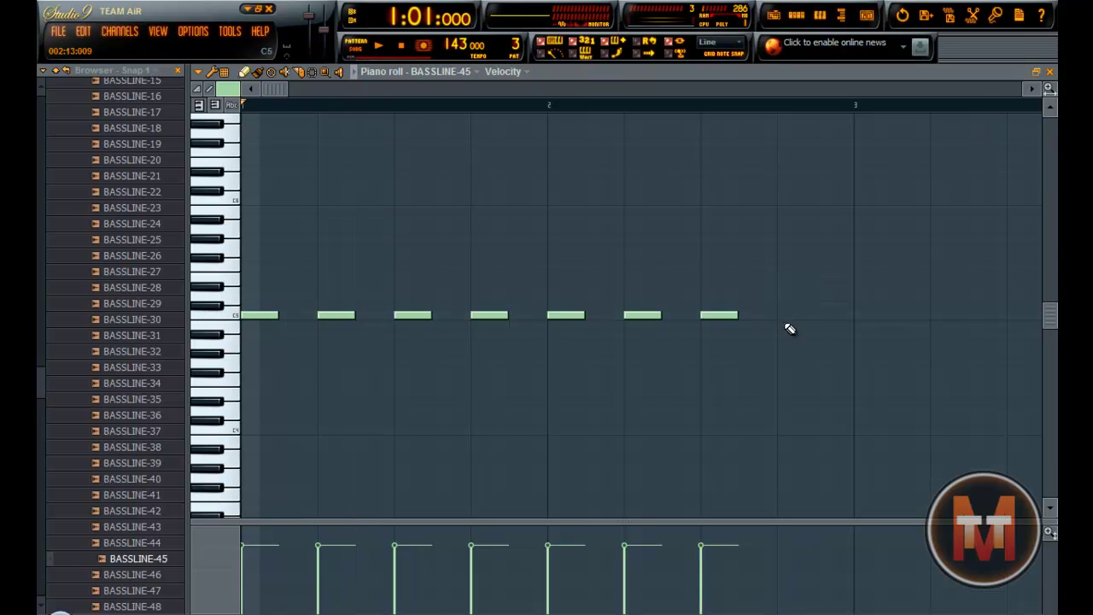
pyautogui.moveTo(781, 331); pyautogui.dragTo(783, 323)
pyautogui.press('space')
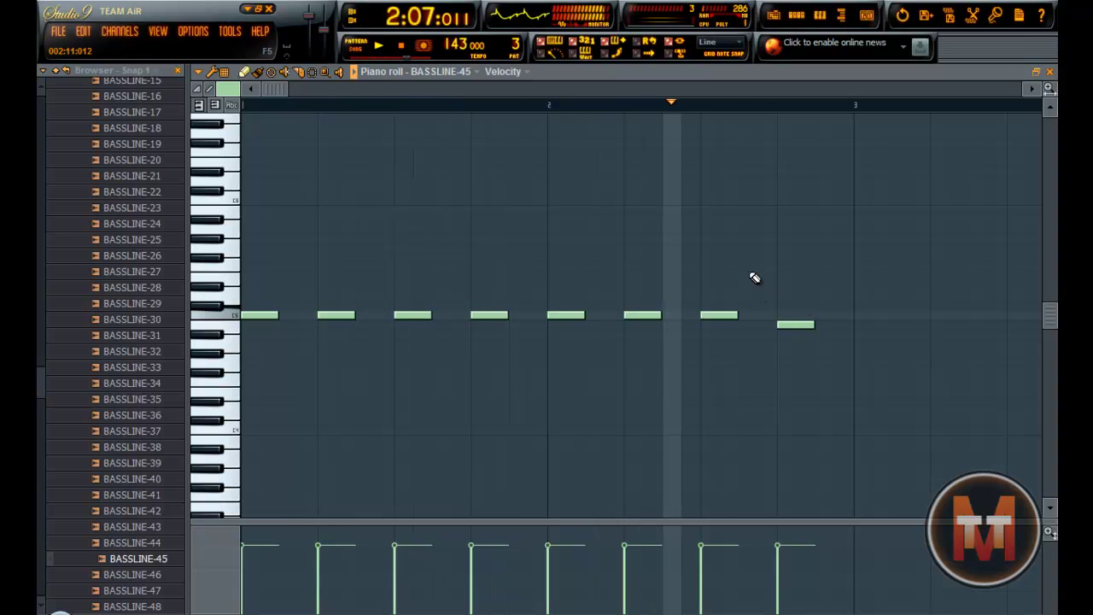
# Shift the Pattern 1 and 2 clips right and place Pattern 3 clips at bars 1 and 3
pyautogui.click(1037, 71)
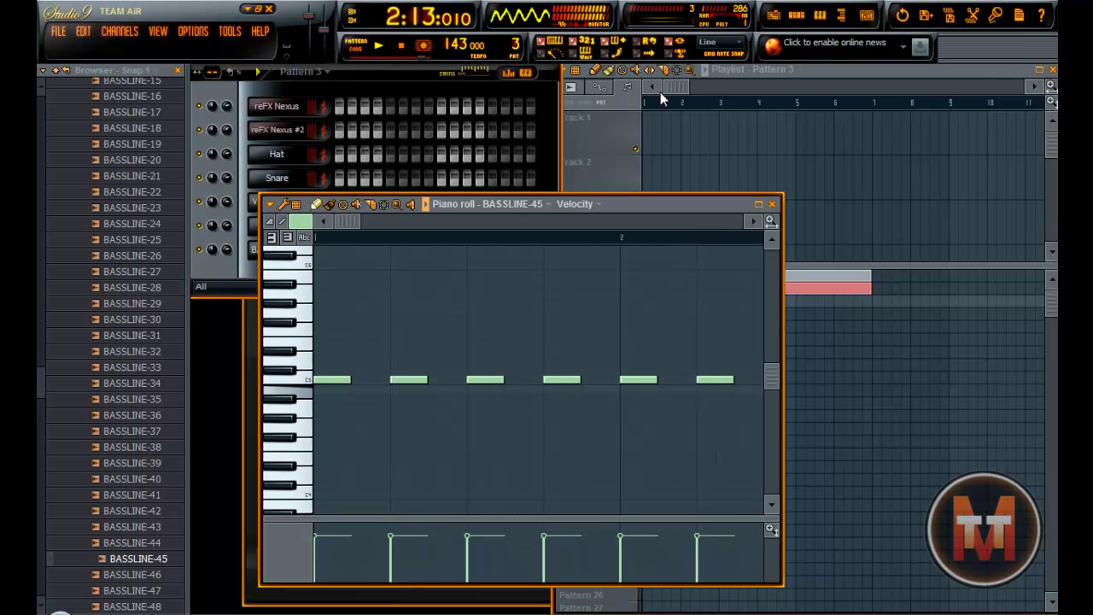
pyautogui.click(813, 72)
pyautogui.moveTo(839, 318); pyautogui.dragTo(734, 274)
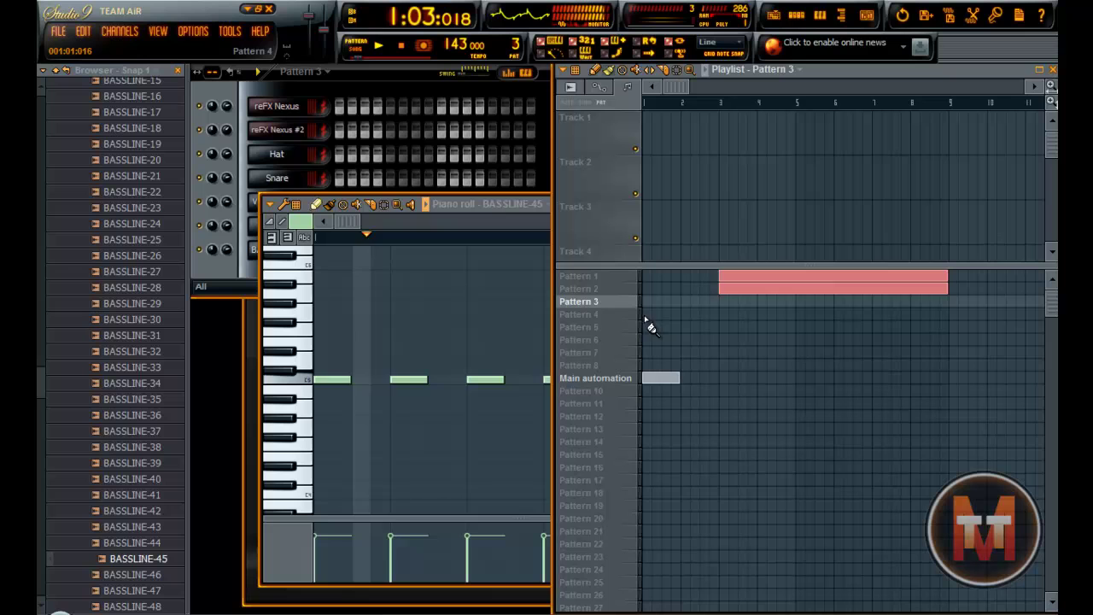
pyautogui.click(647, 302)
pyautogui.moveTo(768, 325); pyautogui.dragTo(886, 257)
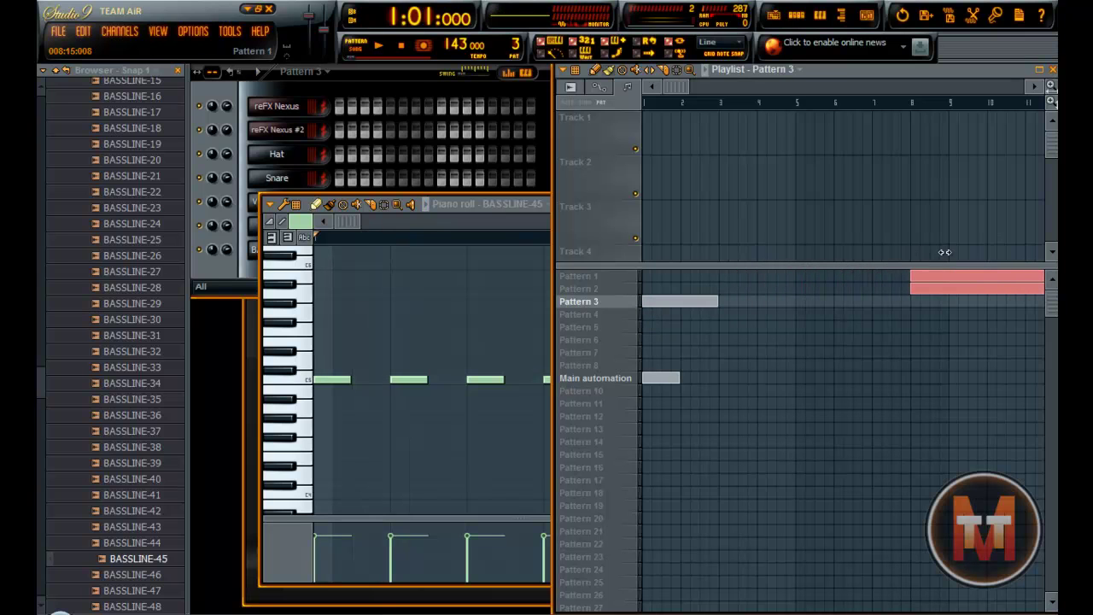
pyautogui.click(723, 303)
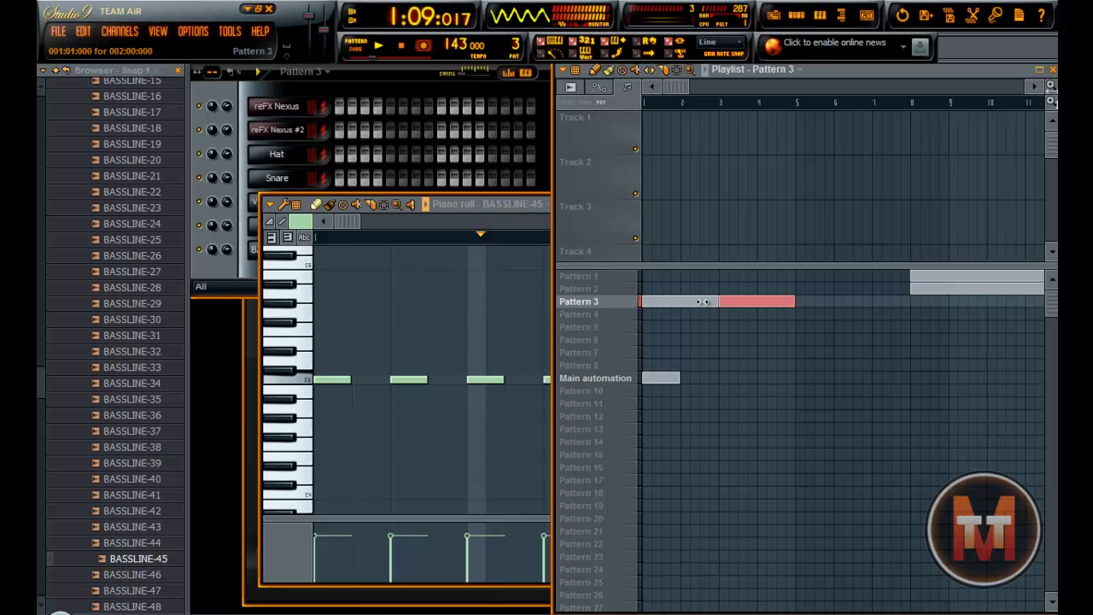
# Add more Pattern 3 clips up to bar 9, push Patterns 1 and 2 later, and select Pattern 4
pyautogui.click(801, 314)
pyautogui.moveTo(683, 88); pyautogui.dragTo(811, 151)
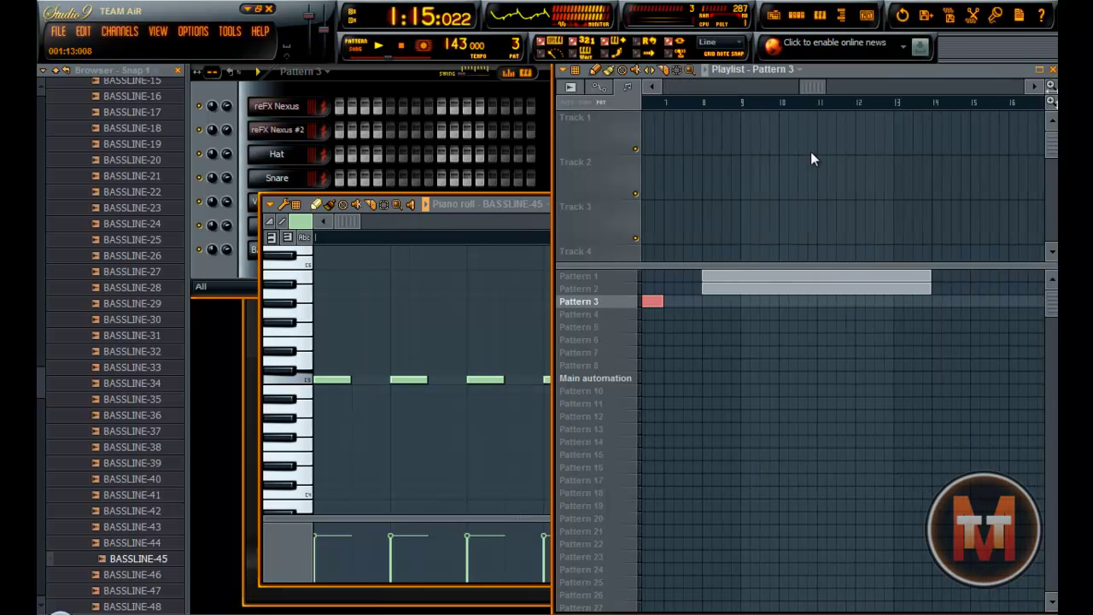
pyautogui.click(674, 305)
pyautogui.moveTo(735, 282); pyautogui.dragTo(889, 265)
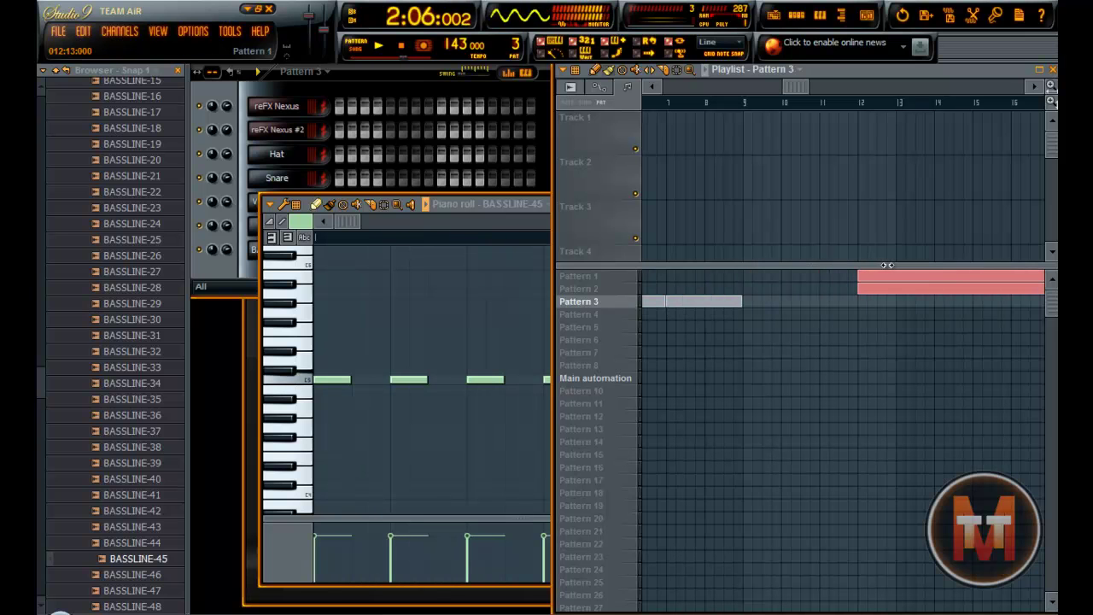
pyautogui.click(752, 301)
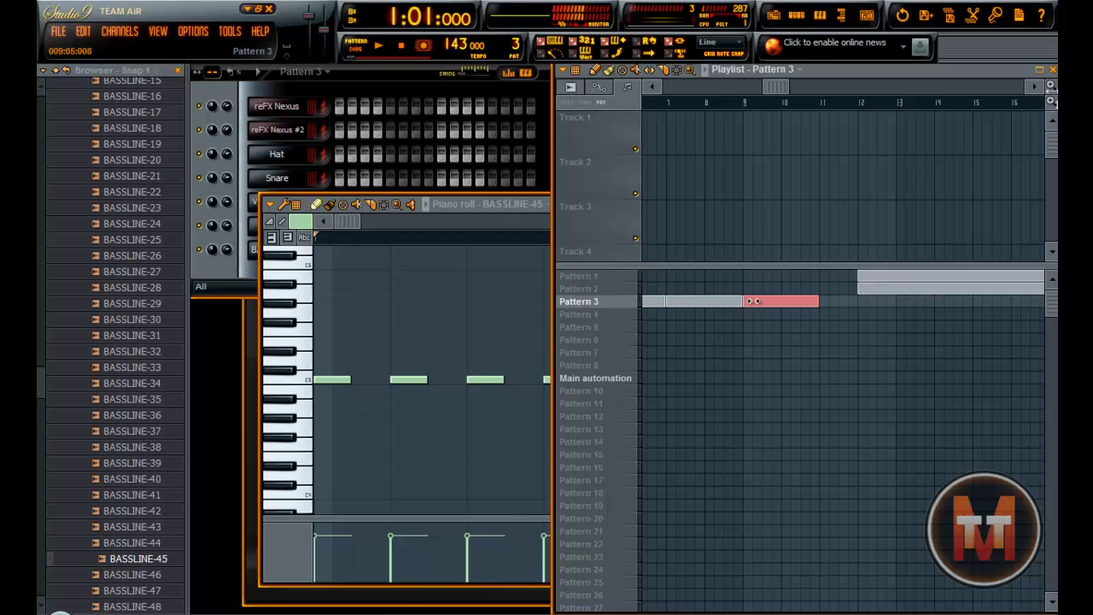
pyautogui.click(882, 276)
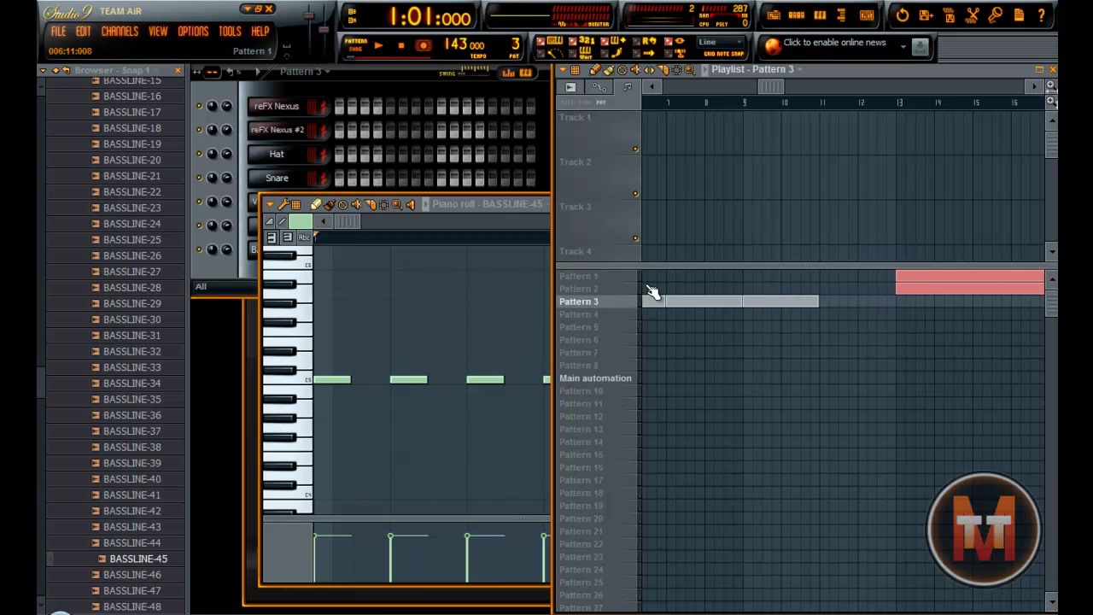
pyautogui.click(608, 318)
# Collapse the BASSLINE folder and open the Vengeance CLAPS sample folder
pyautogui.click(413, 88)
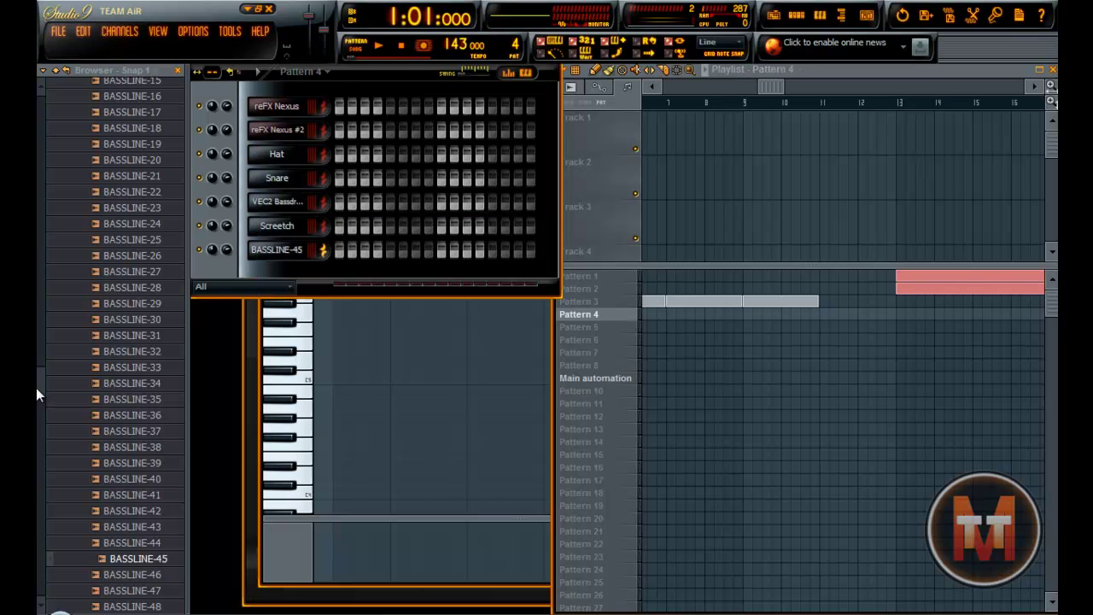
pyautogui.moveTo(35, 388); pyautogui.dragTo(37, 282)
pyautogui.click(37, 282)
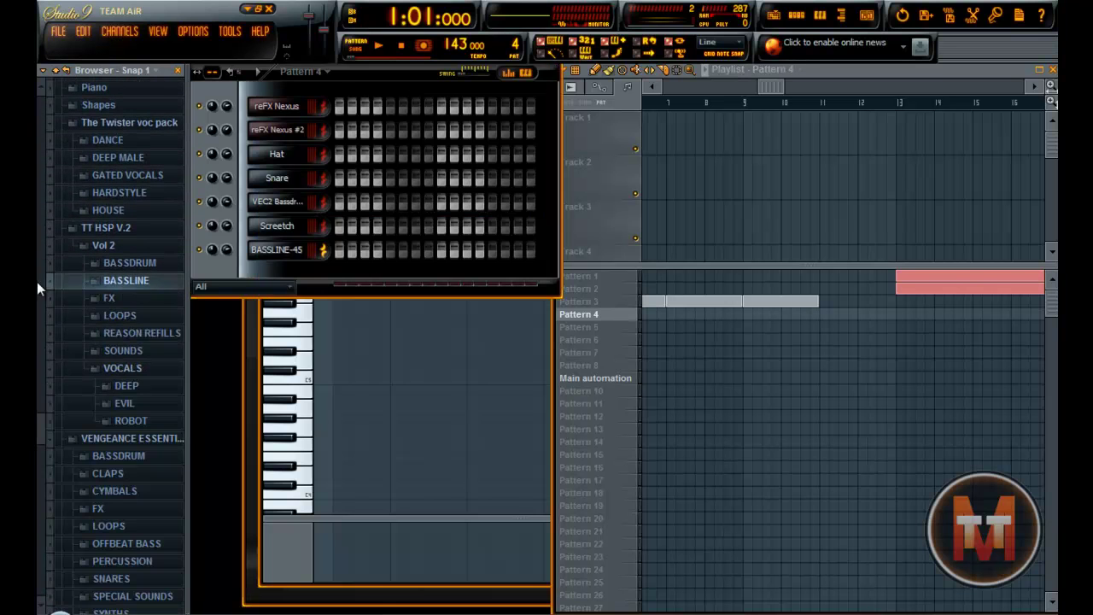
pyautogui.scroll(-5, 140, 334)
pyautogui.click(115, 329)
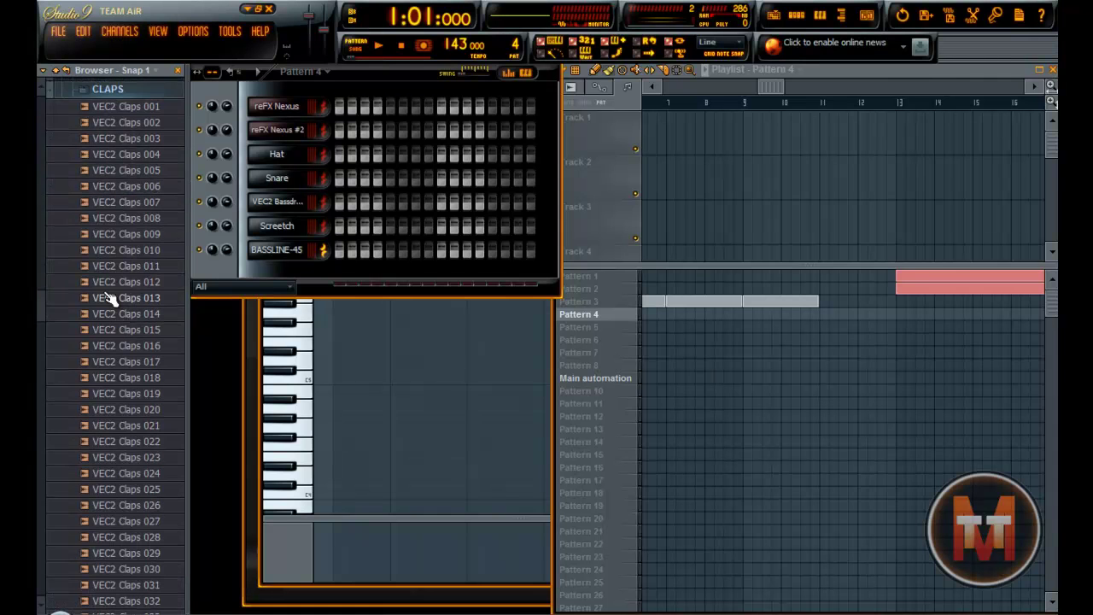
# Audition VEC2 Claps 001 through 036 in turn, then replay VEC2 Claps 002
pyautogui.click(128, 101)
pyautogui.click(128, 118)
pyautogui.click(128, 134)
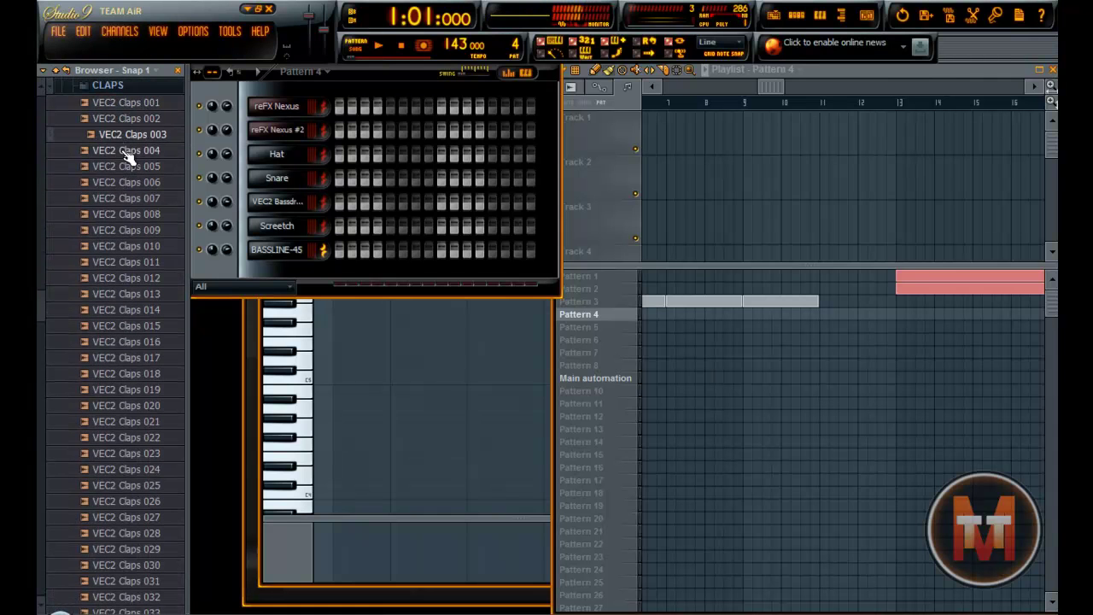
pyautogui.click(126, 154)
pyautogui.click(130, 168)
pyautogui.click(132, 182)
pyautogui.click(132, 199)
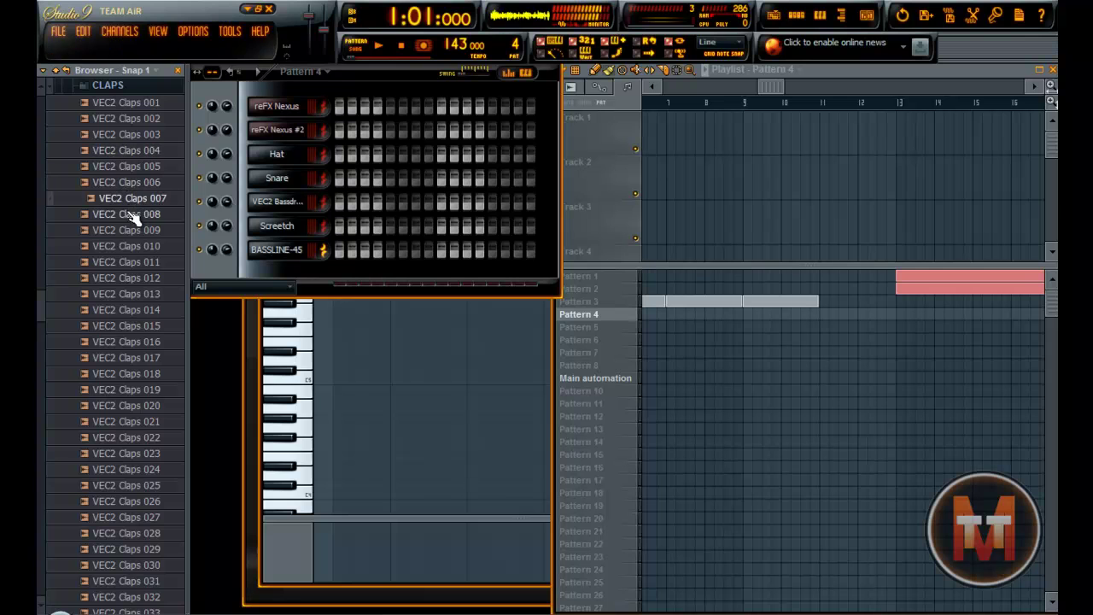
pyautogui.click(130, 214)
pyautogui.click(130, 229)
pyautogui.click(129, 246)
pyautogui.click(132, 263)
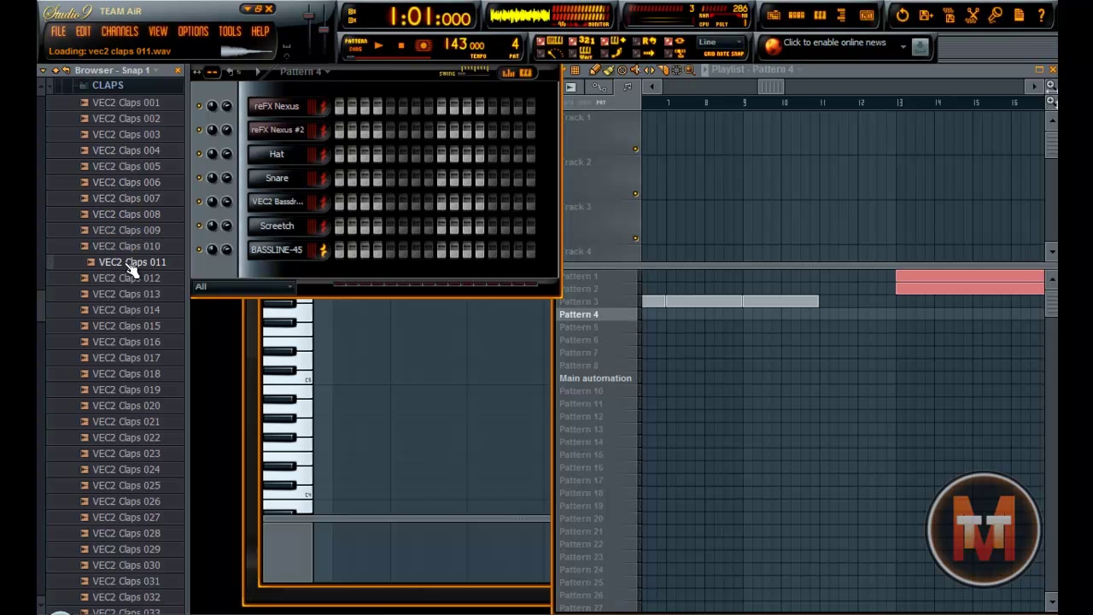
pyautogui.click(128, 278)
pyautogui.click(119, 295)
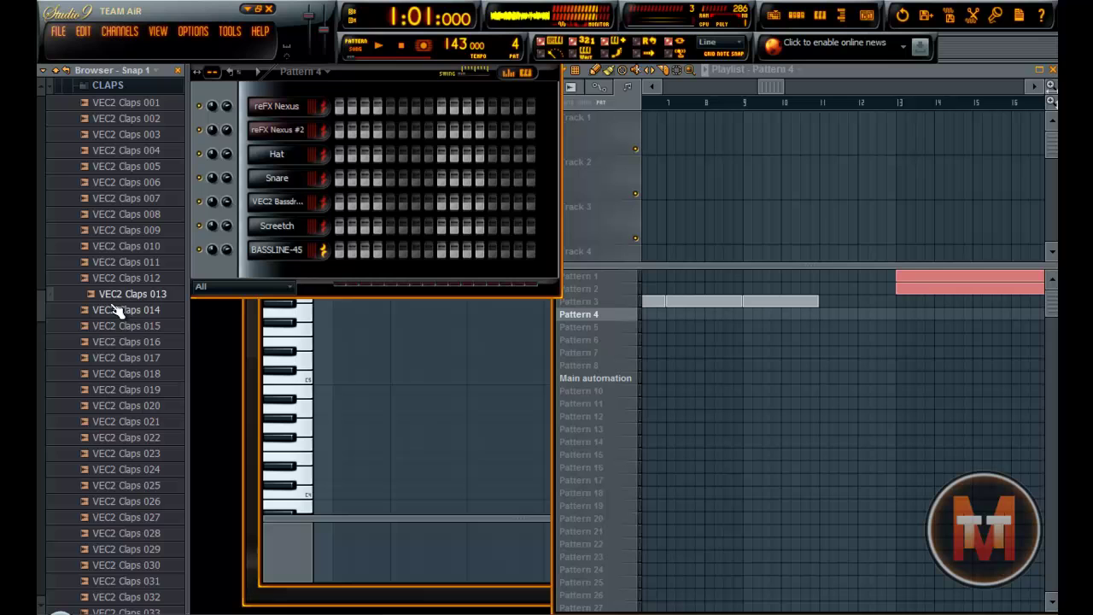
pyautogui.click(118, 328)
pyautogui.click(120, 344)
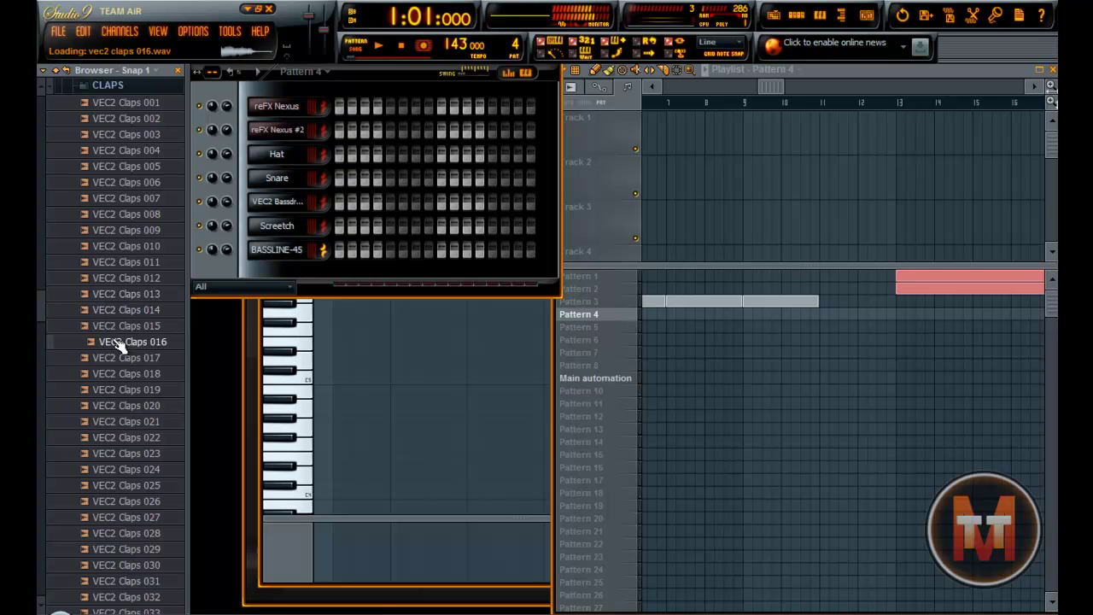
pyautogui.click(122, 375)
pyautogui.click(123, 390)
pyautogui.click(124, 406)
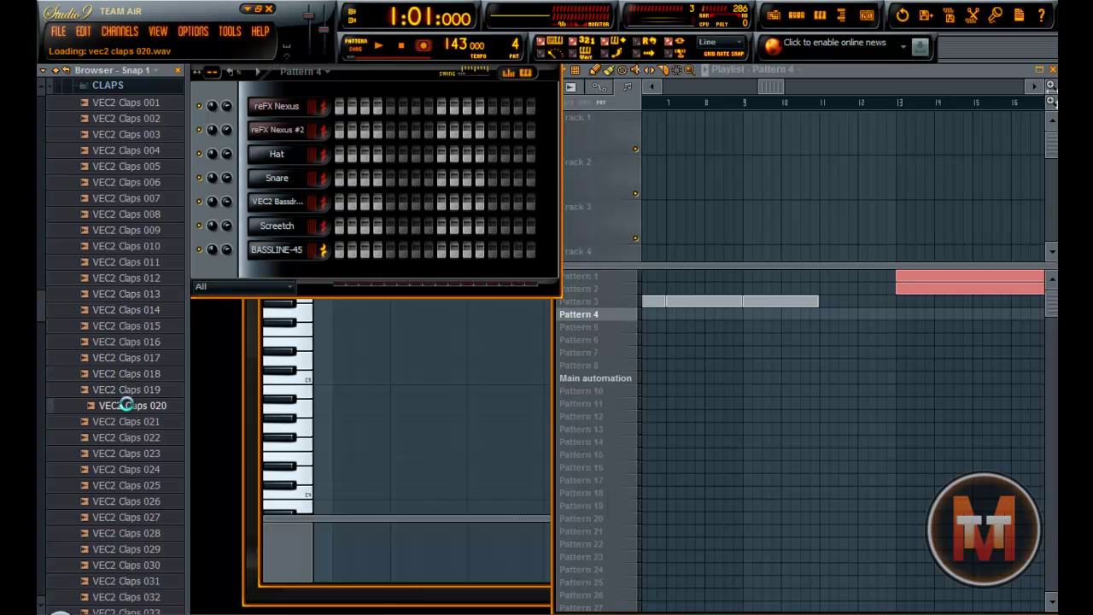
pyautogui.click(127, 421)
pyautogui.click(126, 437)
pyautogui.click(126, 453)
pyautogui.click(125, 470)
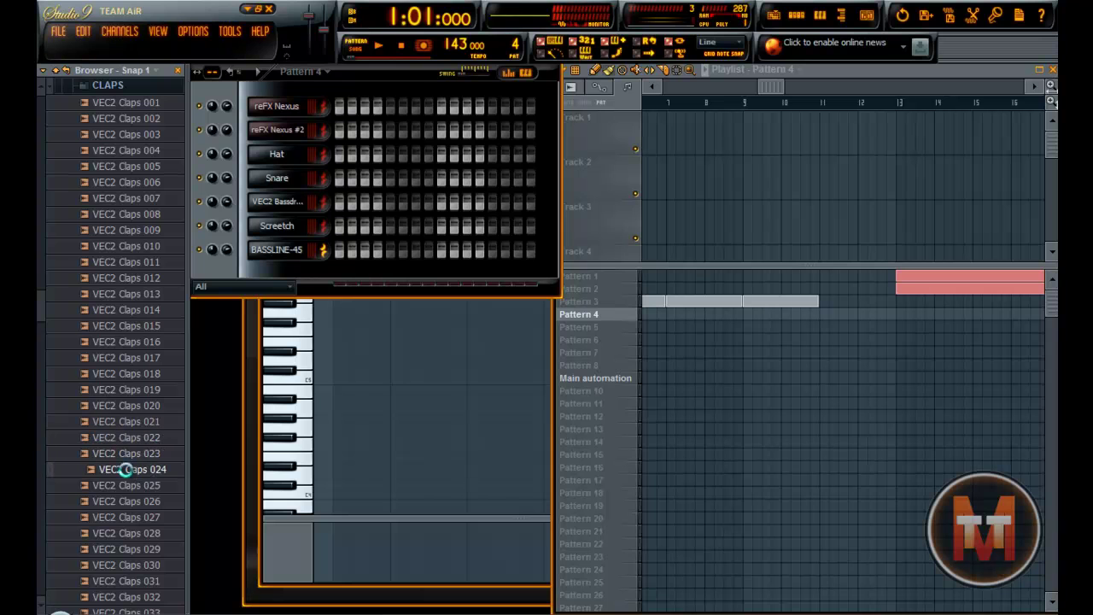
pyautogui.click(131, 485)
pyautogui.click(130, 502)
pyautogui.click(129, 516)
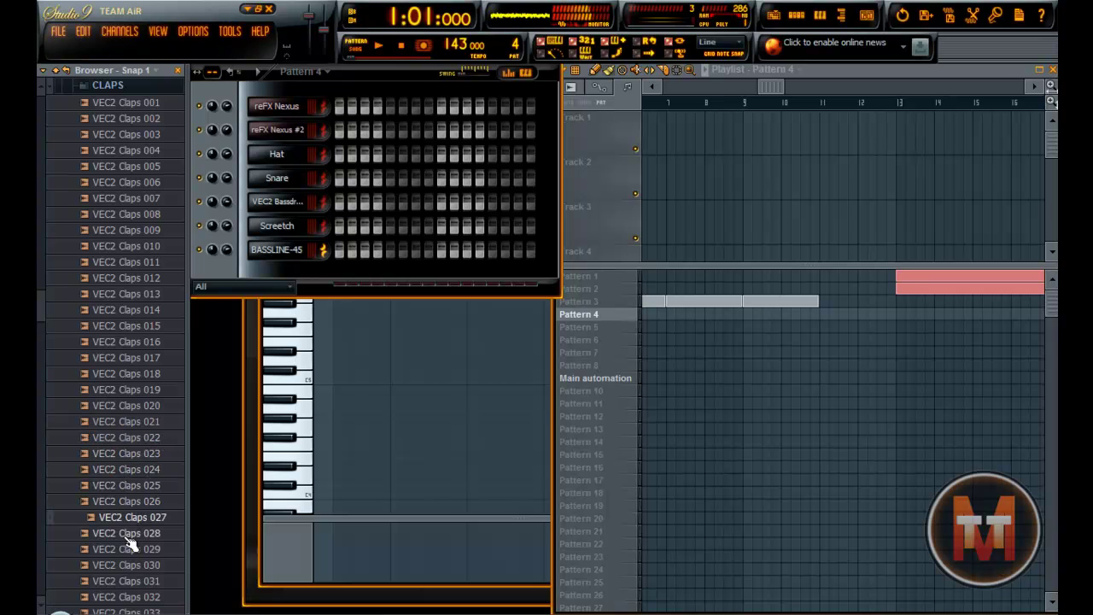
pyautogui.click(130, 533)
pyautogui.click(130, 550)
pyautogui.click(130, 565)
pyautogui.click(130, 581)
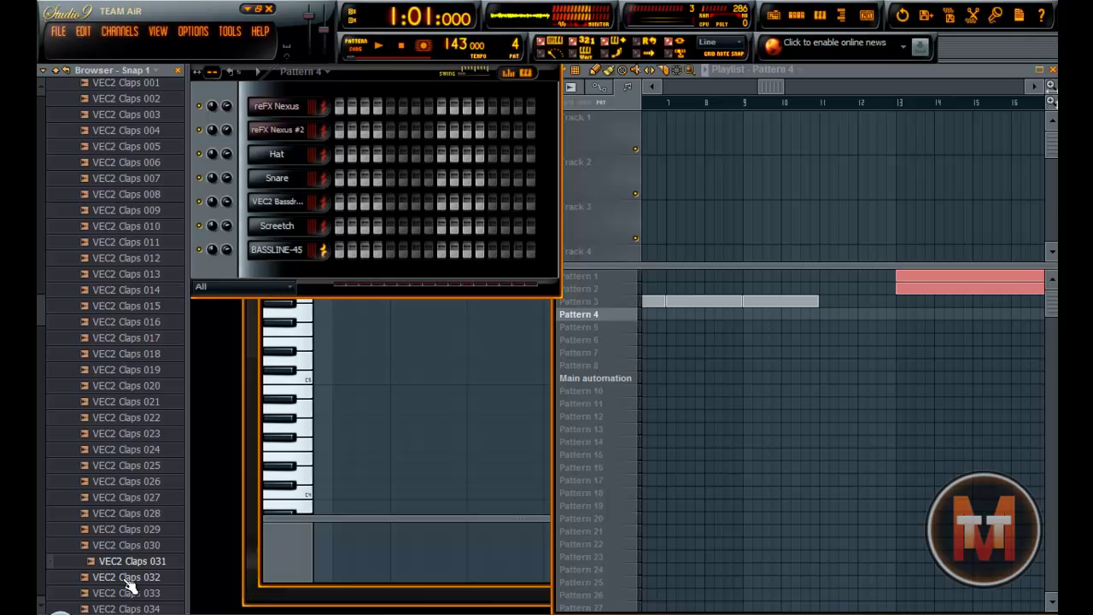
pyautogui.click(130, 581)
pyautogui.click(130, 582)
pyautogui.click(129, 582)
pyautogui.click(130, 582)
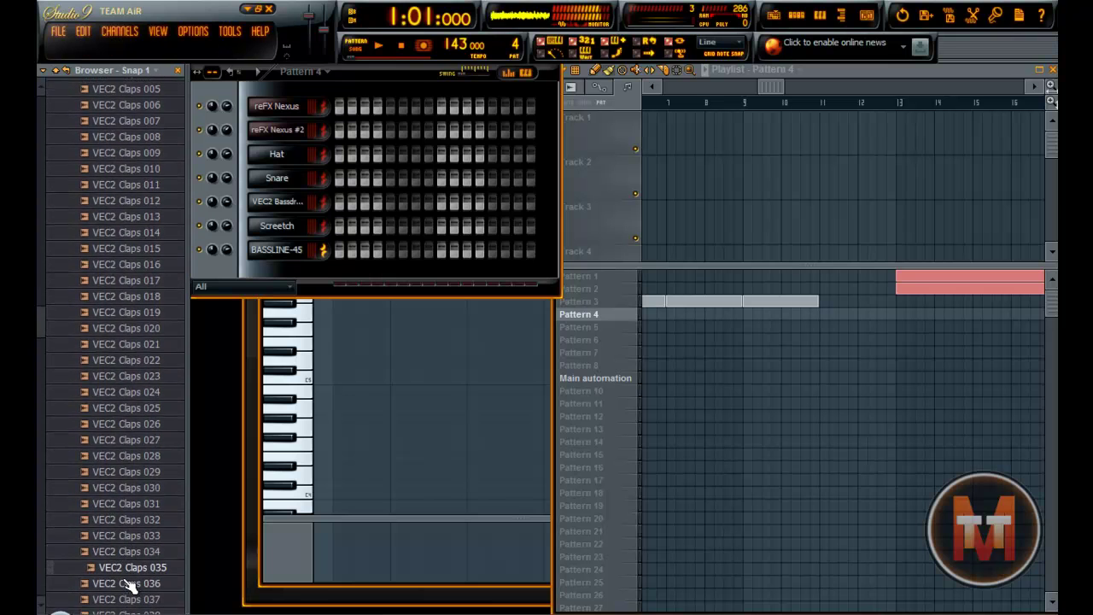
pyautogui.click(130, 582)
pyautogui.scroll(7, 124, 530)
pyautogui.click(122, 352)
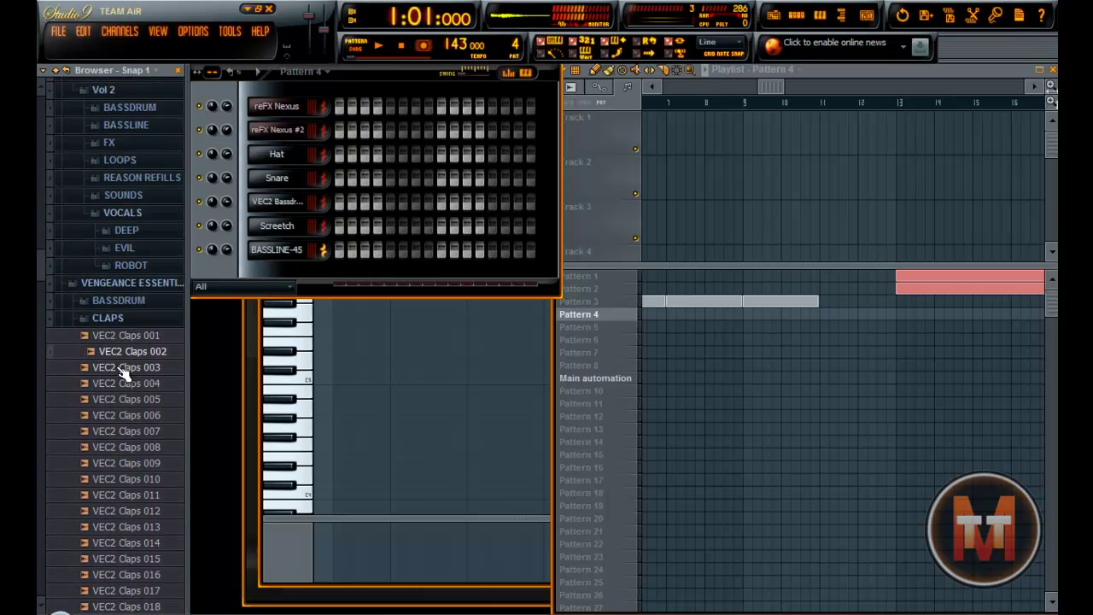